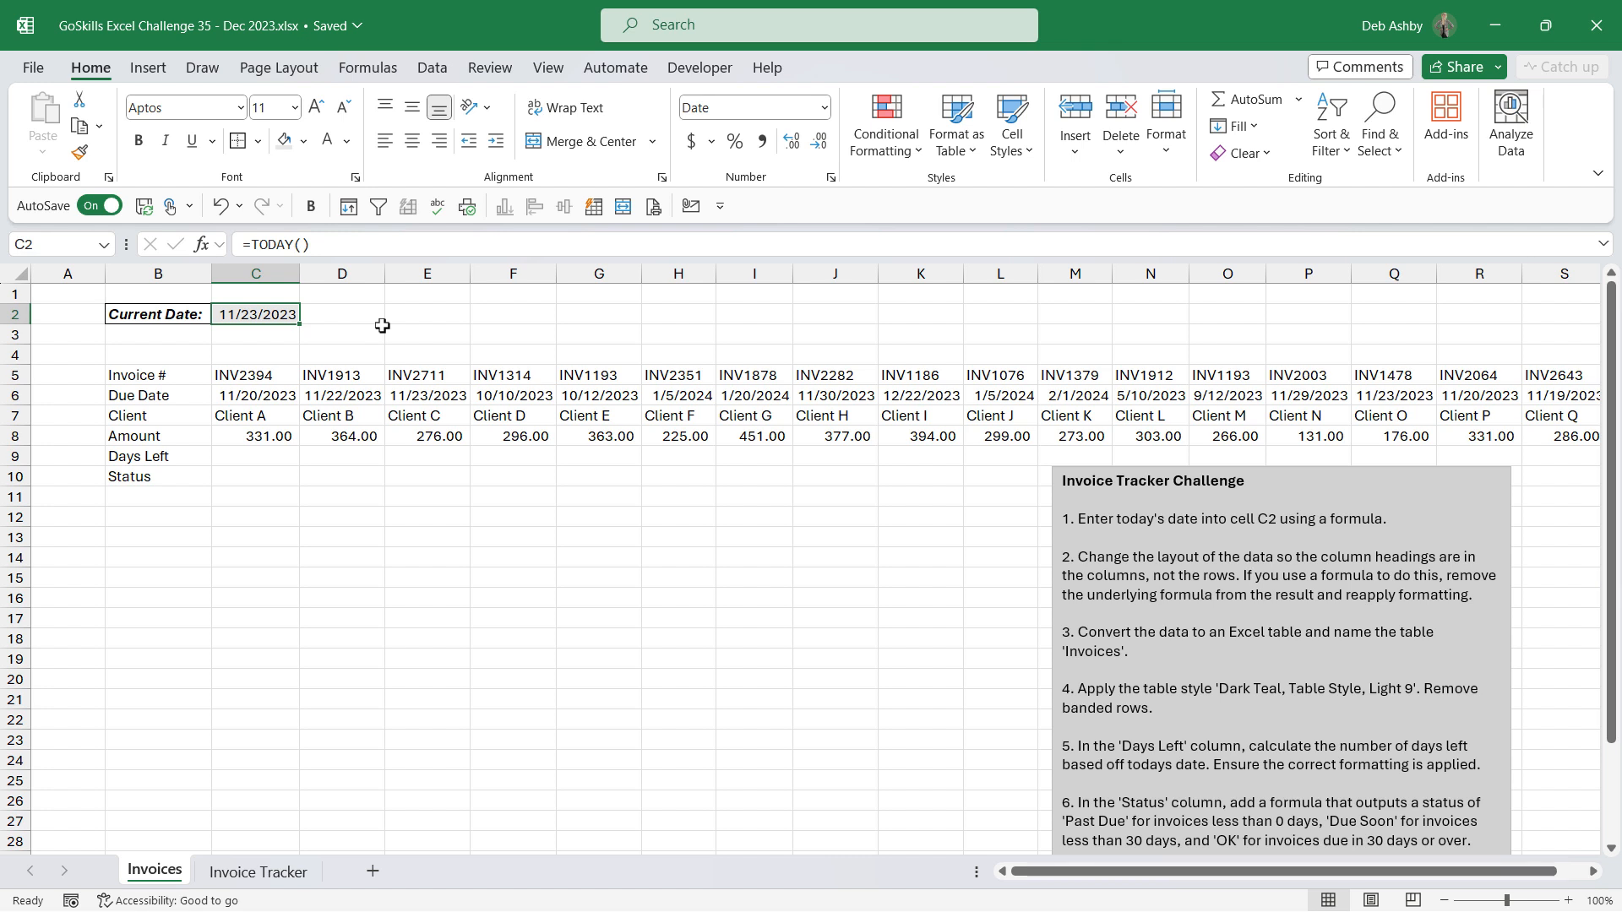
click(507, 399)
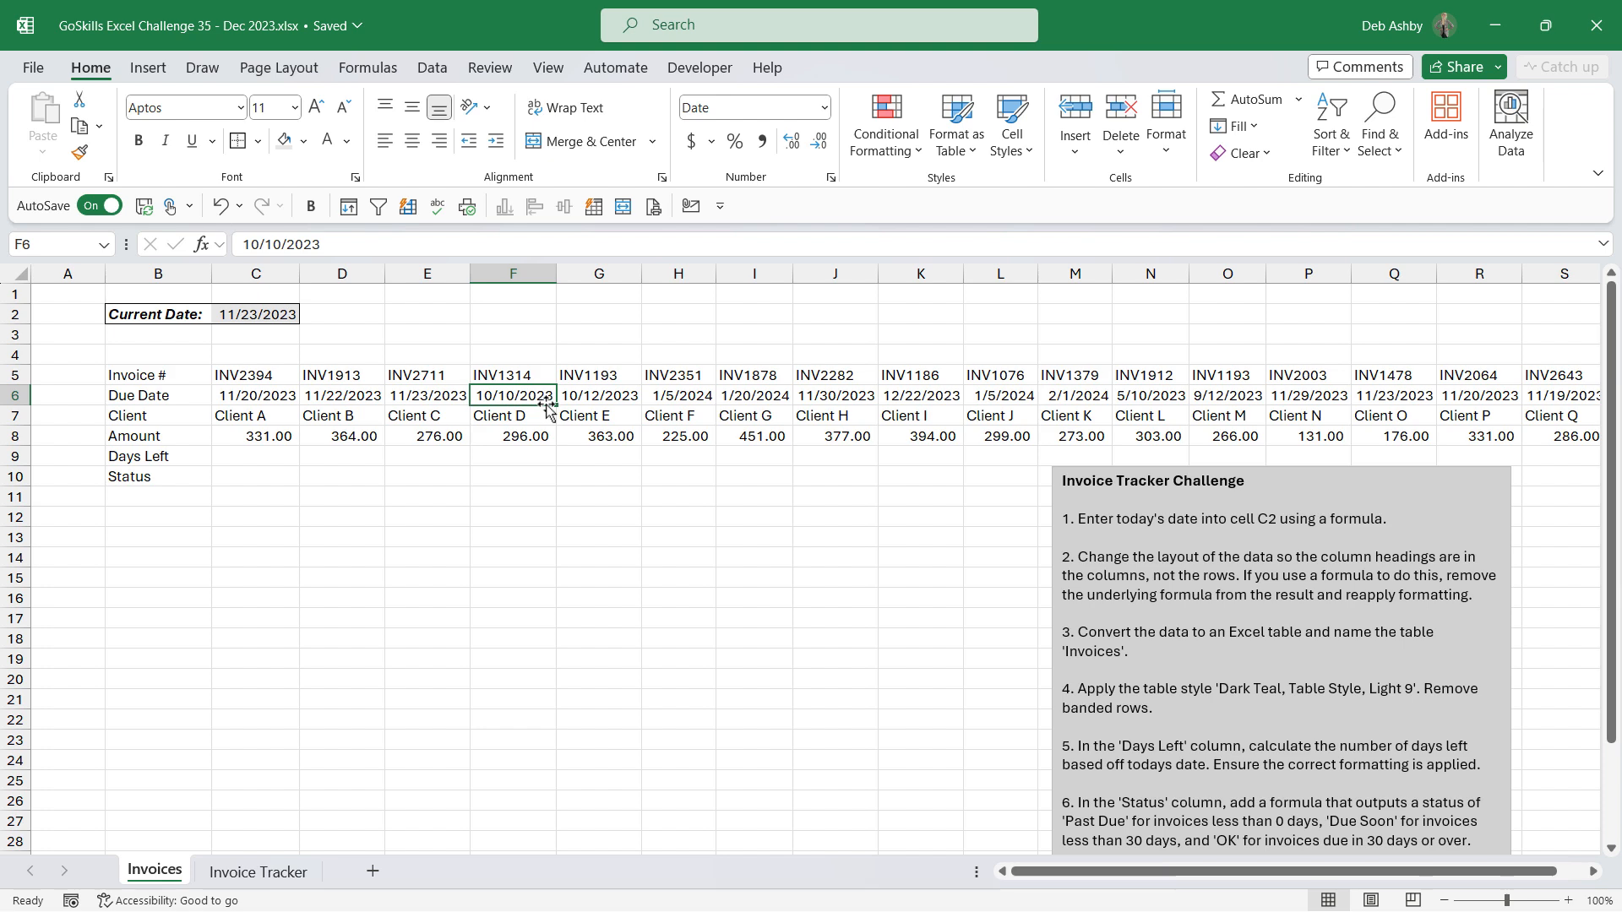
key(ctrl+a)
key(ctrl+c)
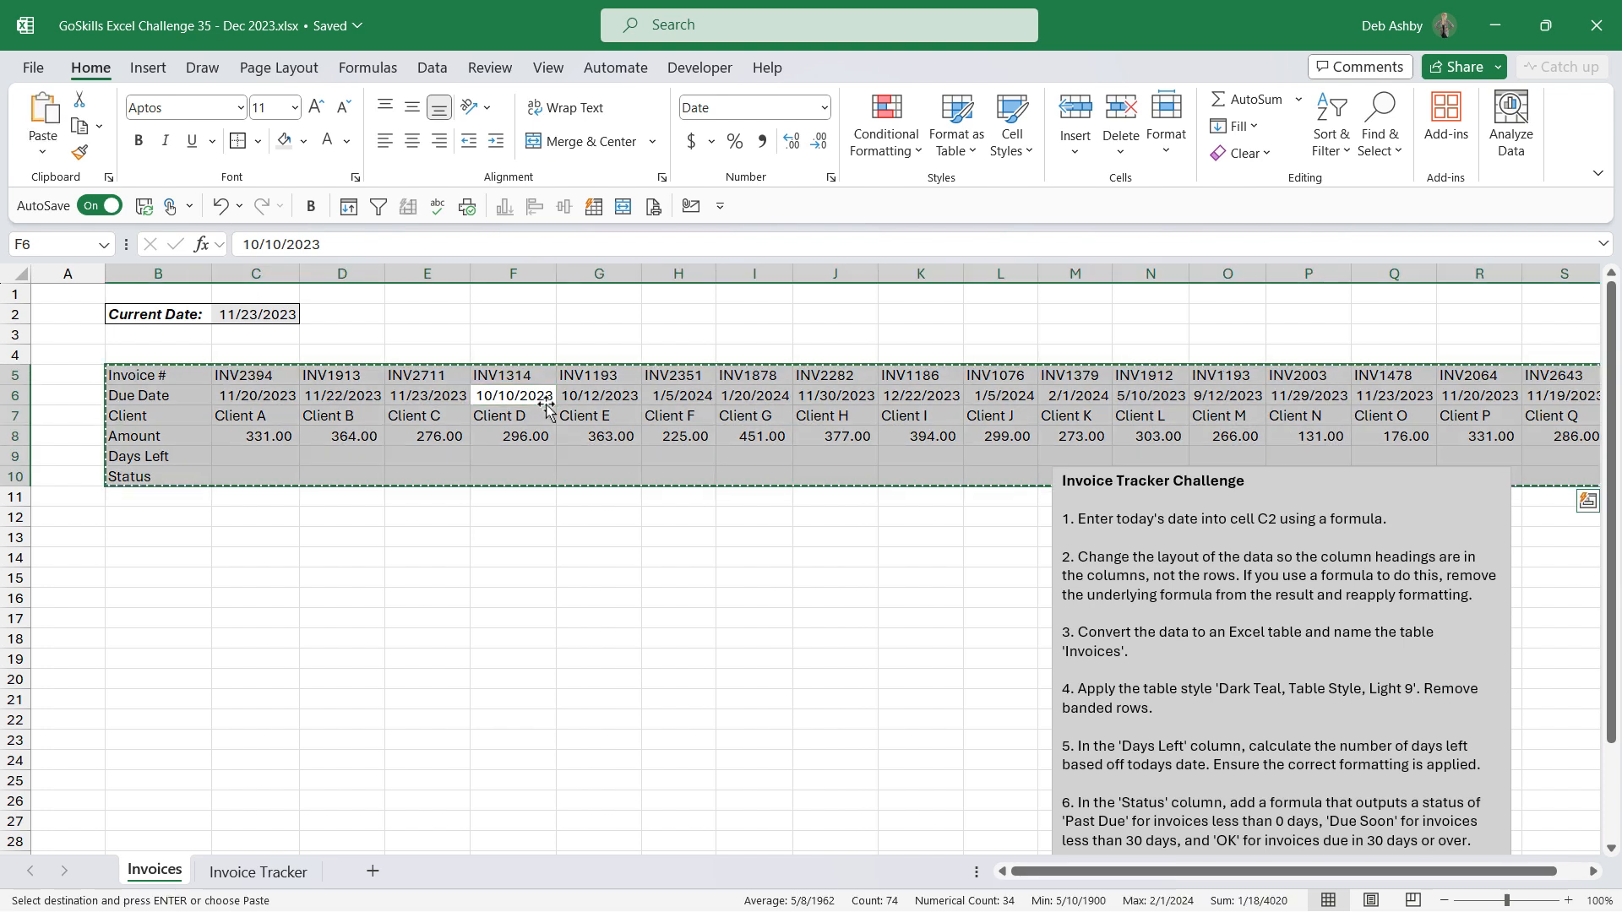
click(41, 157)
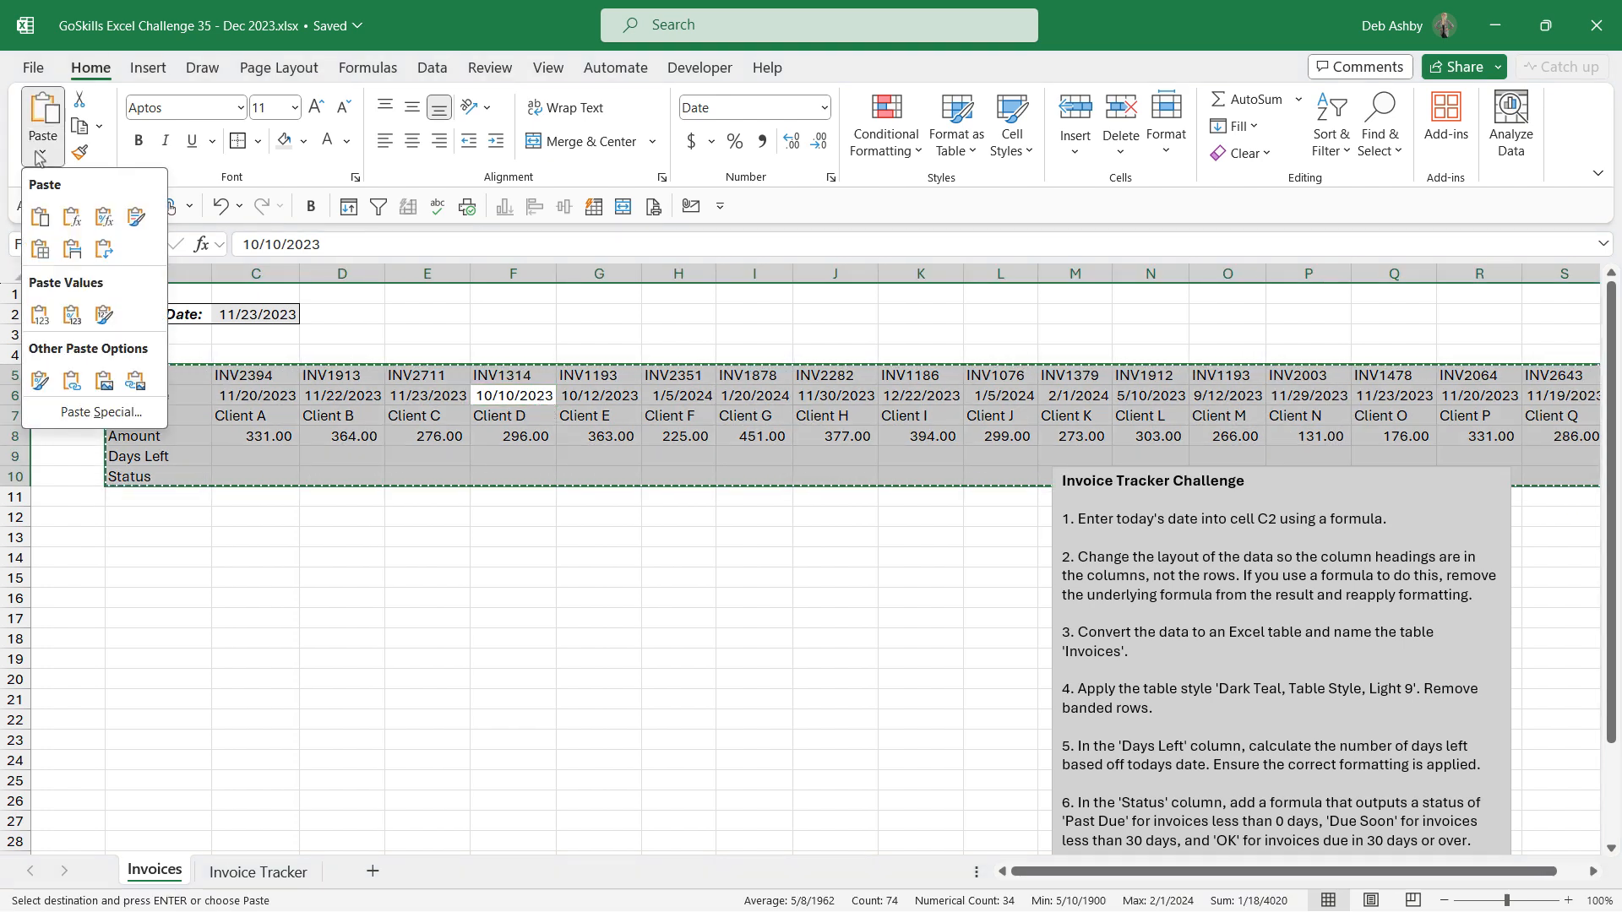
click(119, 418)
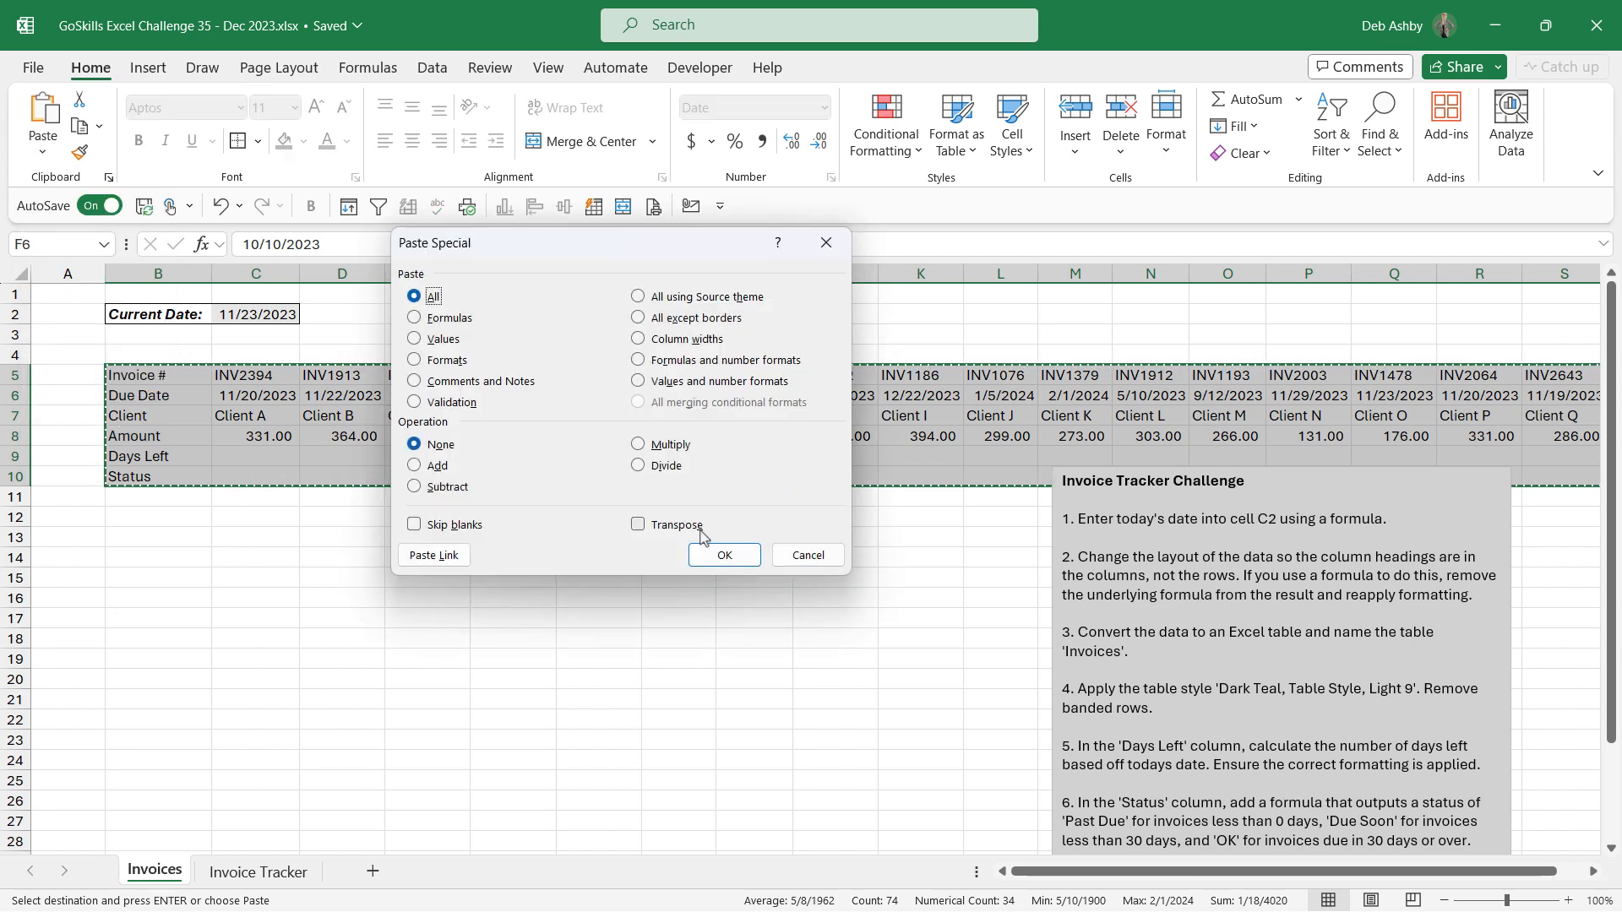
click(808, 555)
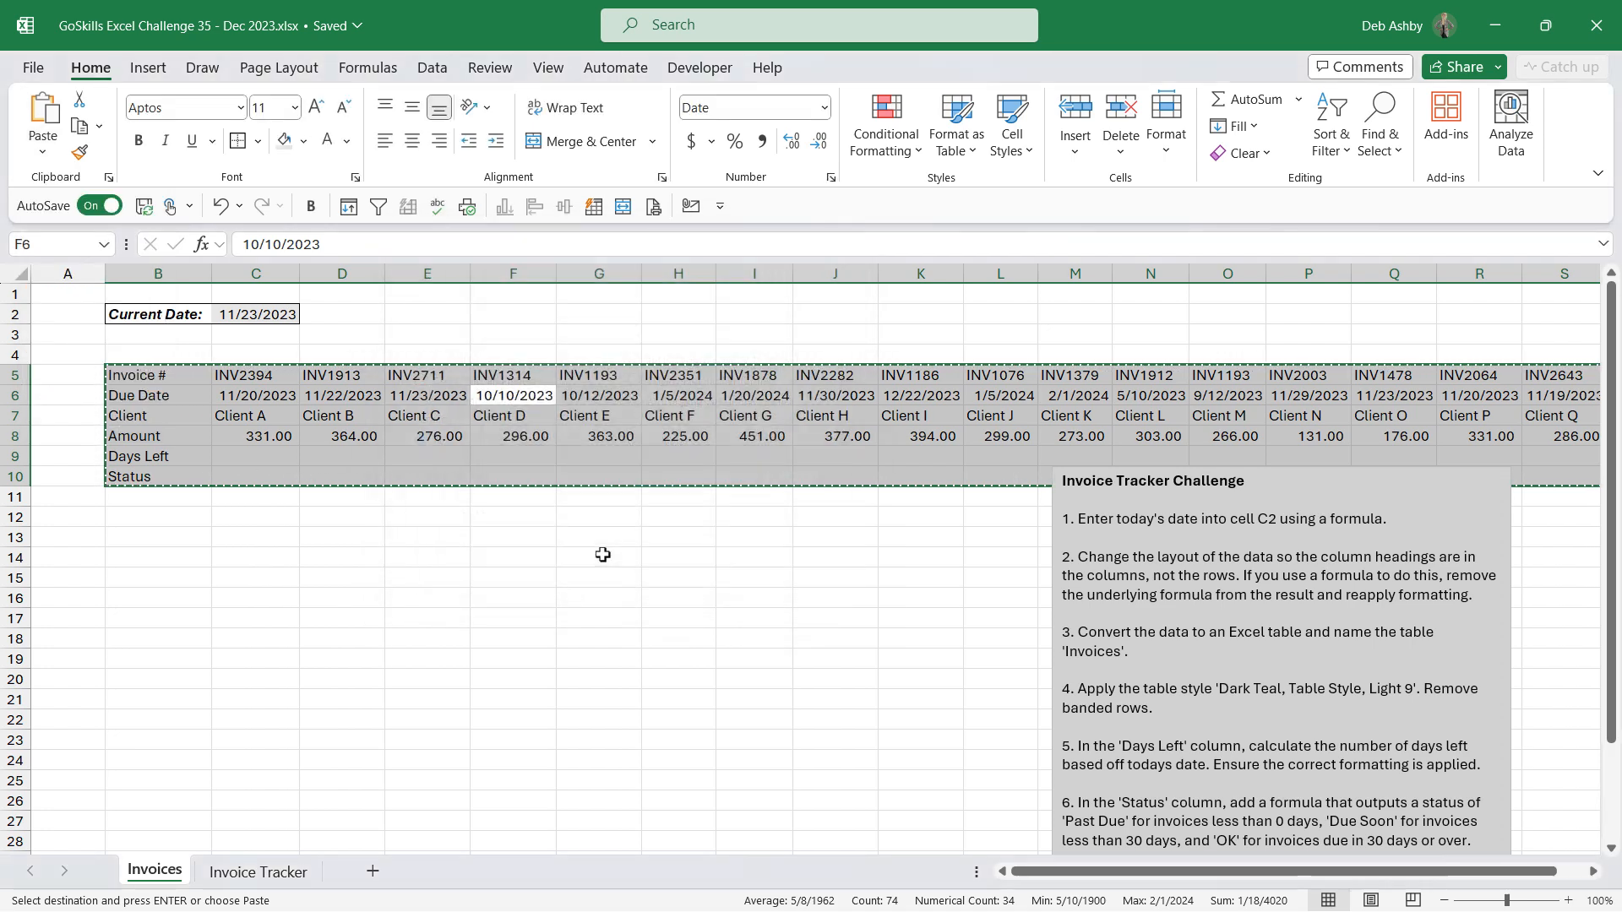
click(678, 537)
key(Escape)
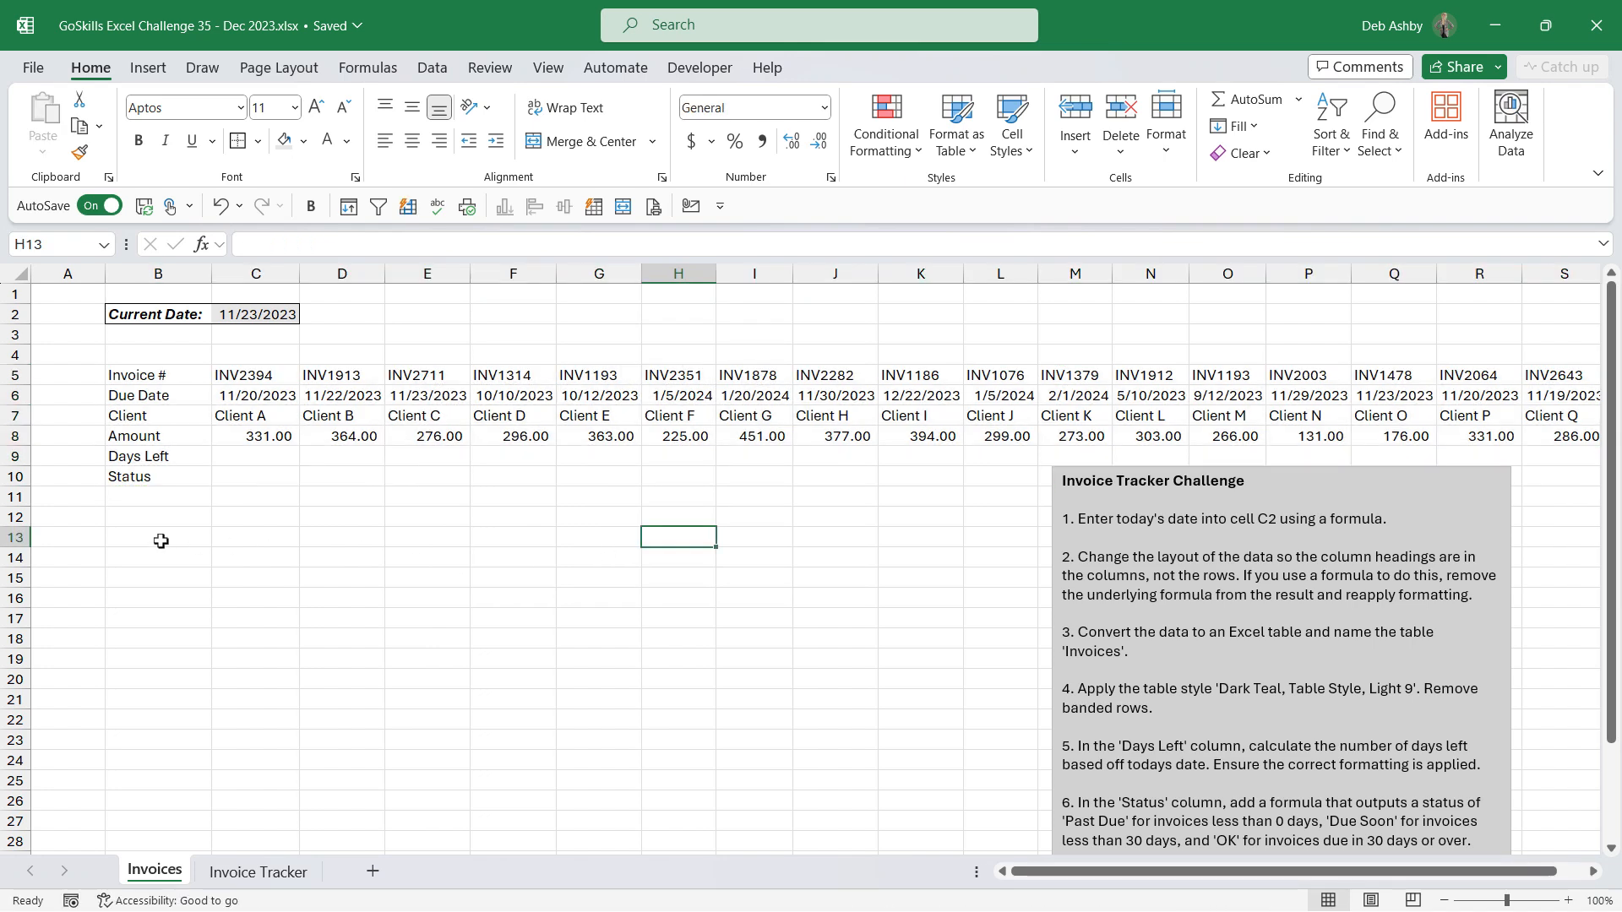
Step: Enter =TRANSPOSE(B5:S10) in B13 to flip the invoice data so the headings run across columns
click(161, 540)
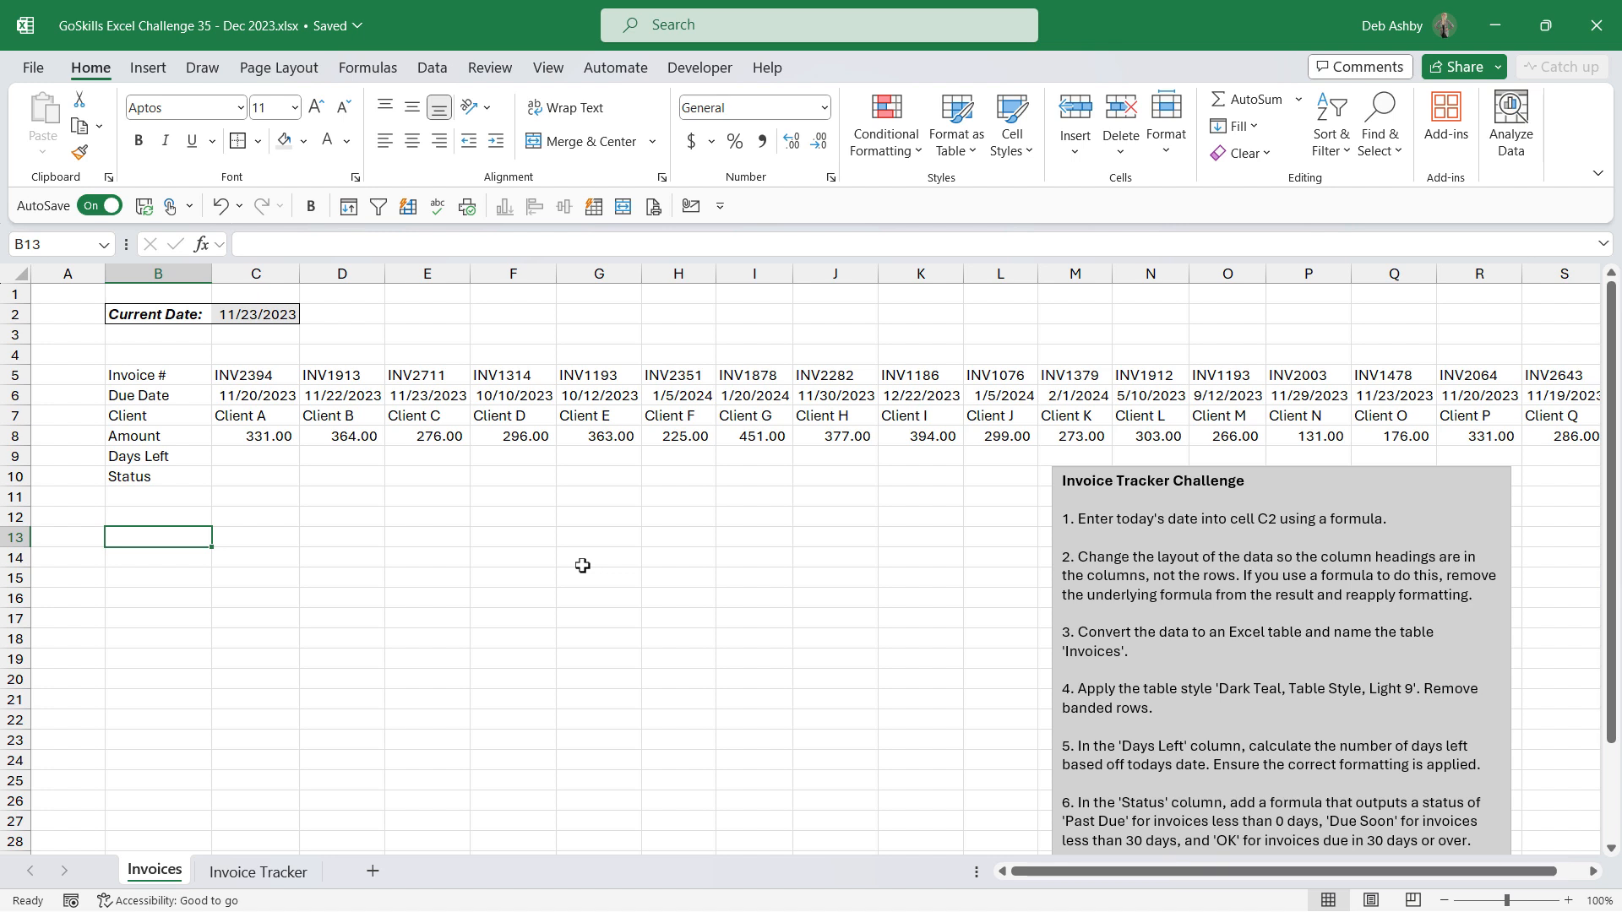
text(=TRANSPOSE()
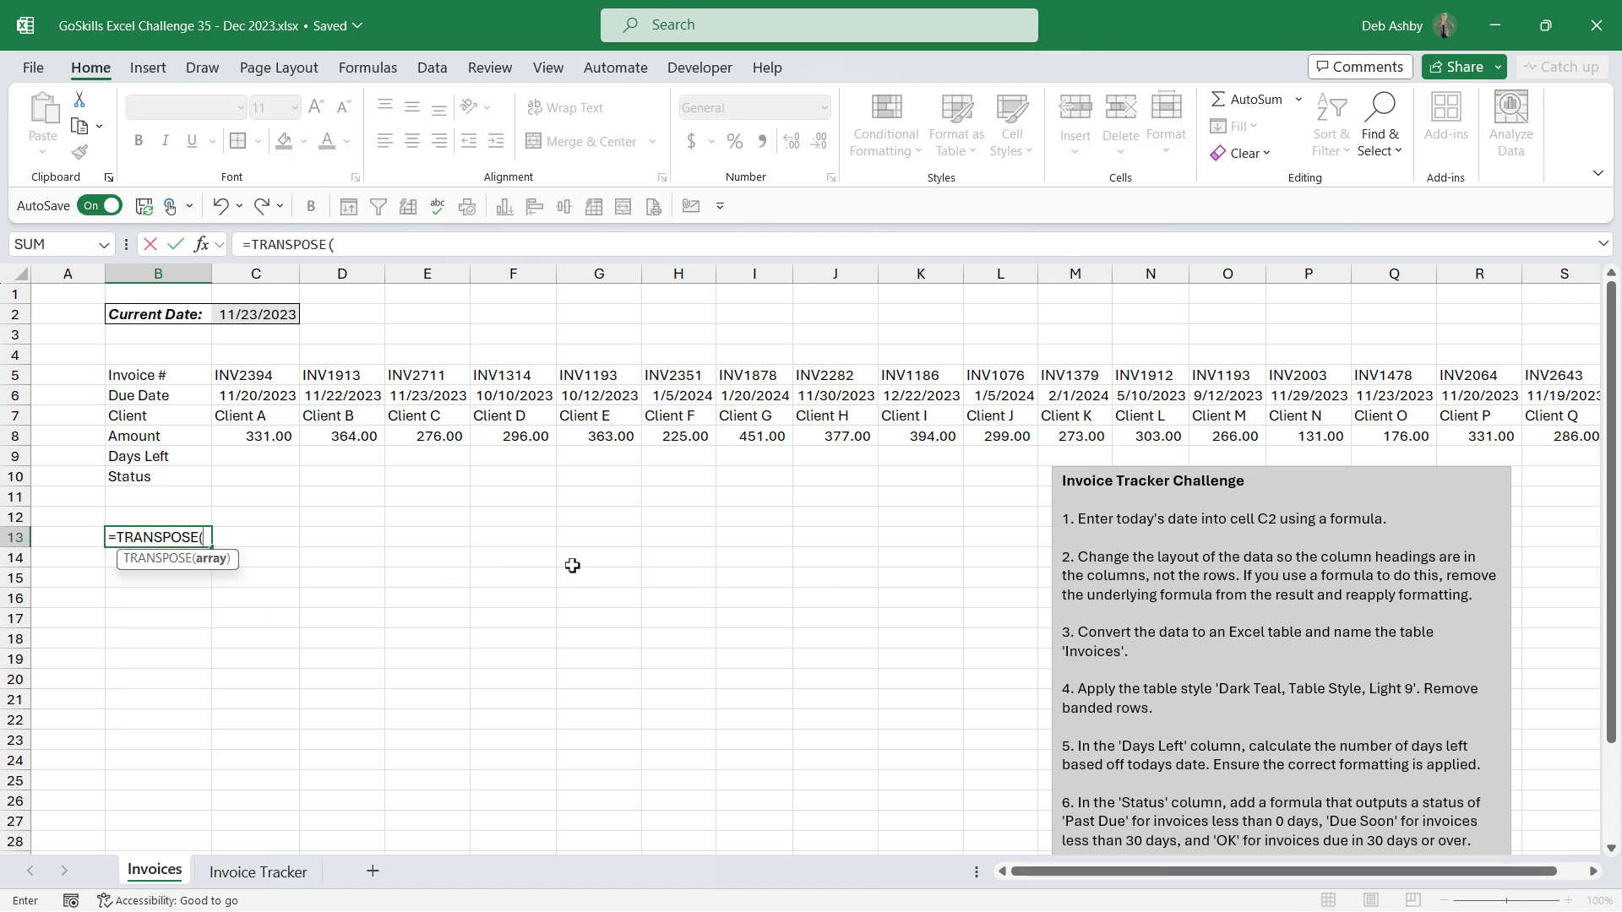
drag(167, 378, 1385, 478)
text())
key(Return)
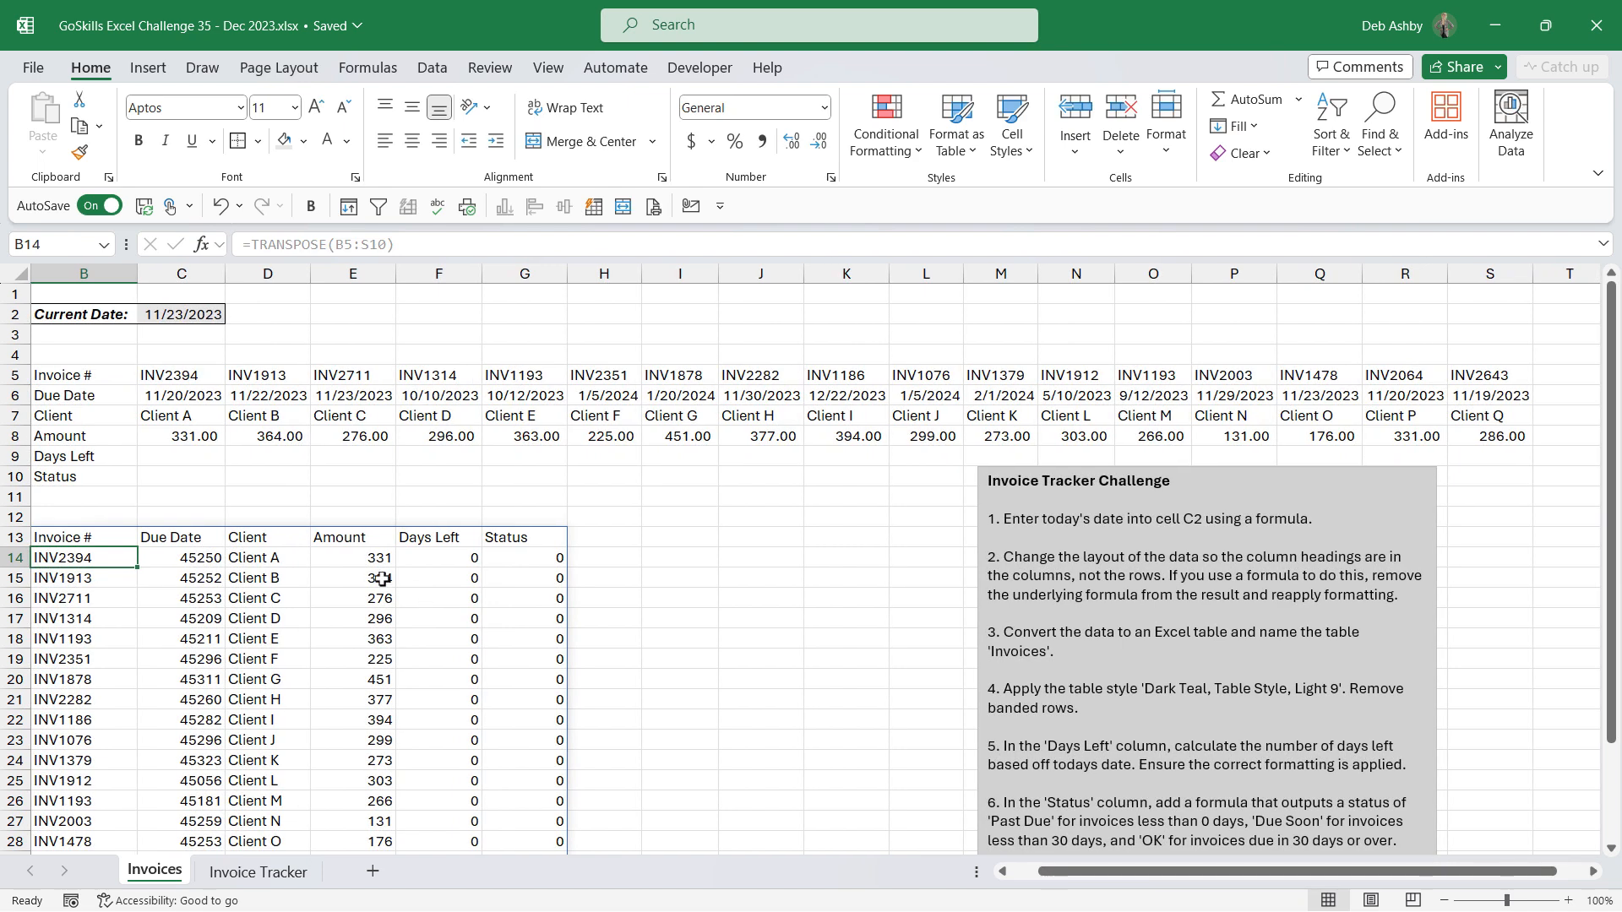
Step: Inspect the spilled transposed cells and the formula they contain
scroll(382, 578, down, 2)
drag(1067, 872, 1039, 872)
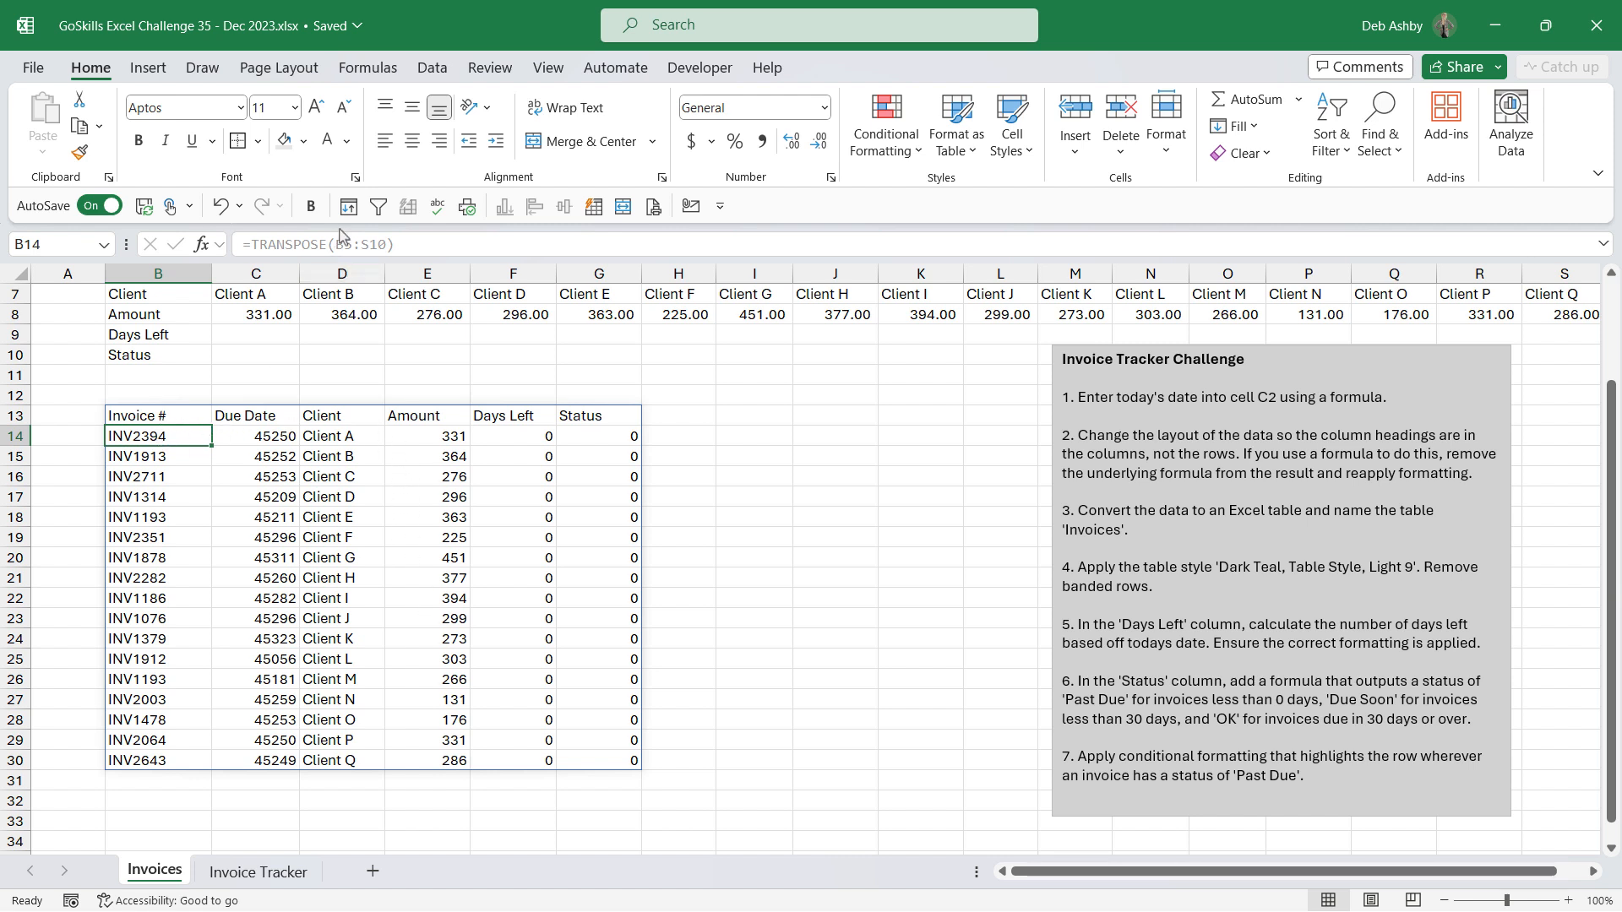
click(327, 484)
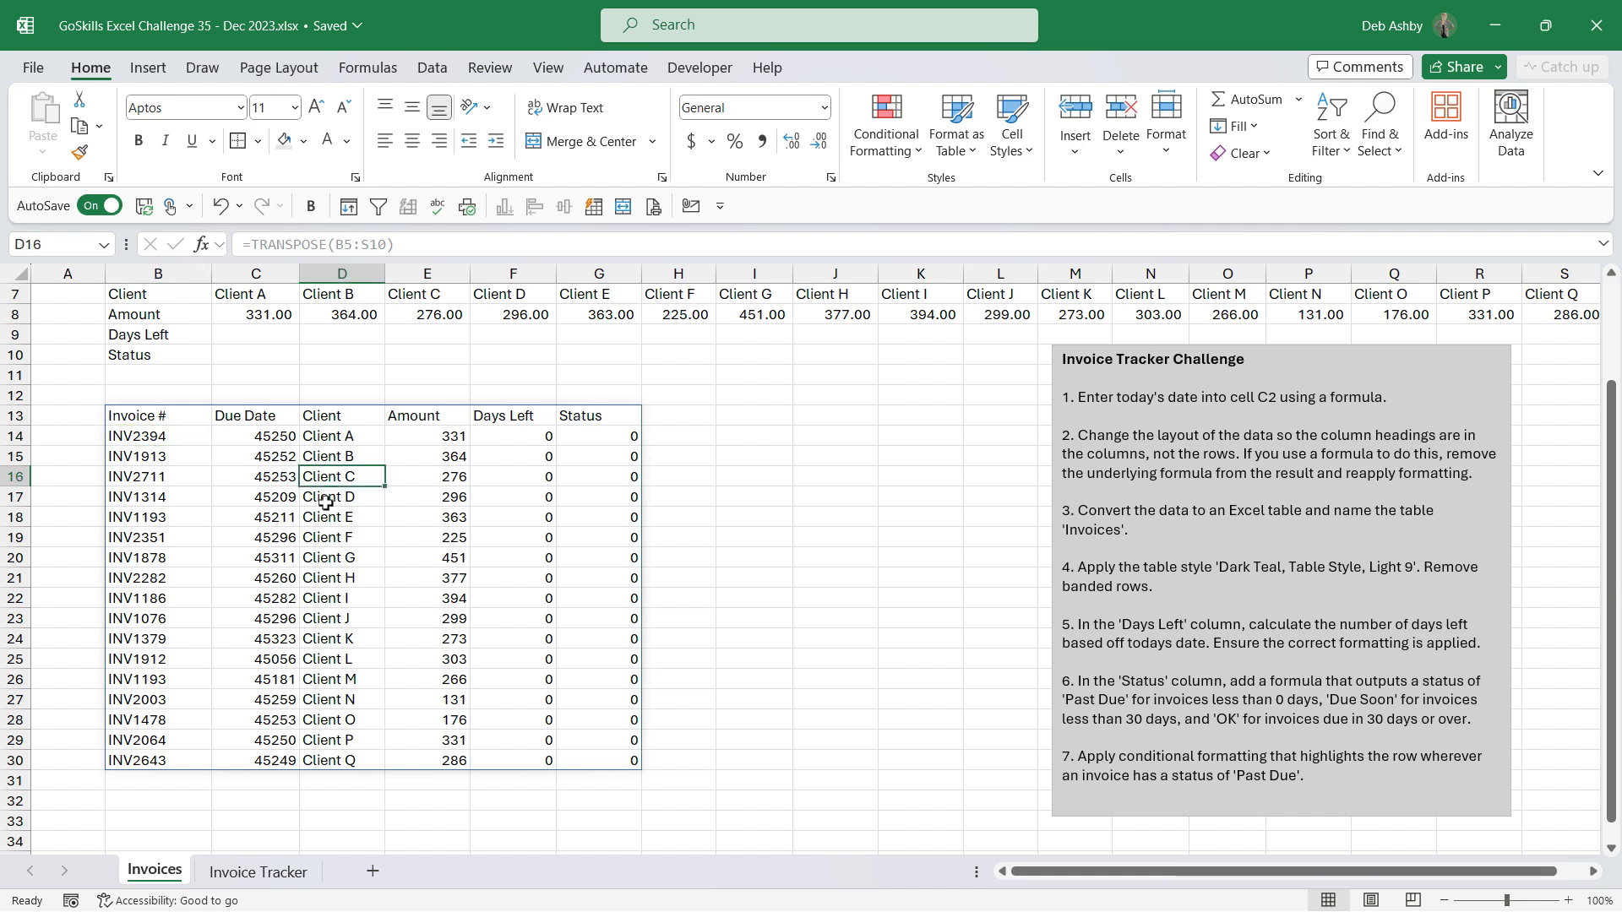
click(392, 538)
click(550, 553)
click(406, 496)
click(173, 435)
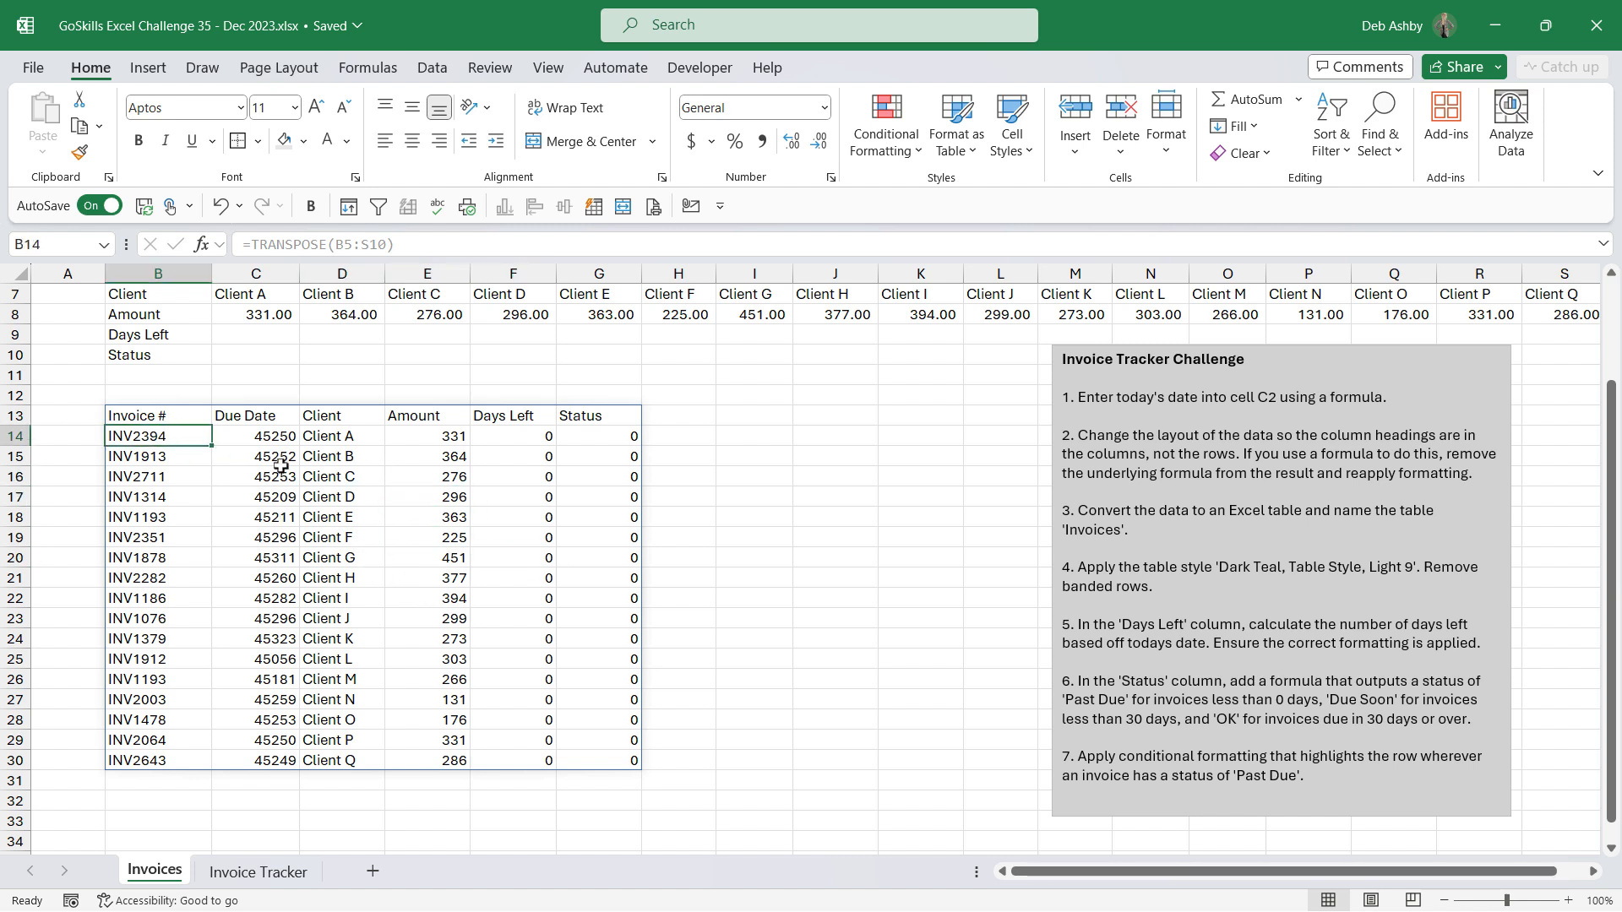
click(169, 478)
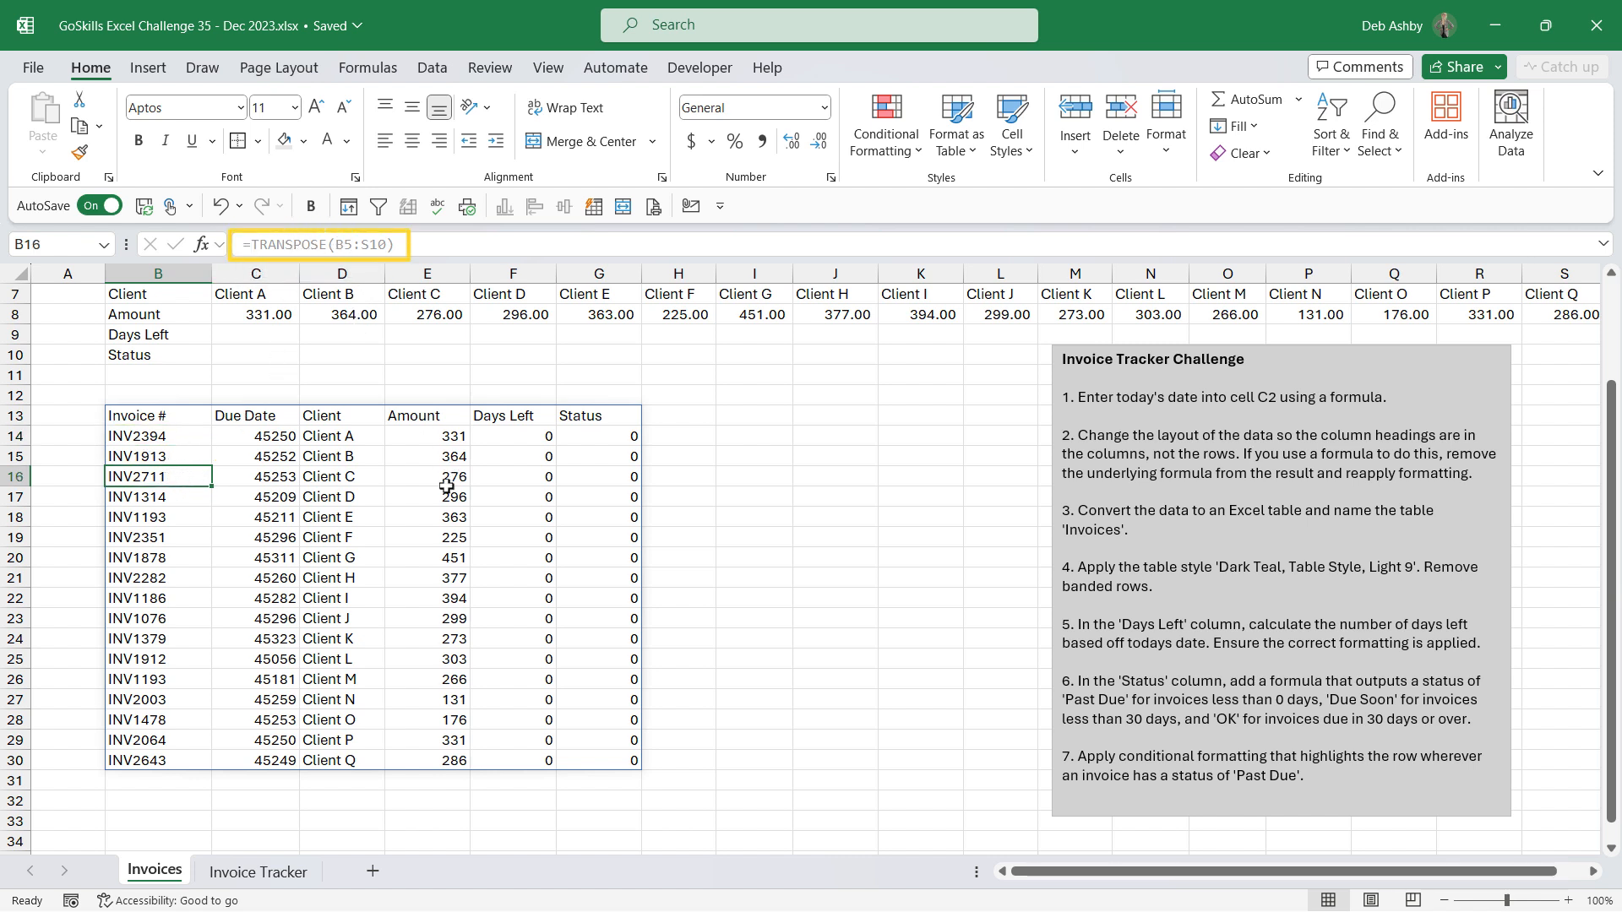
click(403, 508)
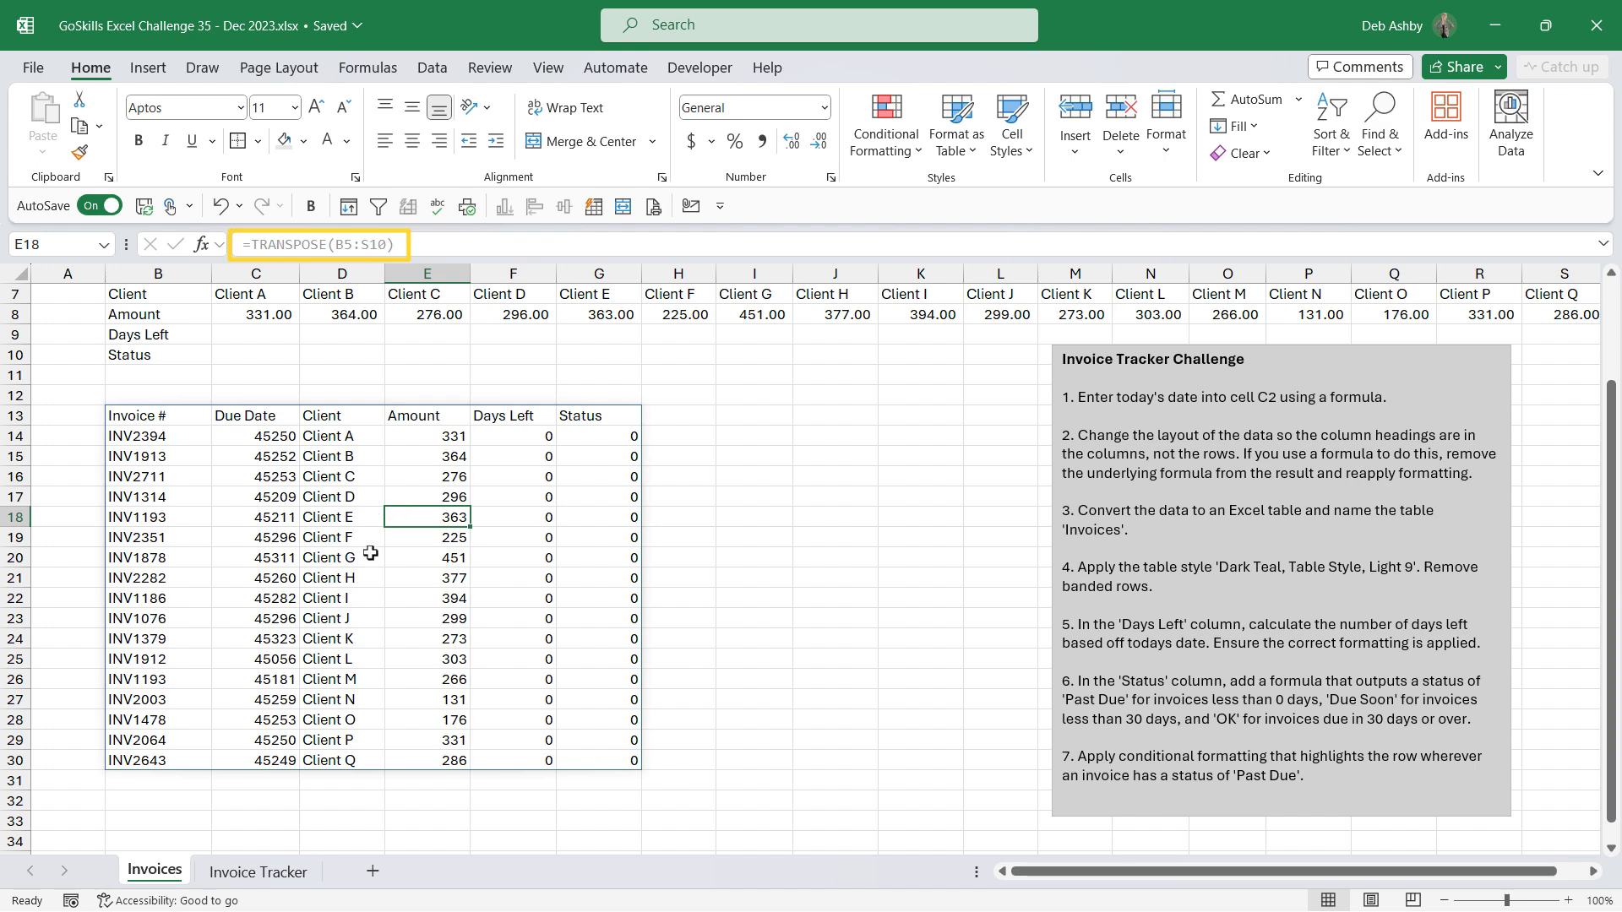
click(295, 508)
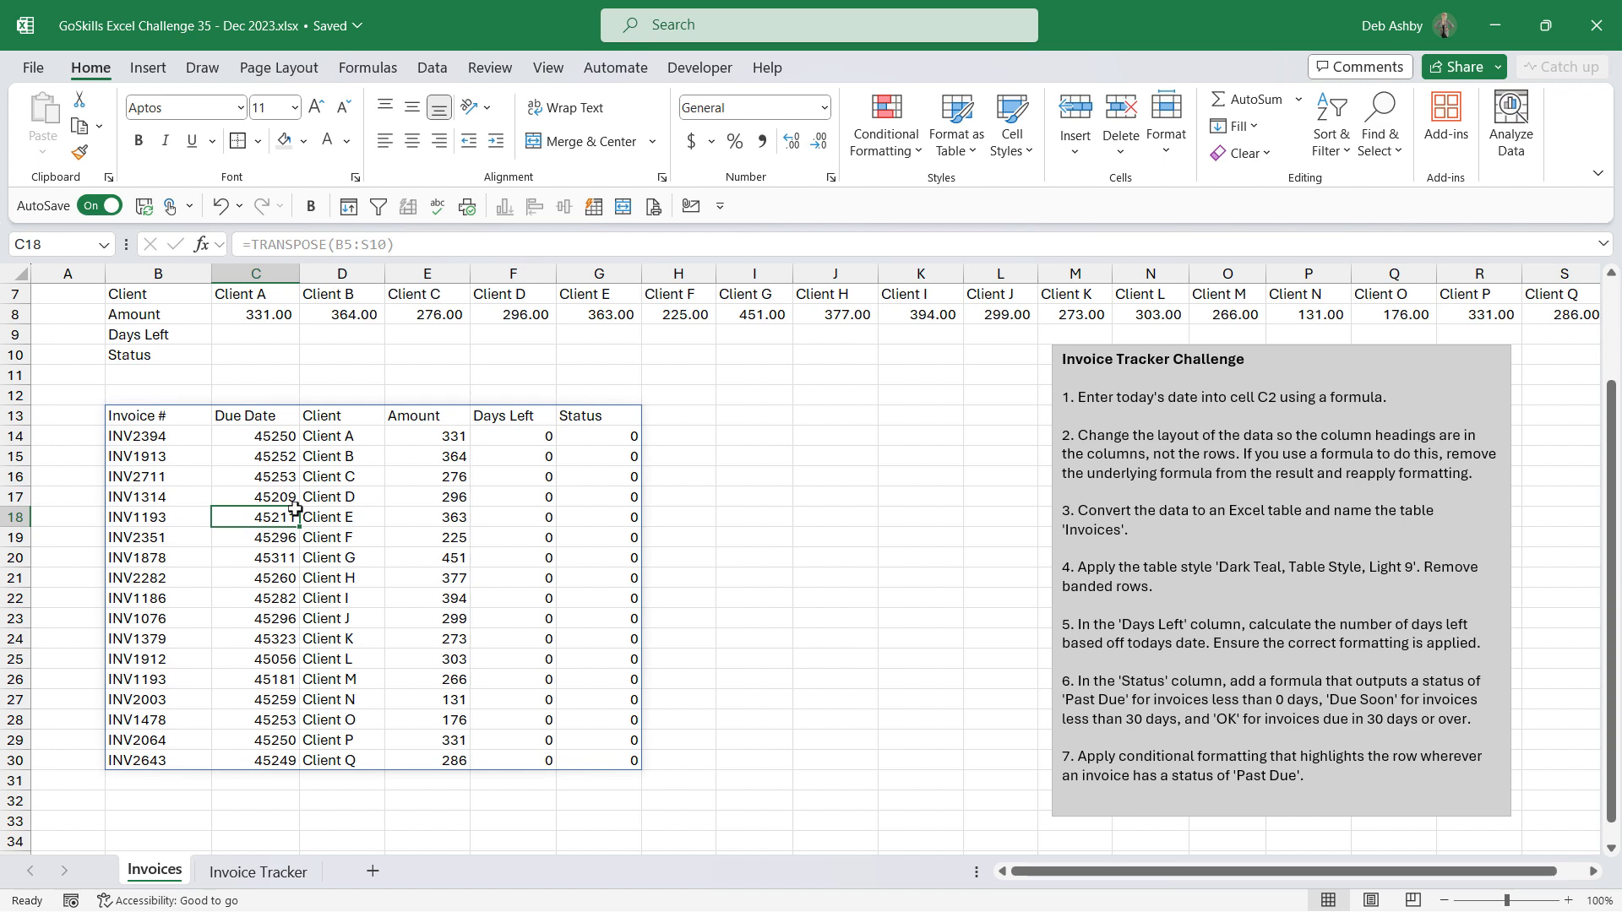
click(288, 498)
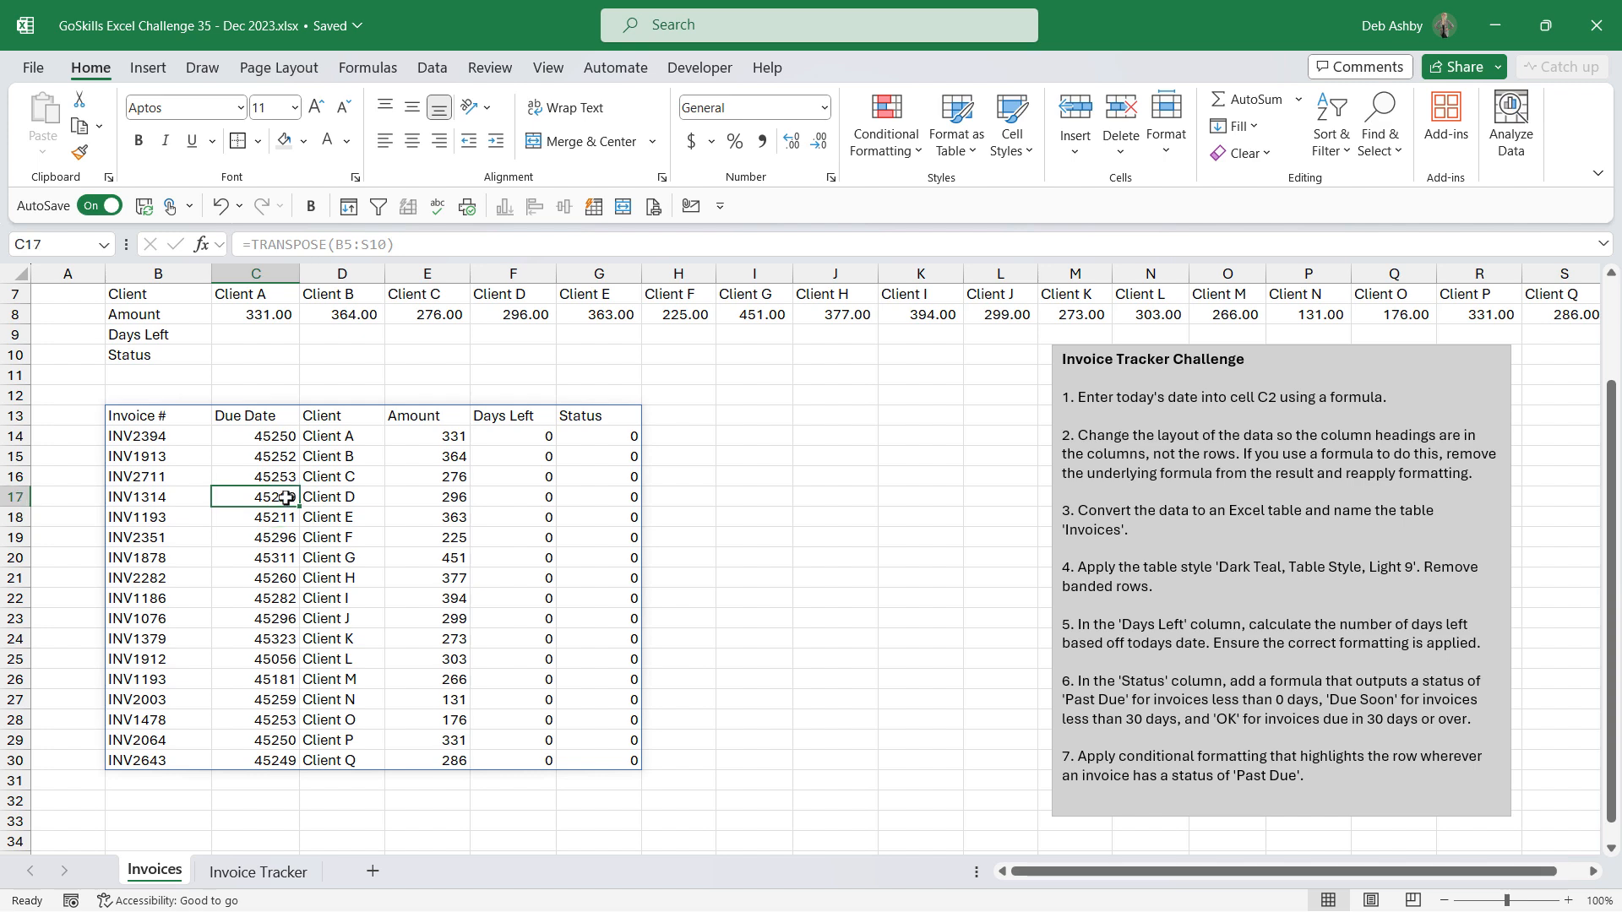
Step: Replace the transposed formula range B13:G30 with its pasted values
key(ctrl+a)
key(ctrl+c)
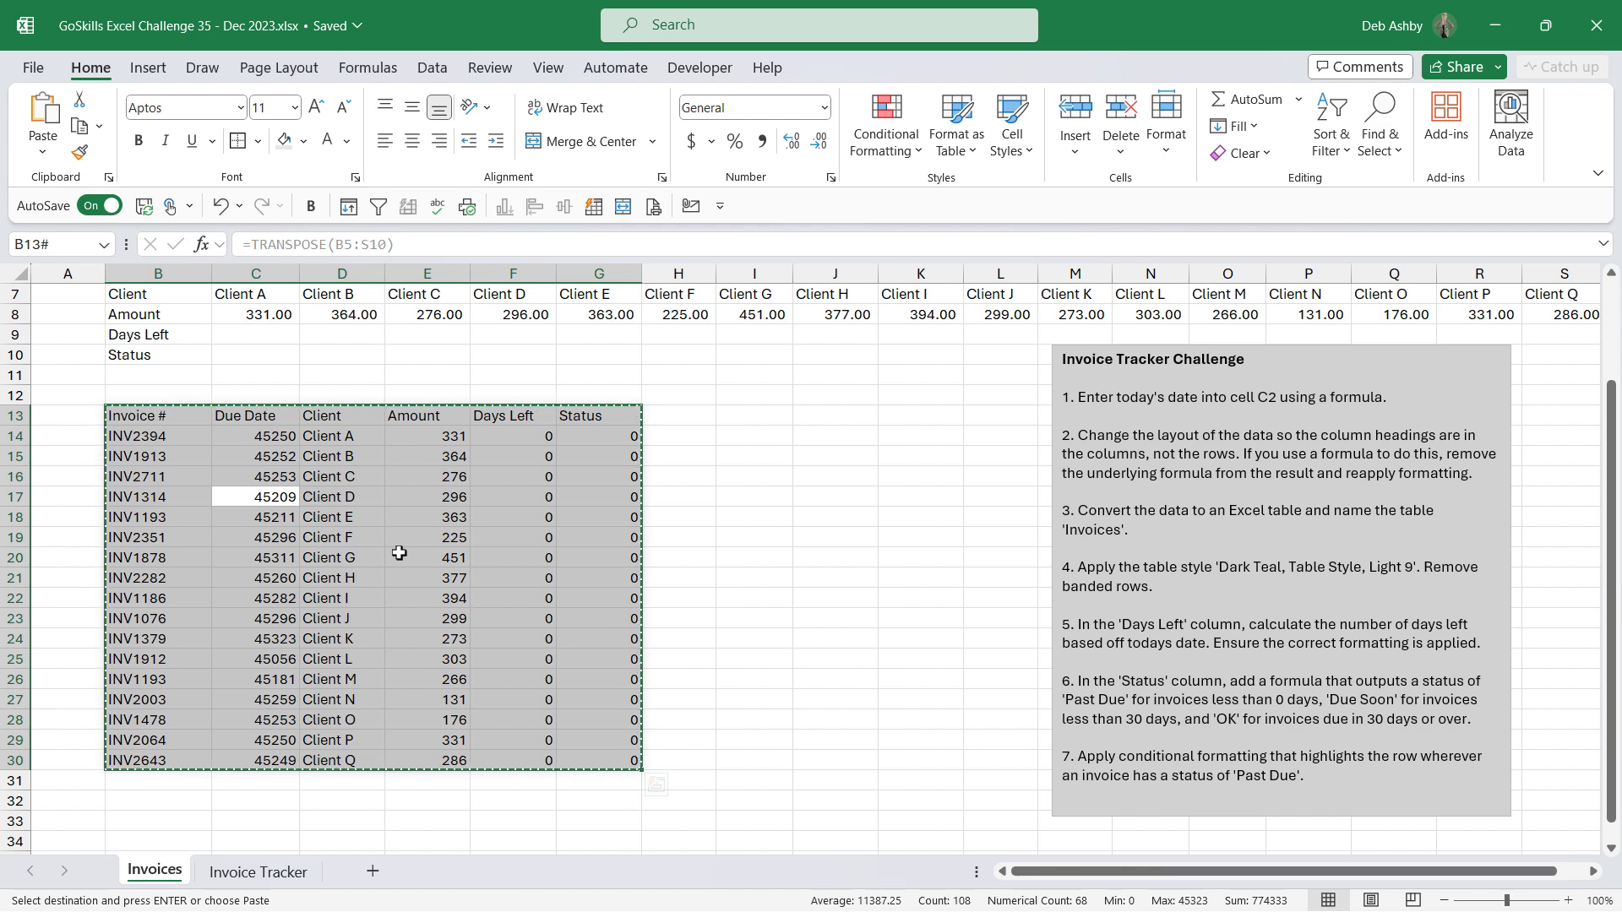
key(ctrl+shift+v)
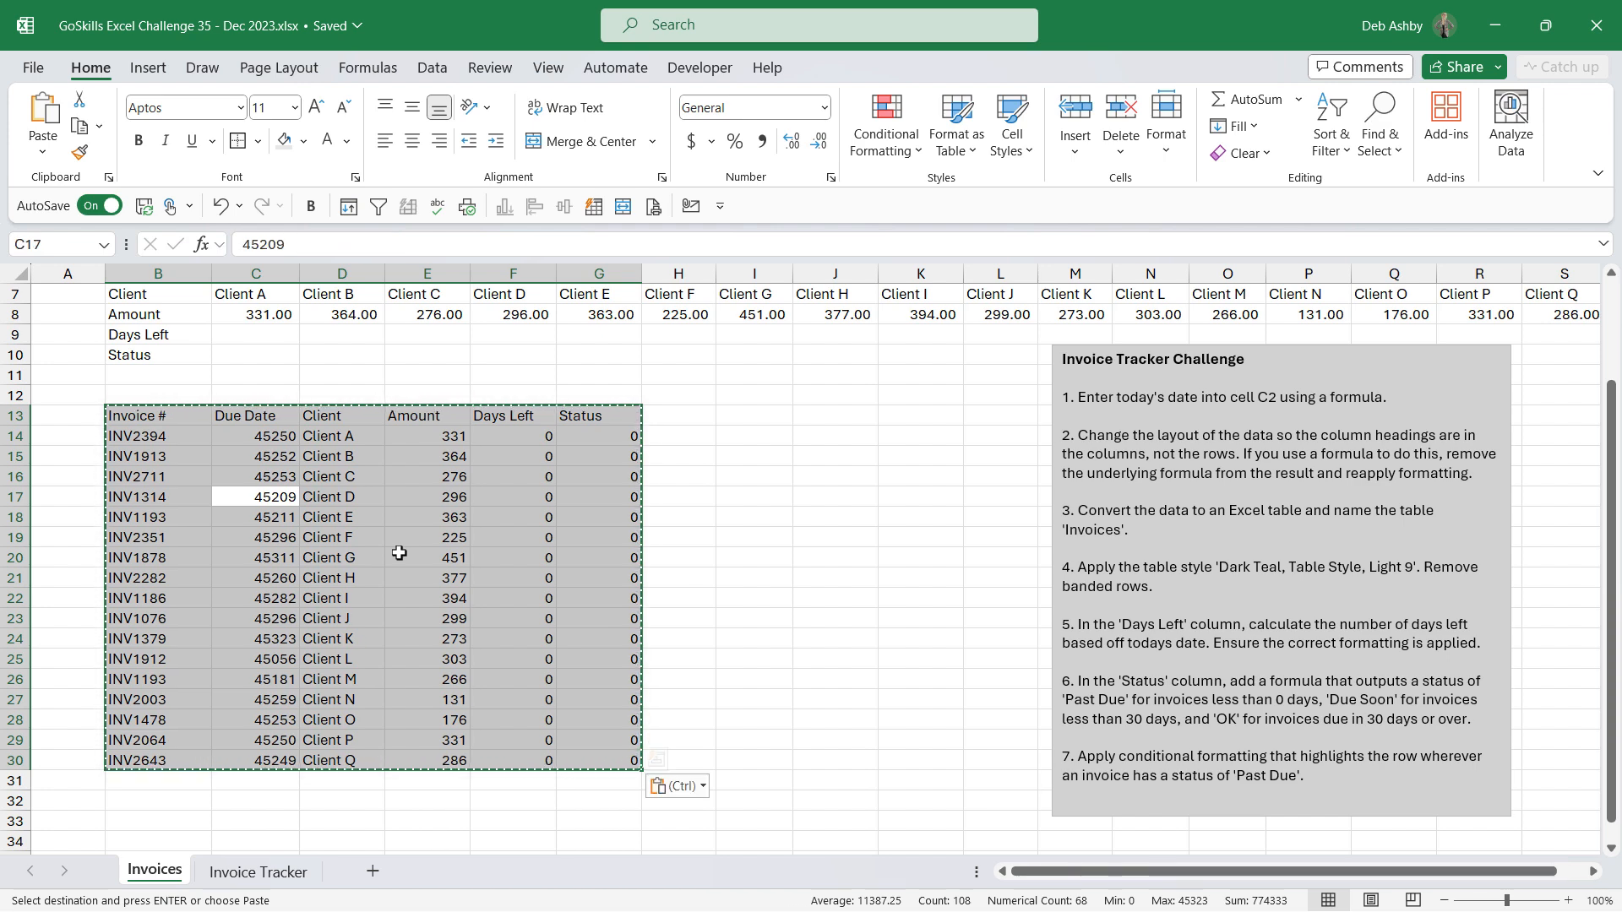
click(413, 496)
key(Escape)
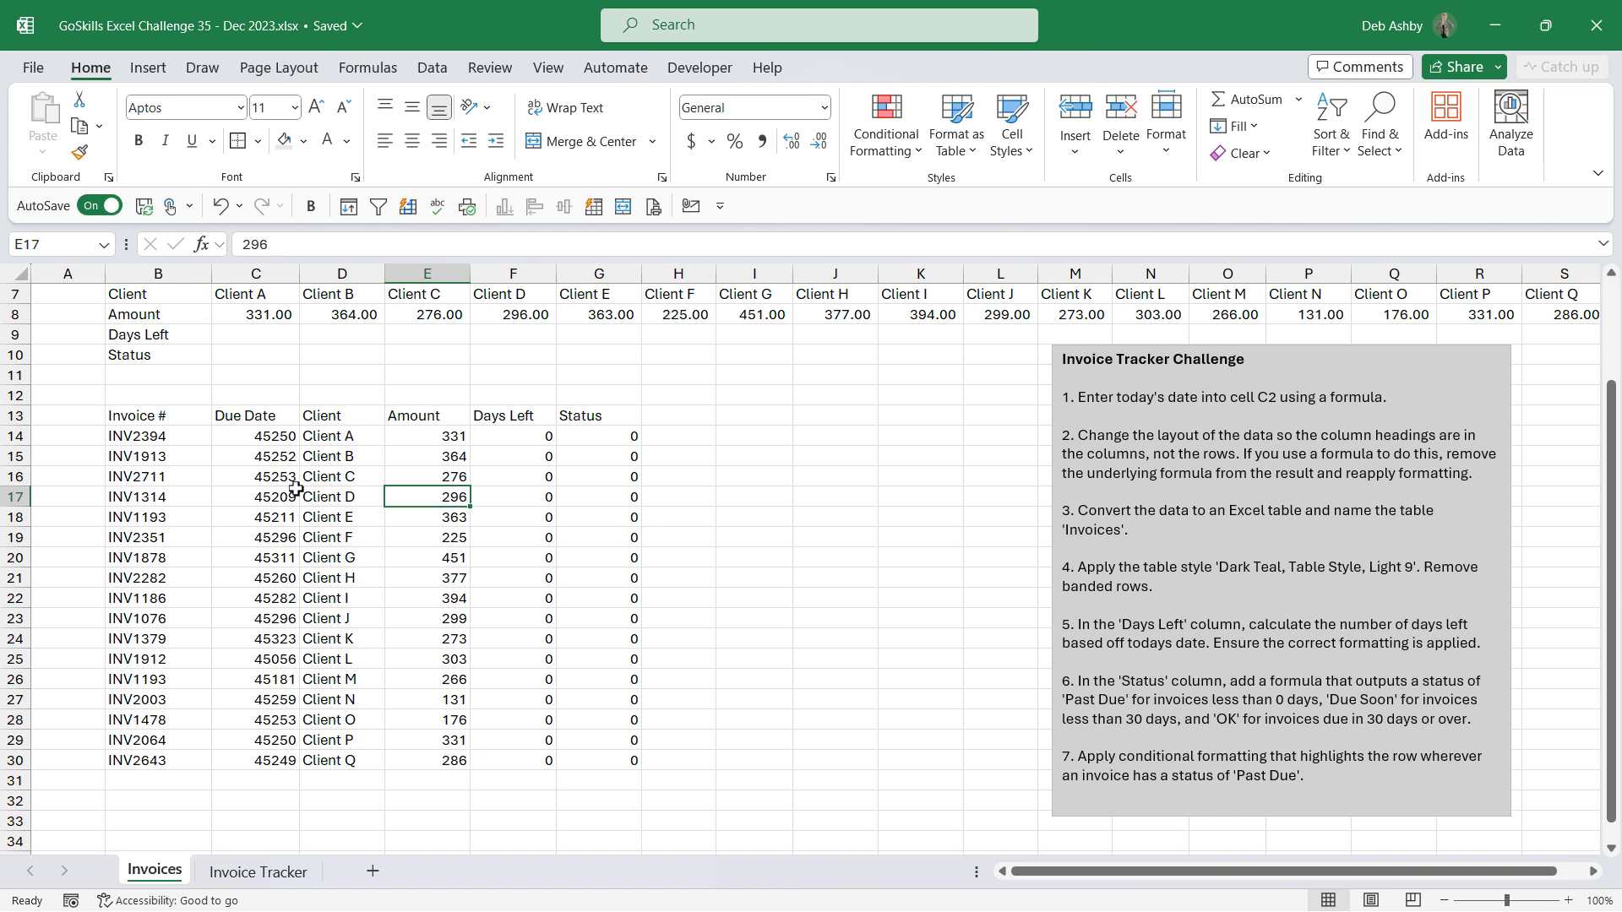
Step: Clear the zeros from the Days Left and Status cells F14:G30
click(294, 490)
click(310, 565)
click(190, 522)
click(281, 488)
click(427, 476)
click(495, 578)
click(308, 532)
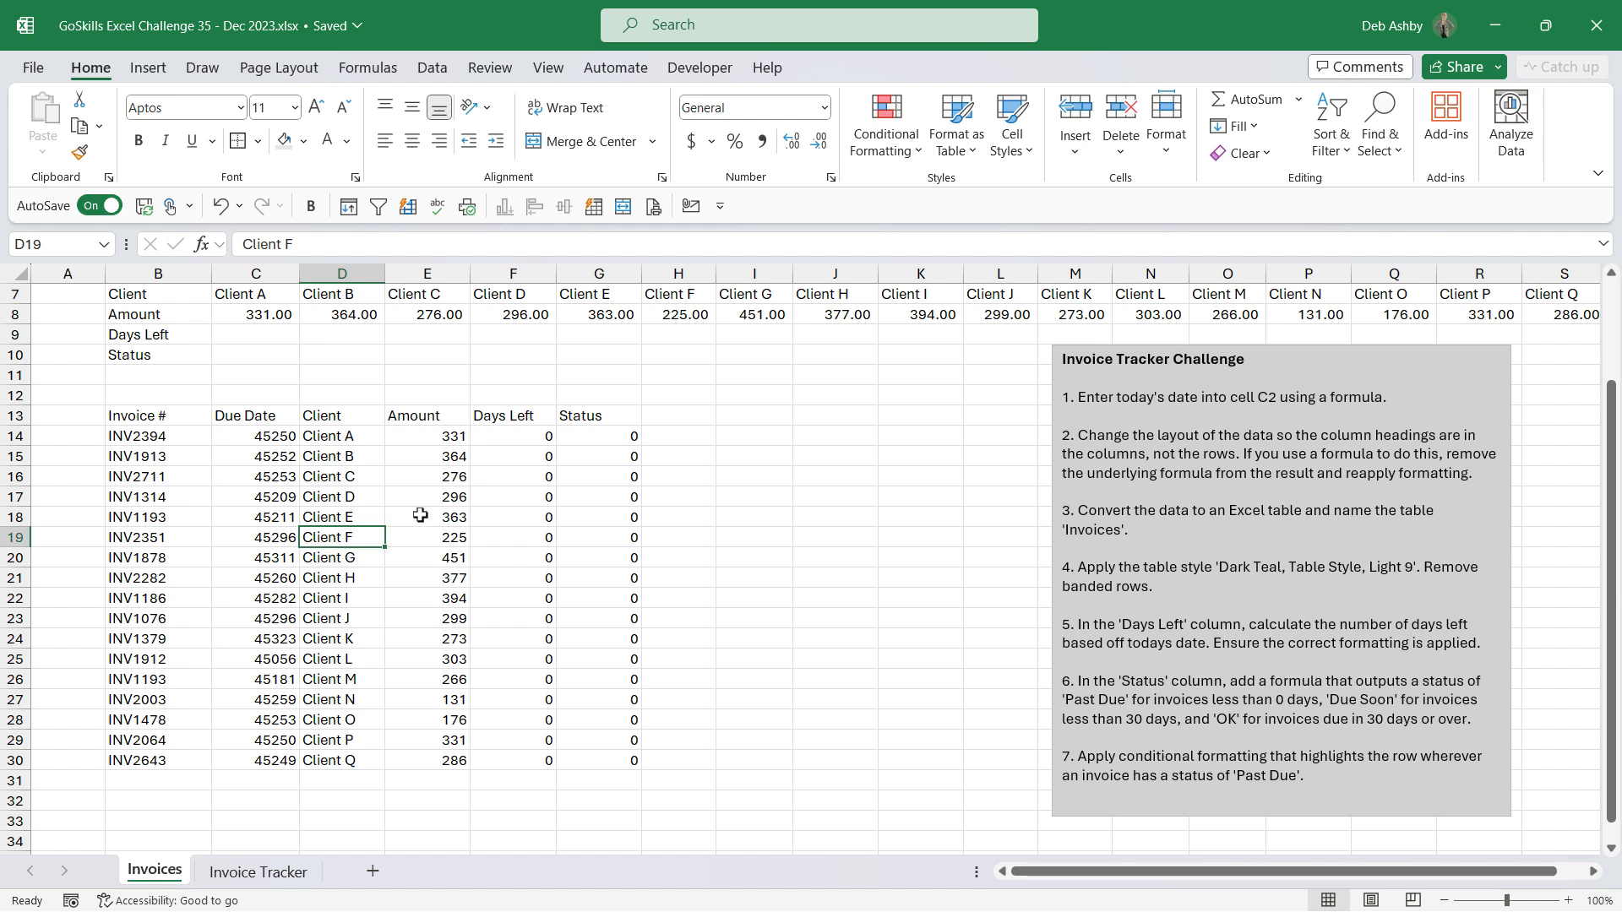
drag(507, 437, 601, 758)
key(Delete)
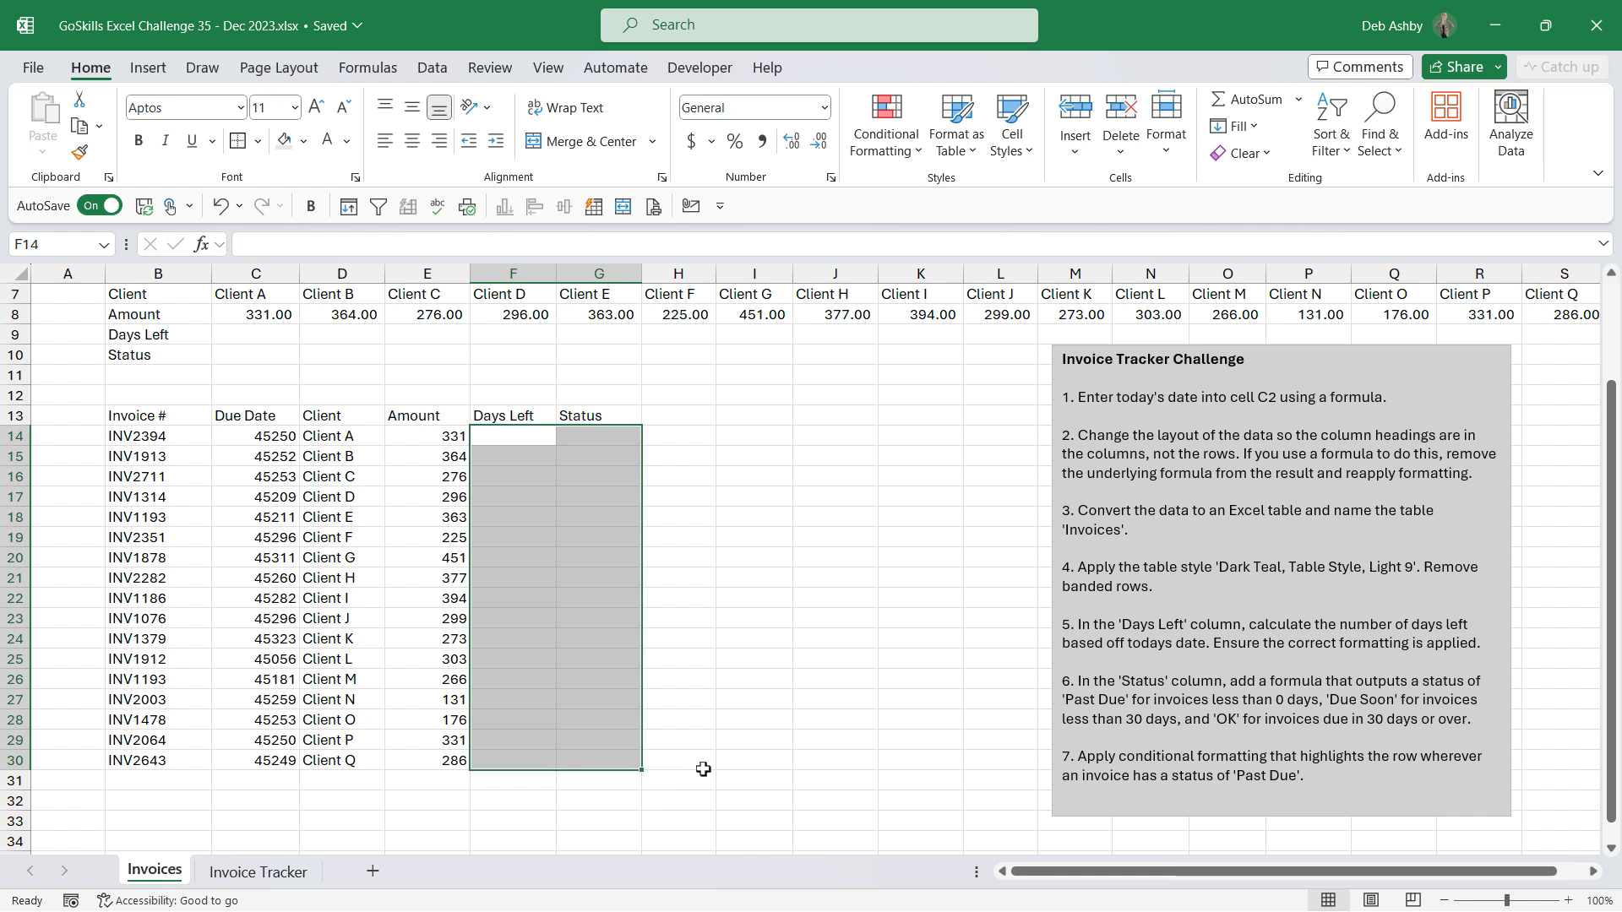
Step: Format the due dates in C14:C30 as Short Date
click(356, 604)
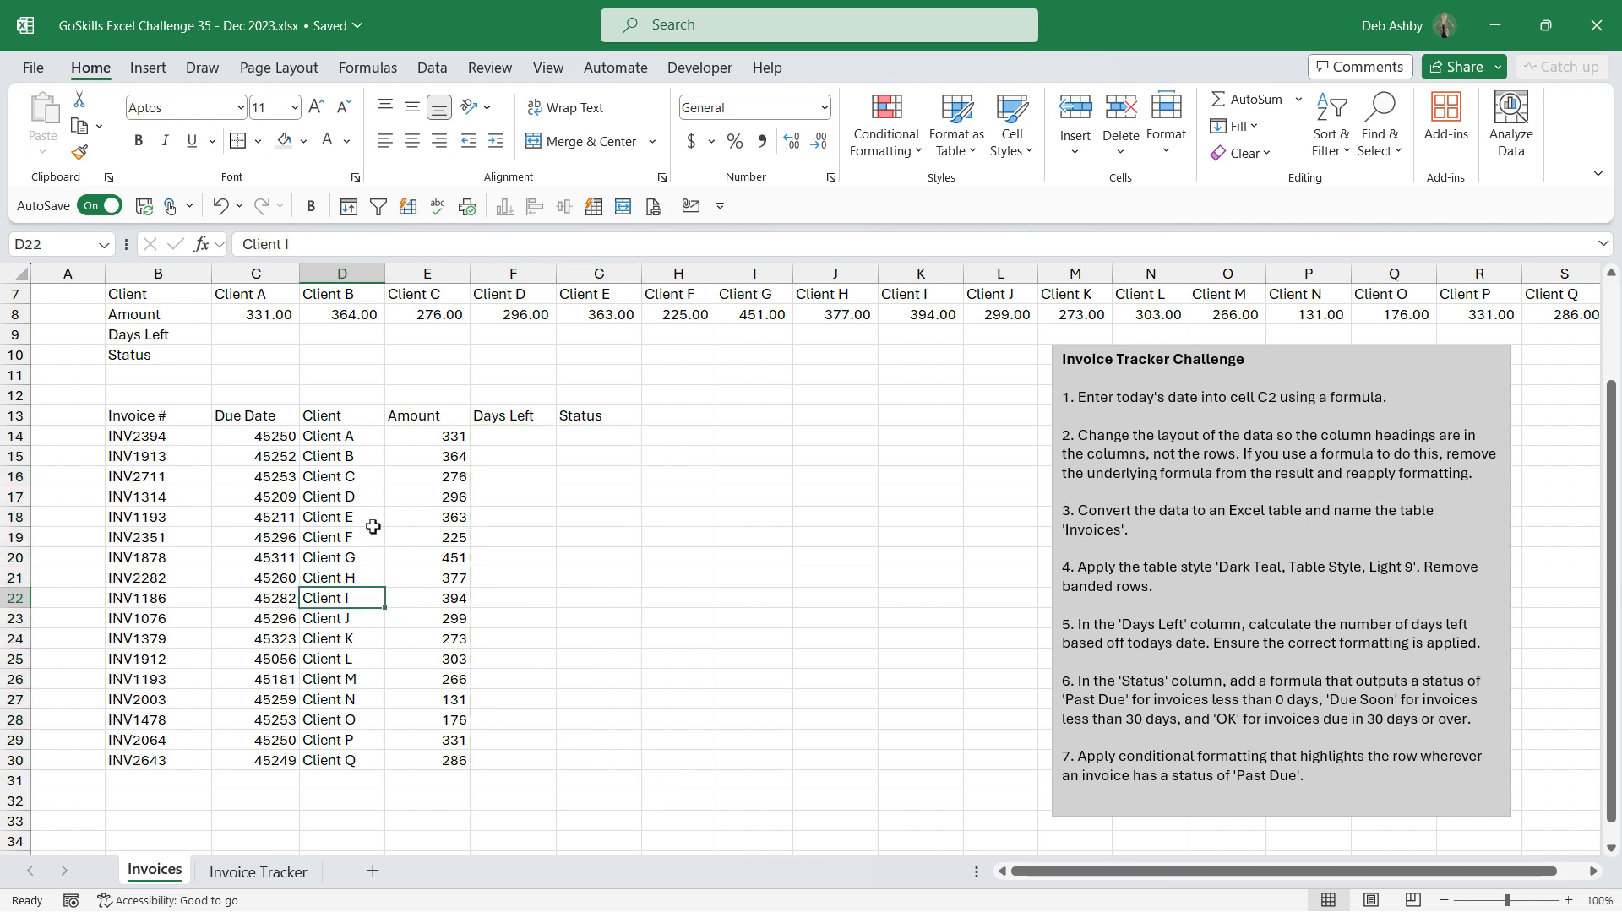
drag(266, 434, 260, 760)
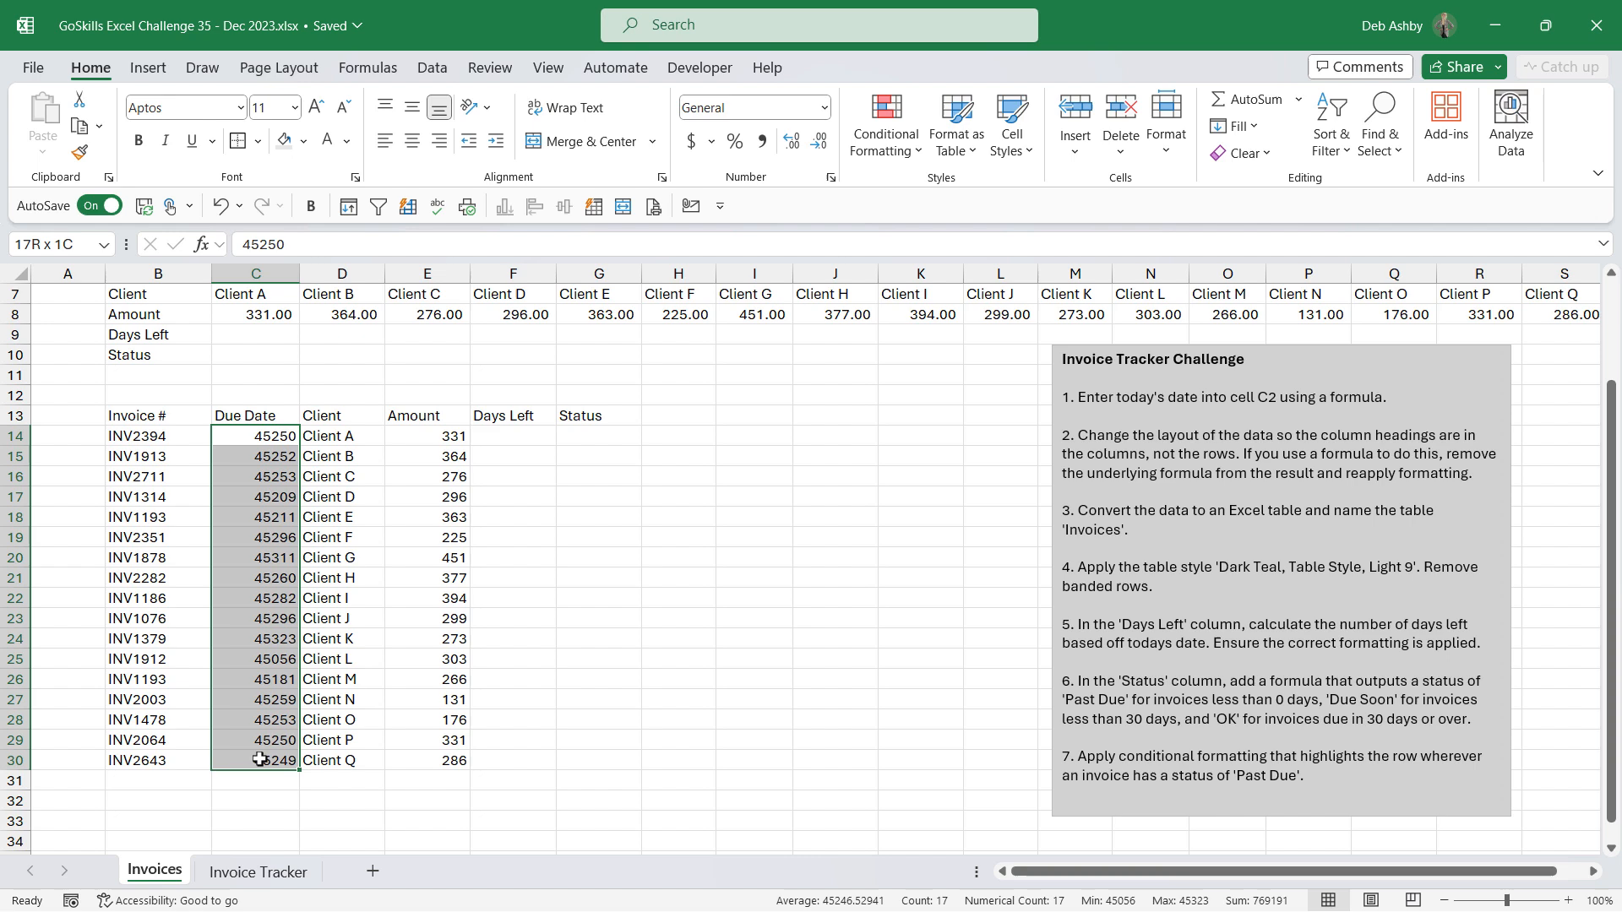
click(824, 107)
click(762, 375)
Step: Apply comma style with two decimals to the amounts in E14:E30
click(426, 532)
drag(433, 436, 427, 762)
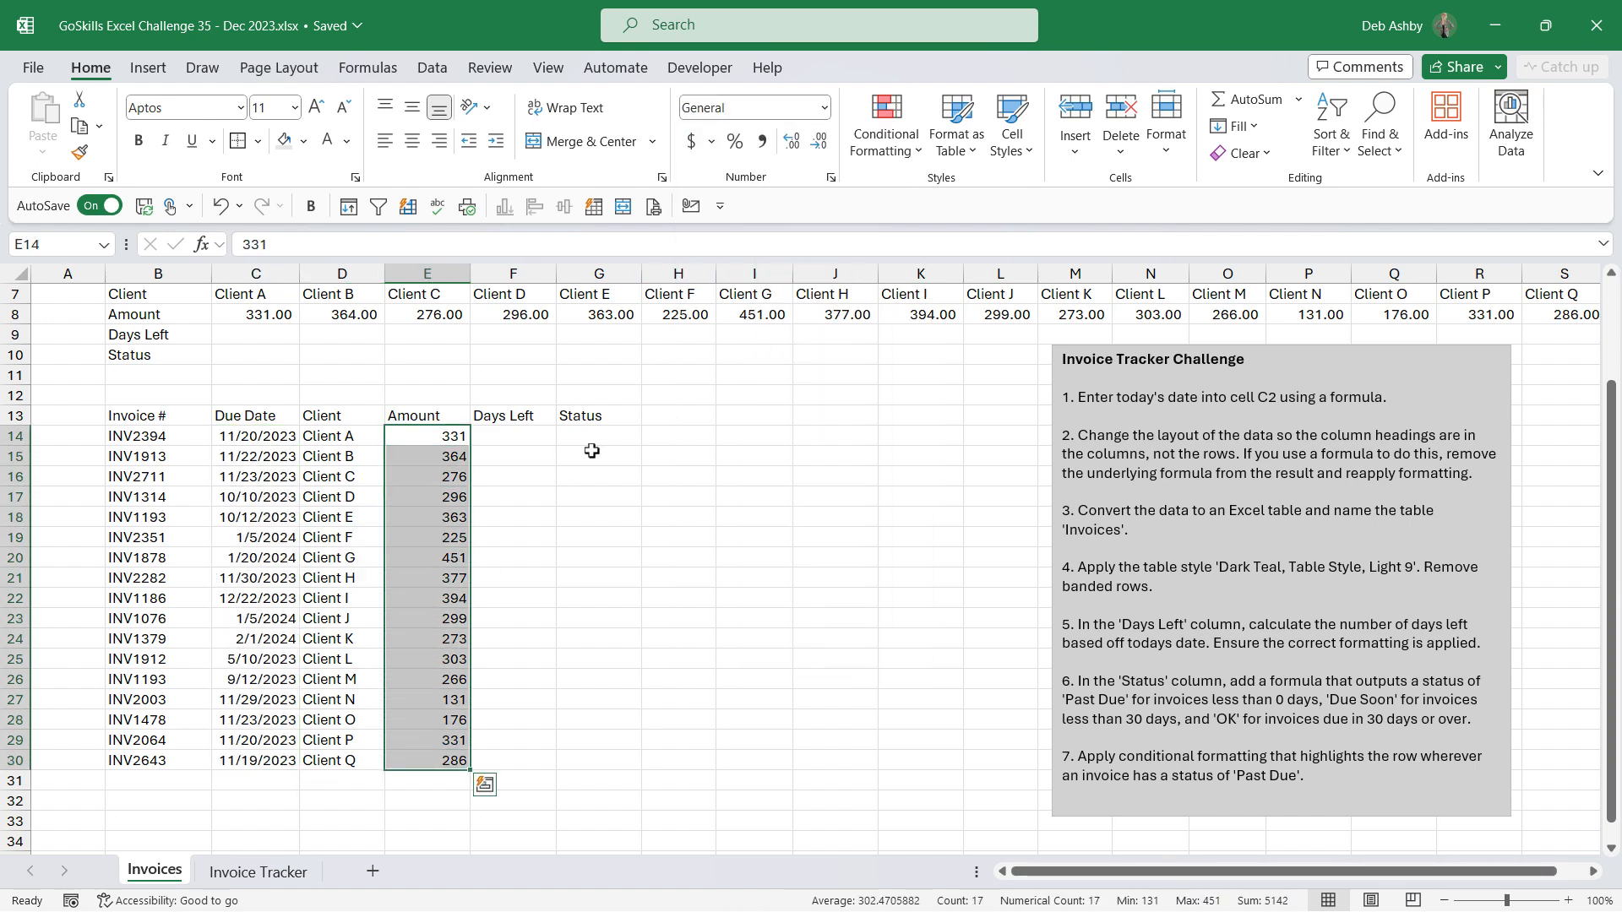
click(762, 141)
click(284, 557)
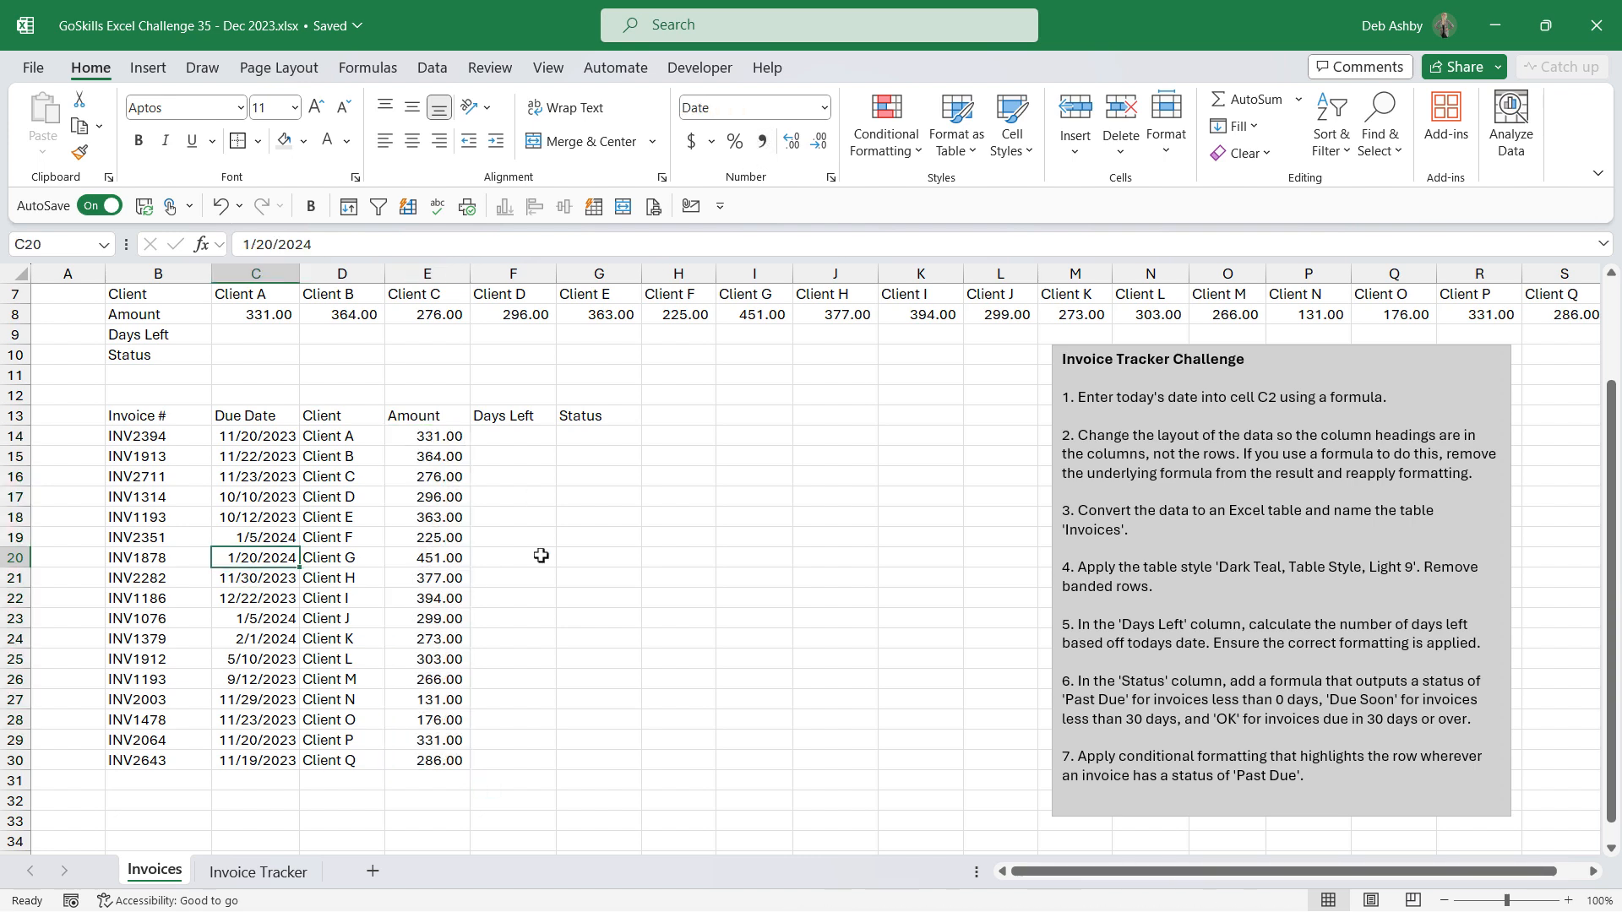
click(369, 575)
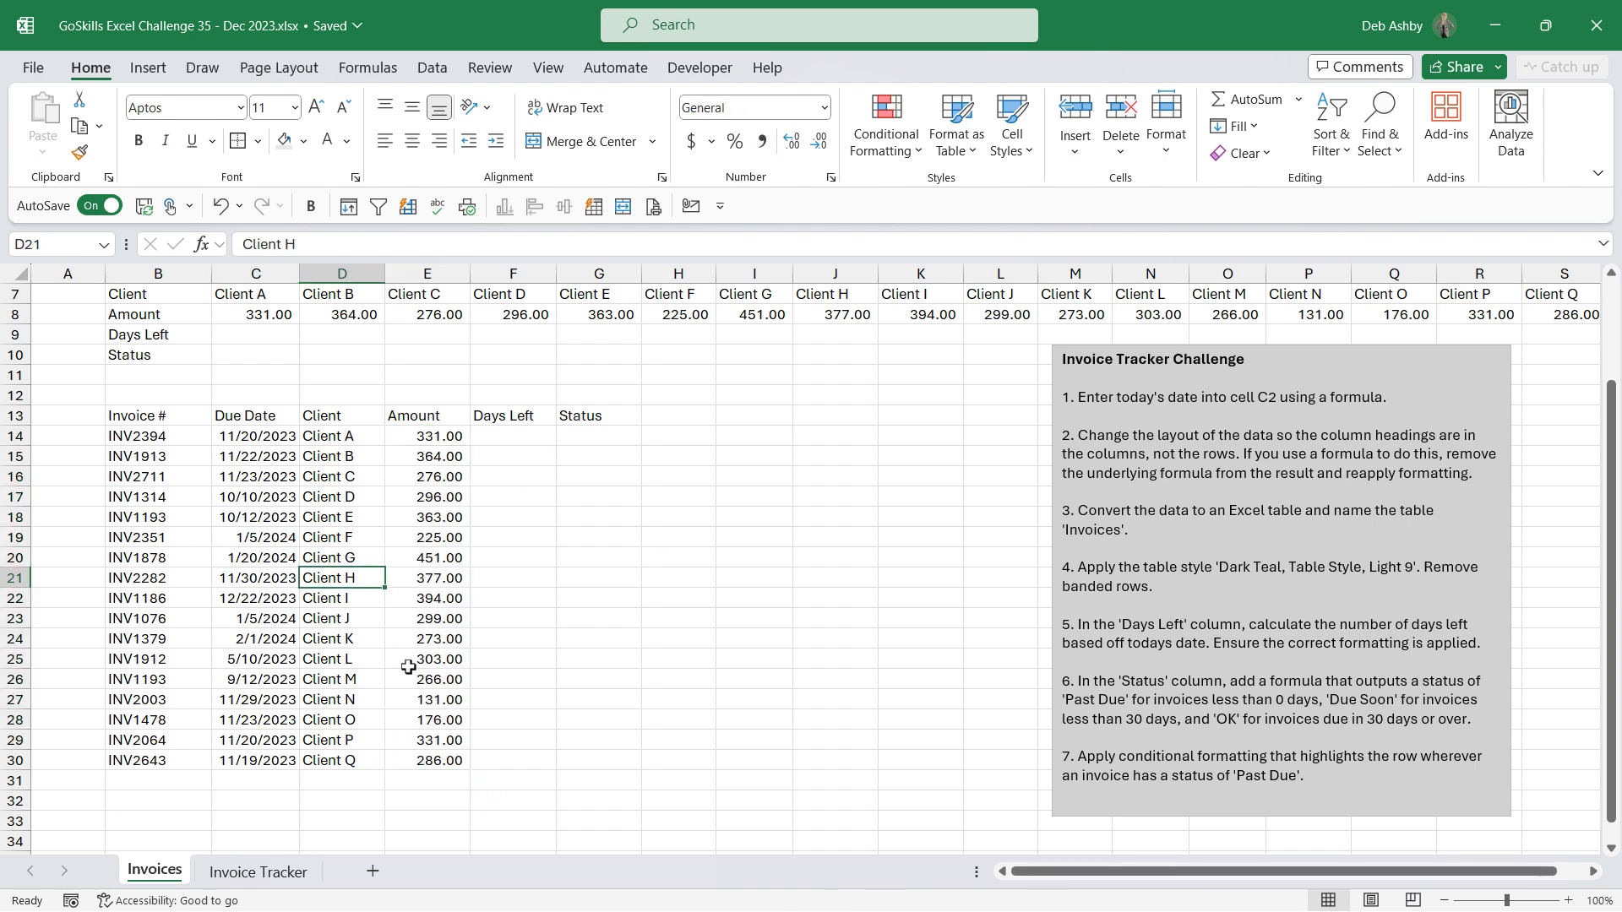
Step: Hide rows 5 to 10 containing the original horizontal invoice data
scroll(329, 540, up, 2)
click(253, 537)
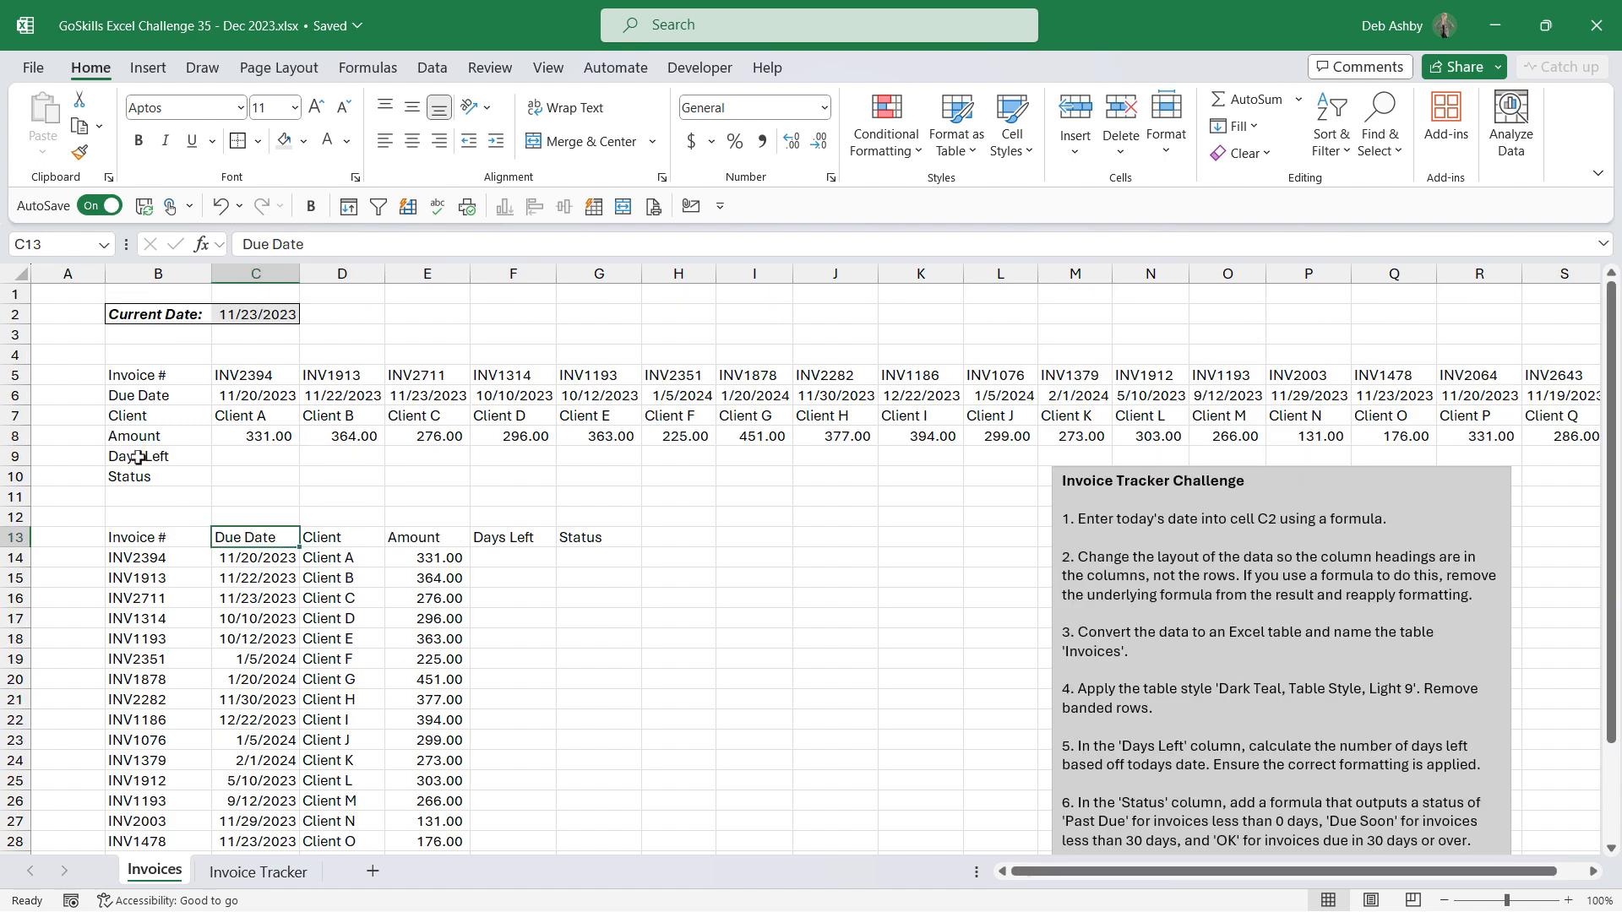
drag(30, 377, 15, 477)
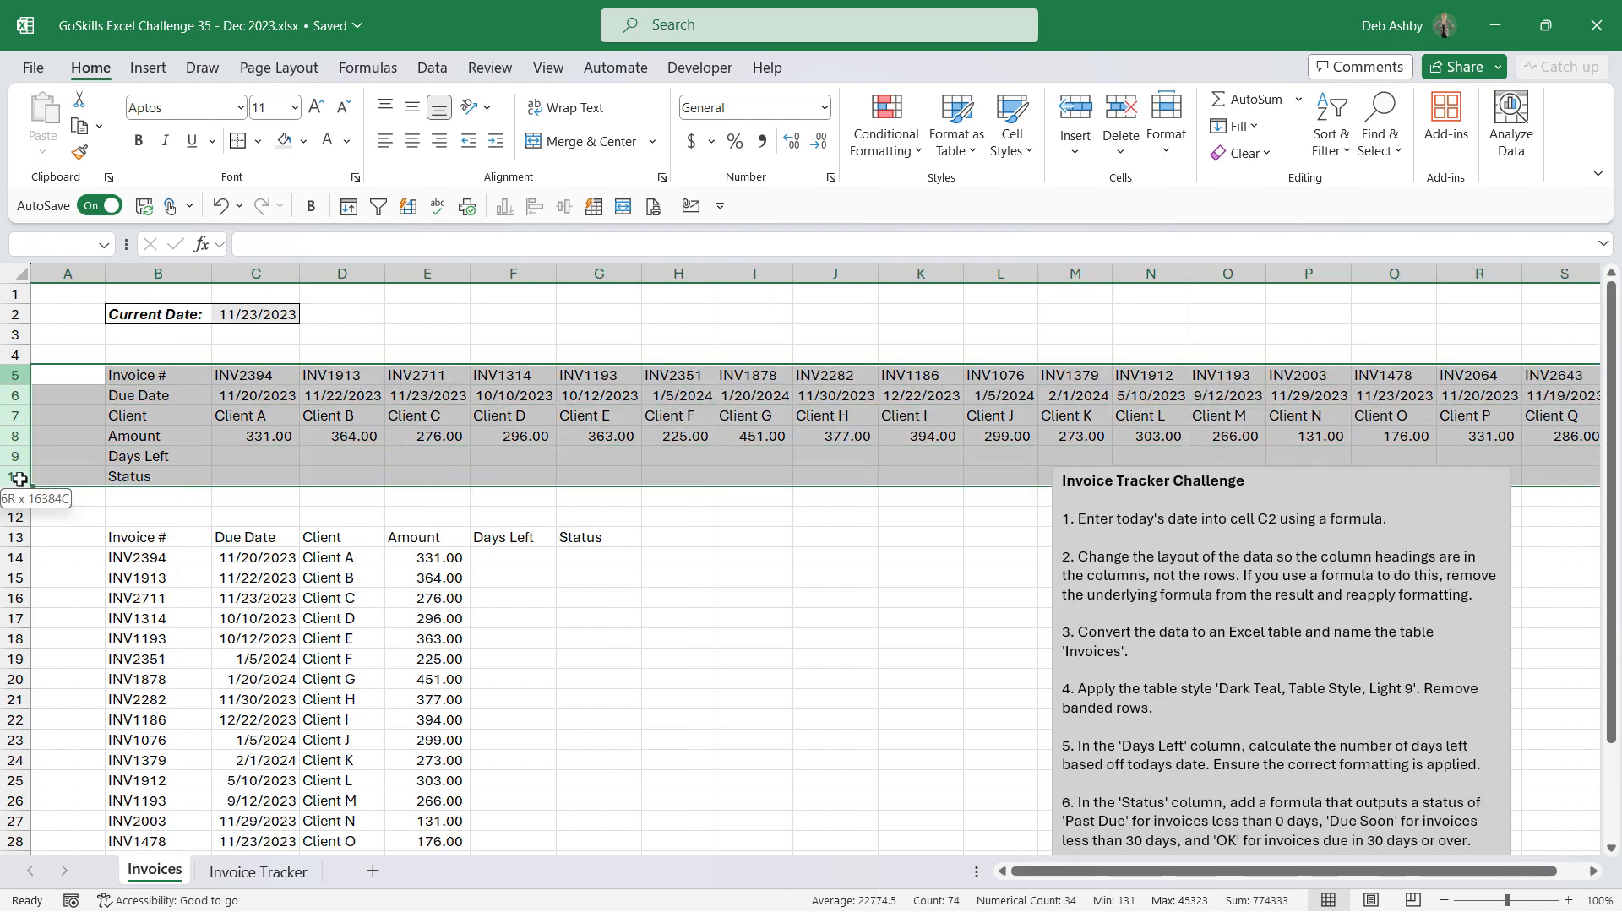
right_click(21, 433)
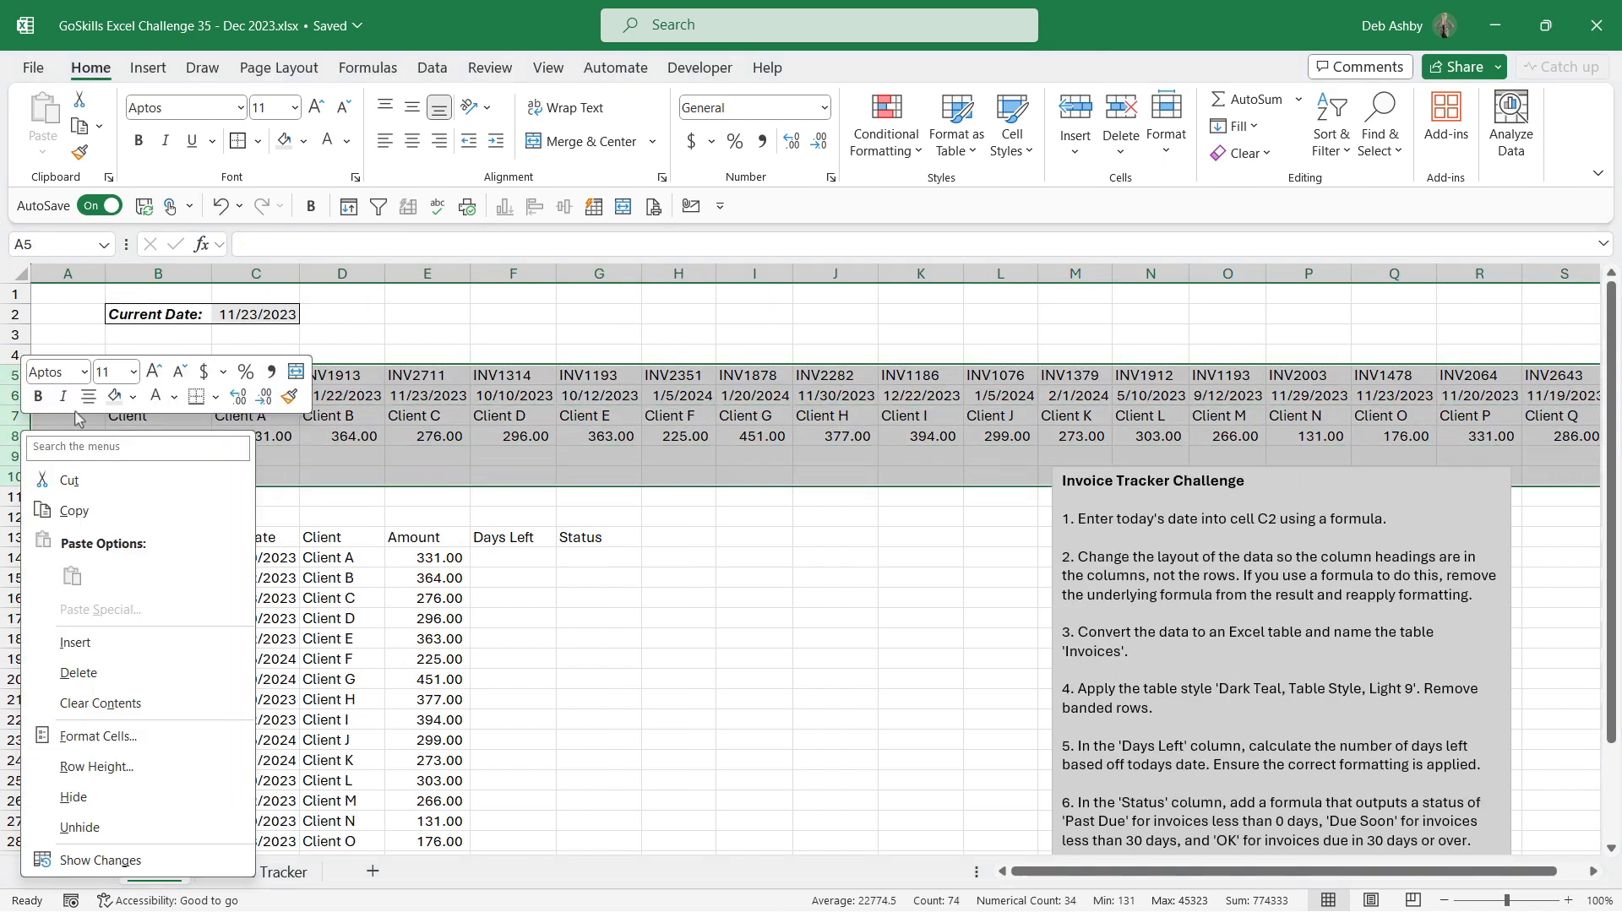
click(85, 797)
click(304, 461)
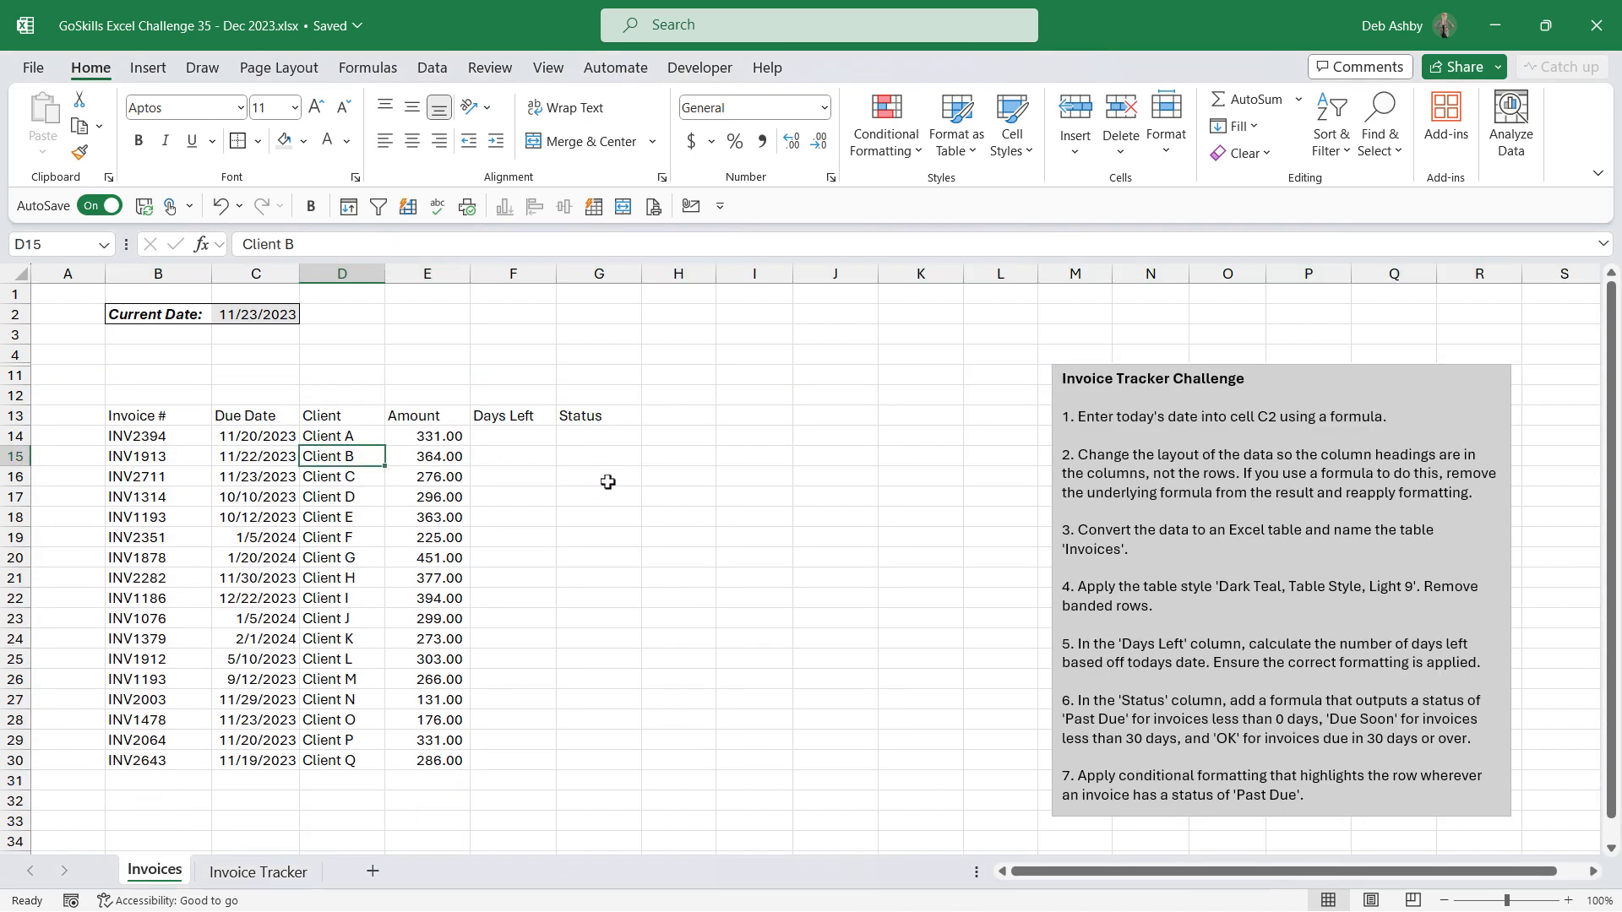
Step: Convert the range B13:G30 into an Excel table with headers
click(255, 558)
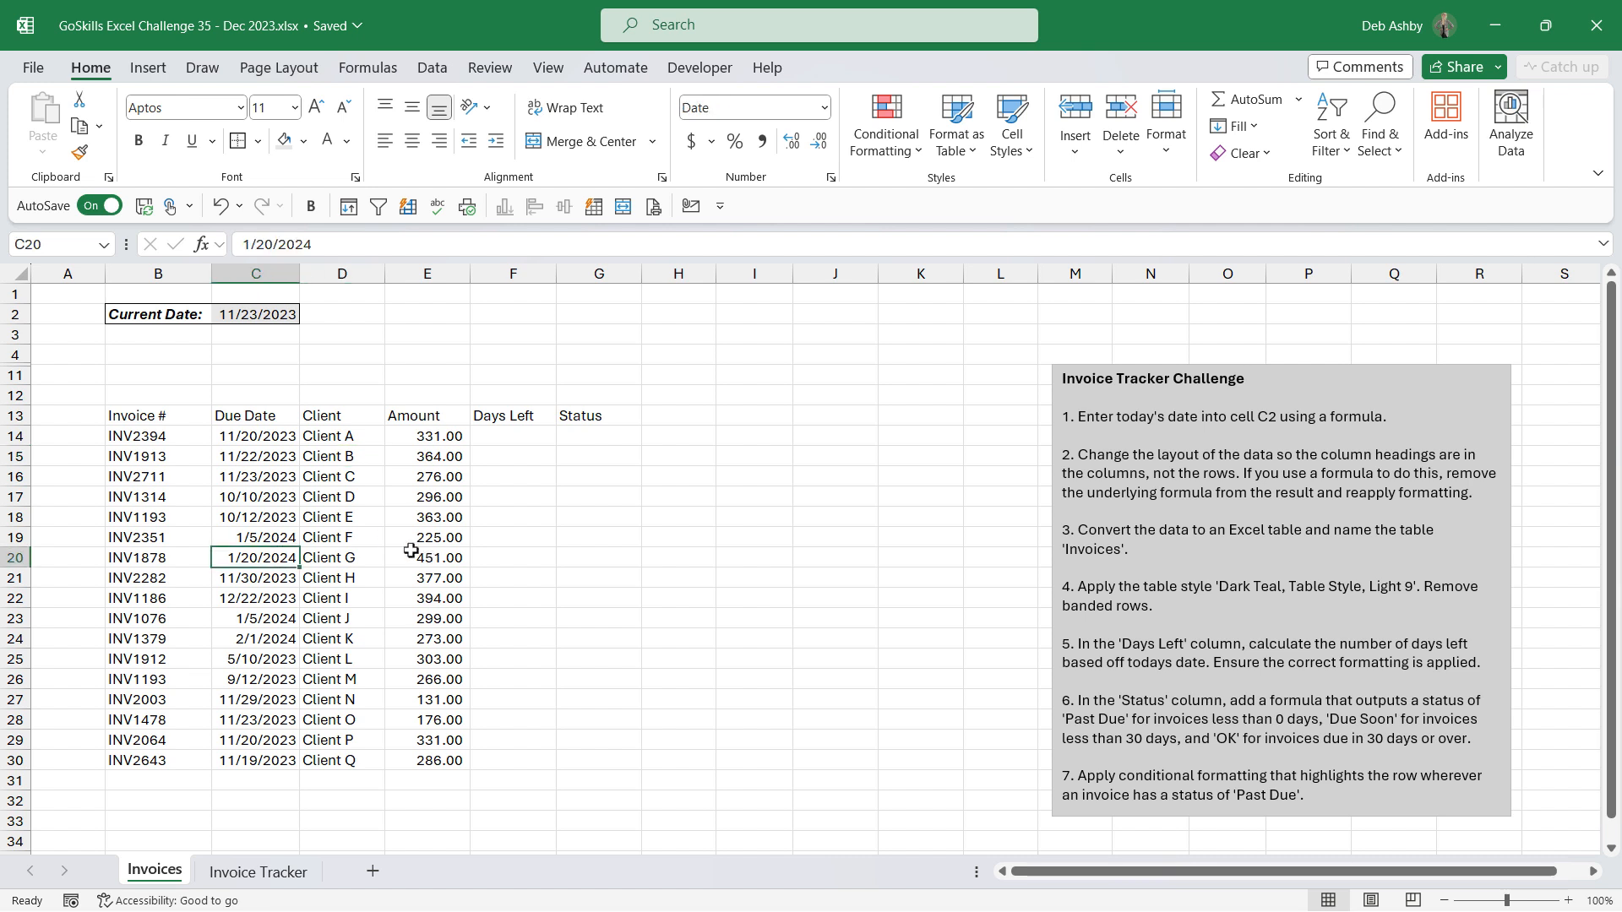
click(345, 533)
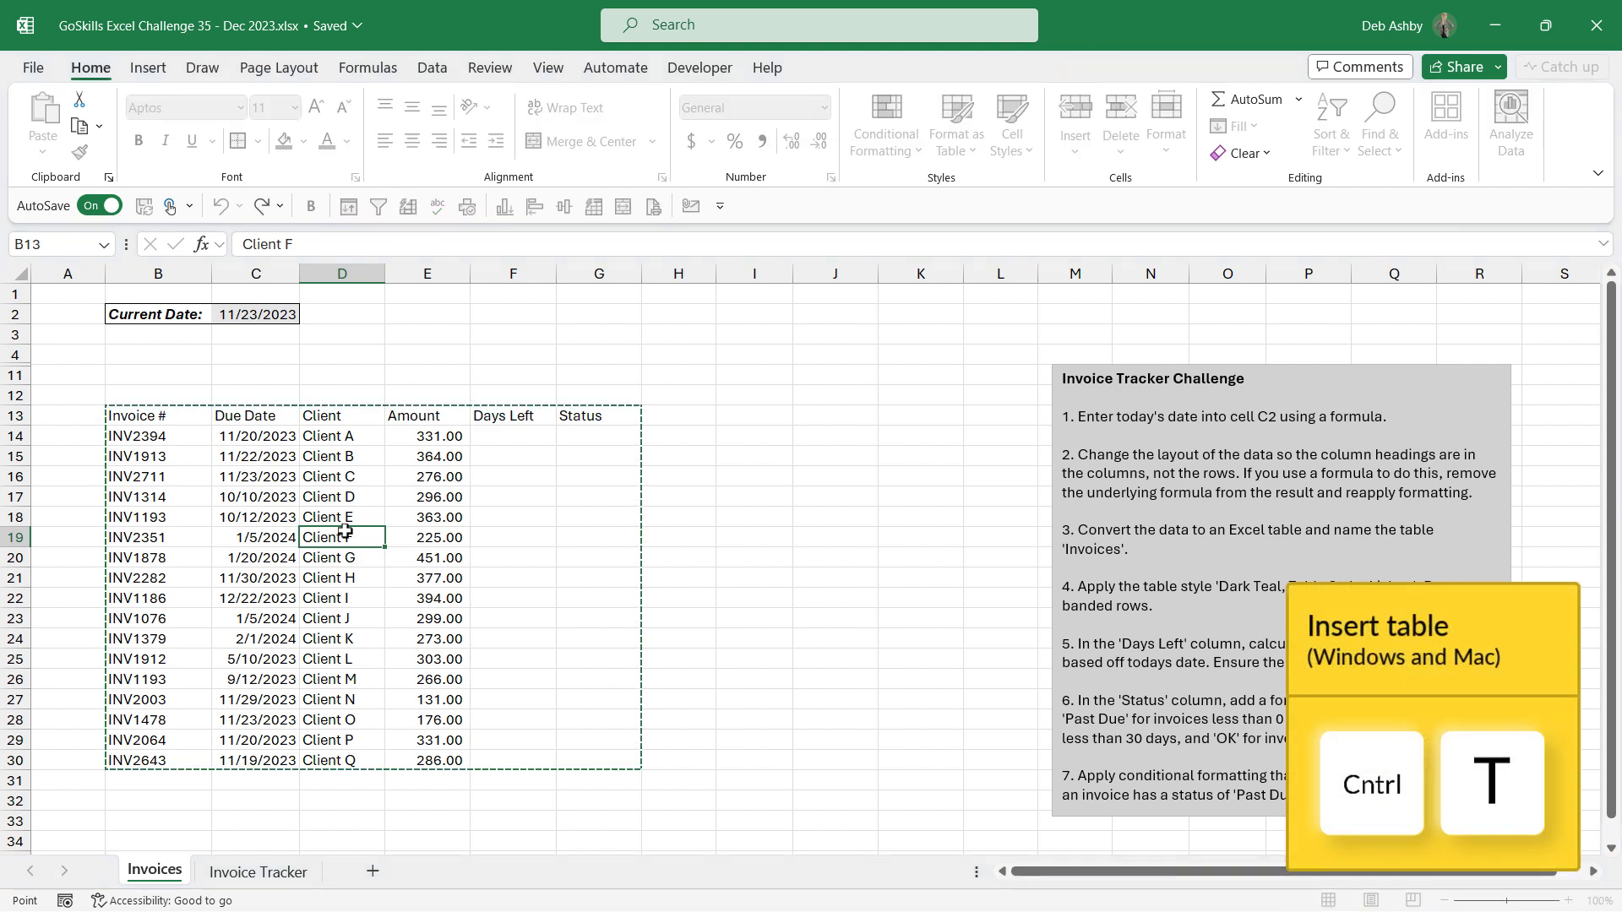
key(ctrl+t)
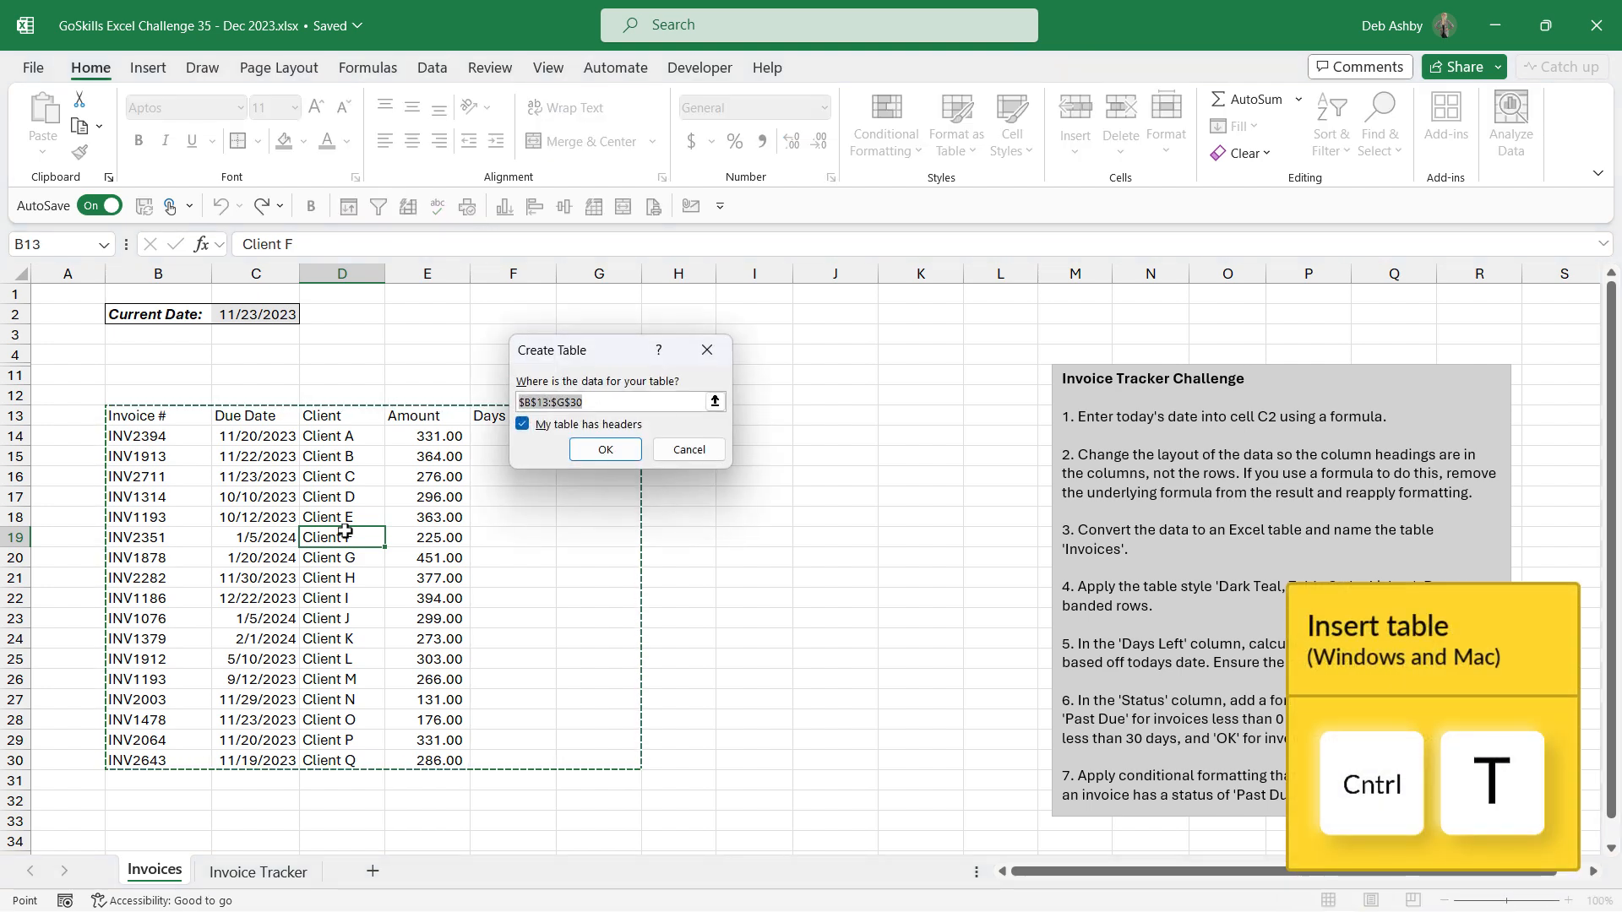
click(606, 450)
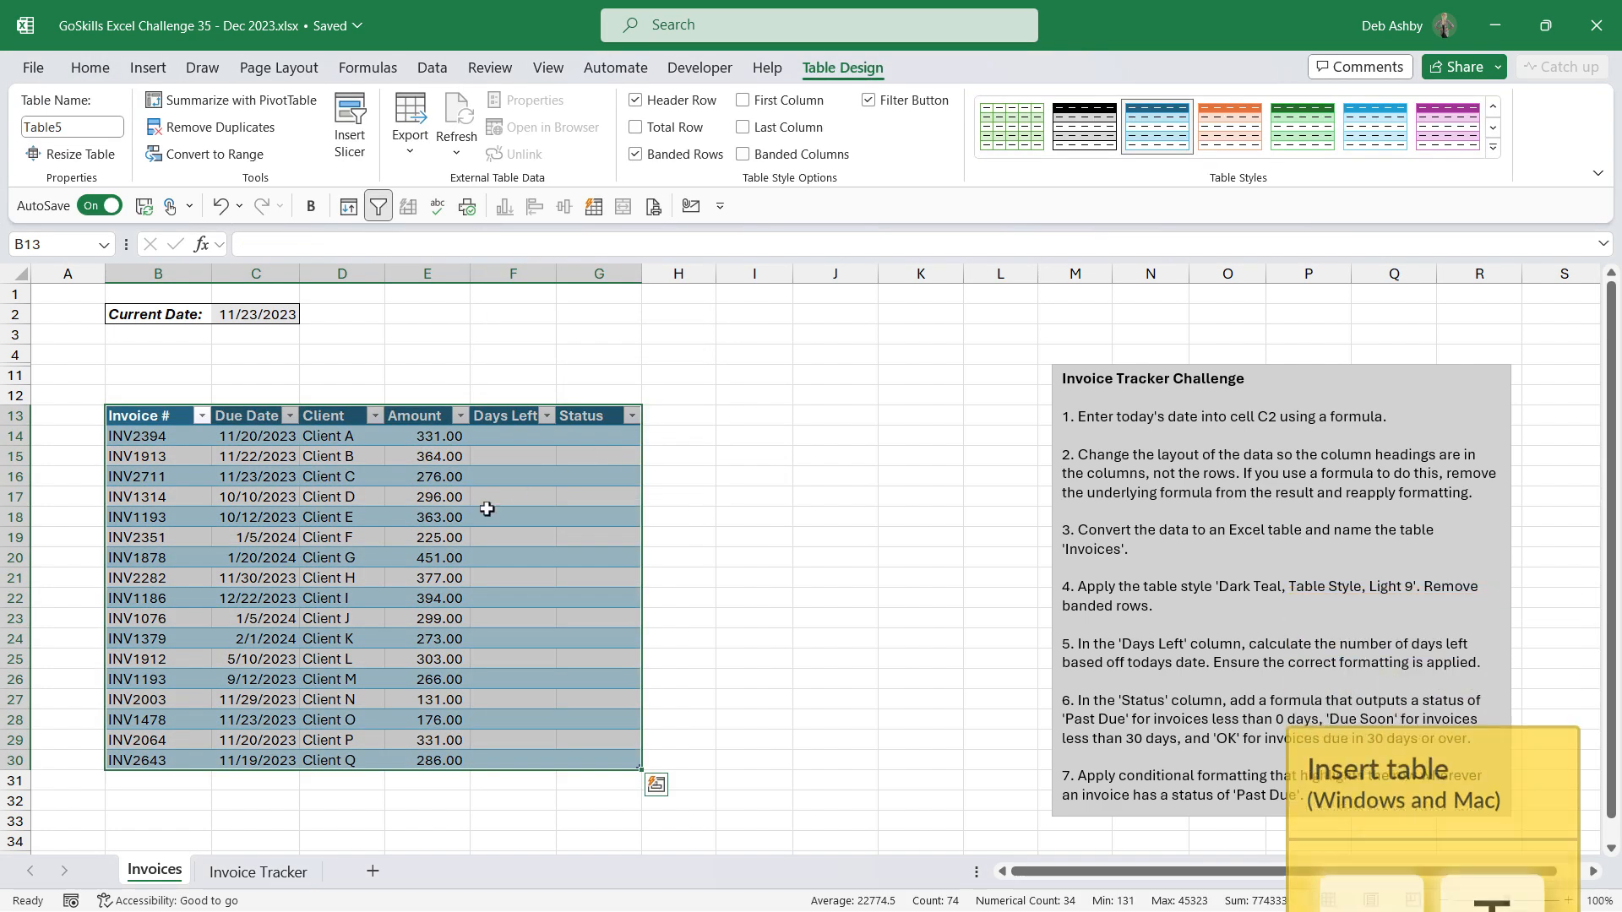
key(Right)
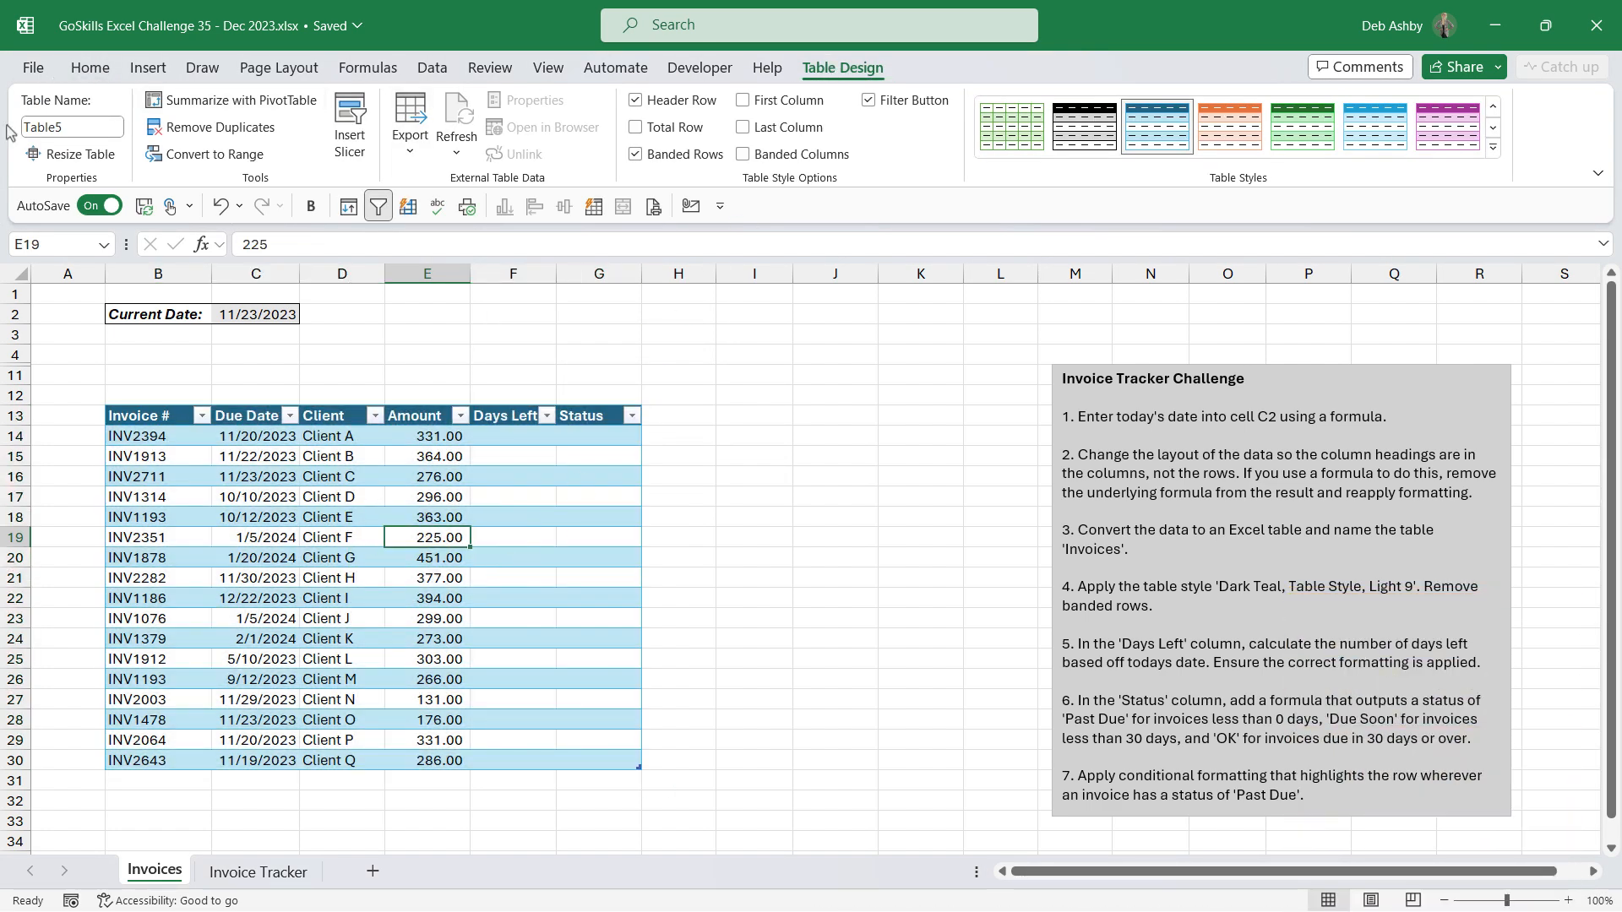
Step: Rename the table as Invoices
click(74, 130)
key(BackSpace)
text(Invoices)
key(Return)
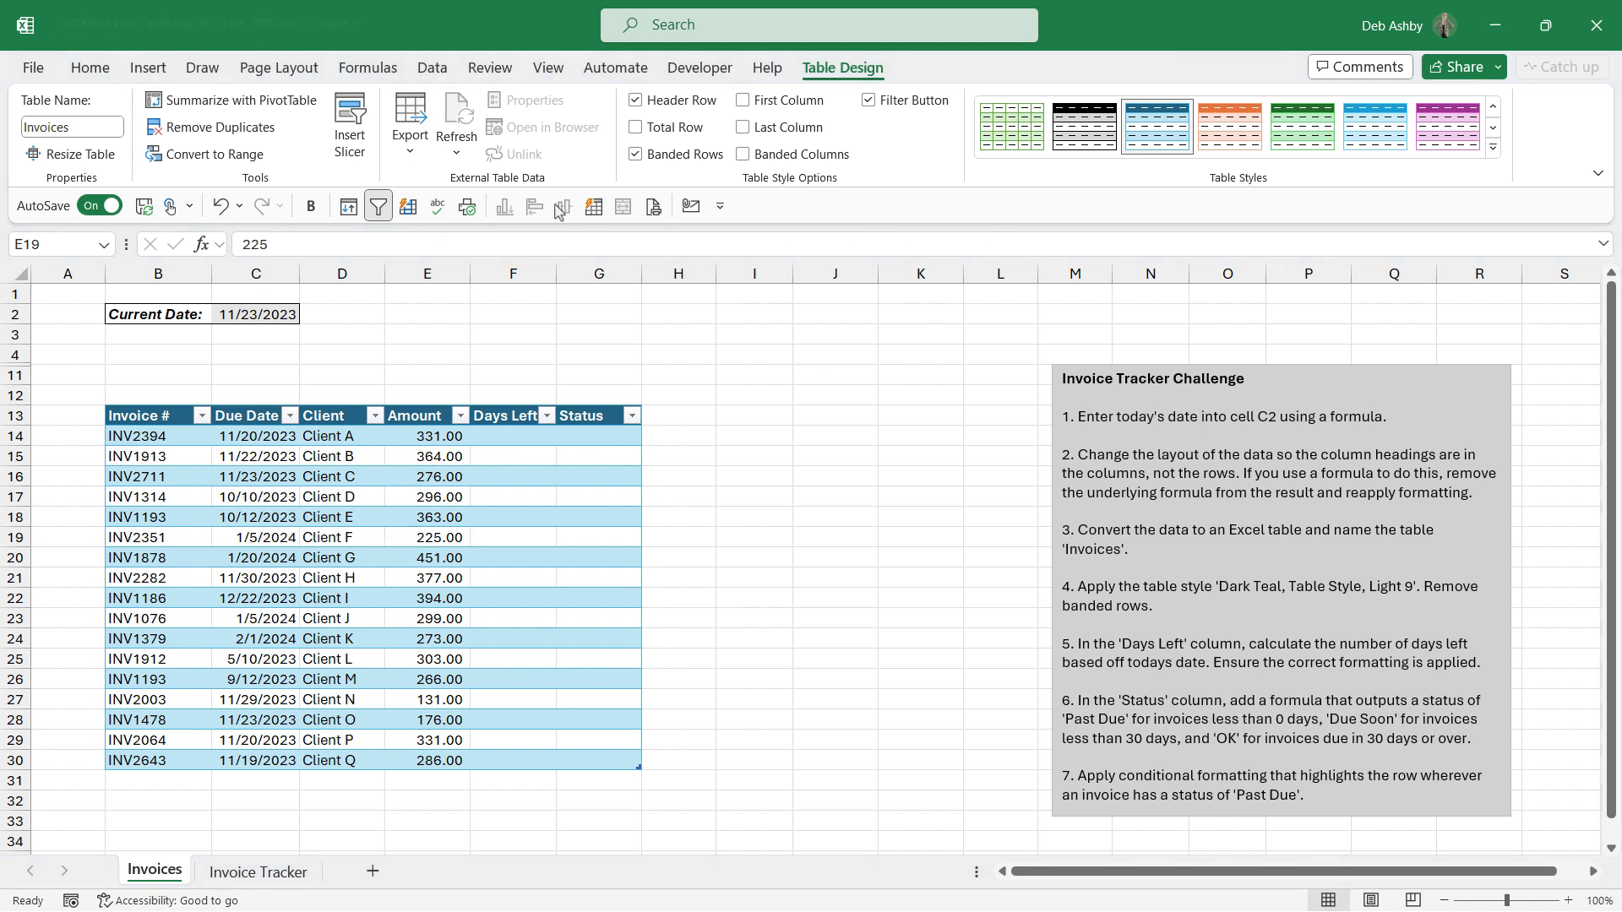
Step: Apply the Dark Teal, Table Style Light 9 to the table and turn off banded rows
click(392, 476)
click(1493, 148)
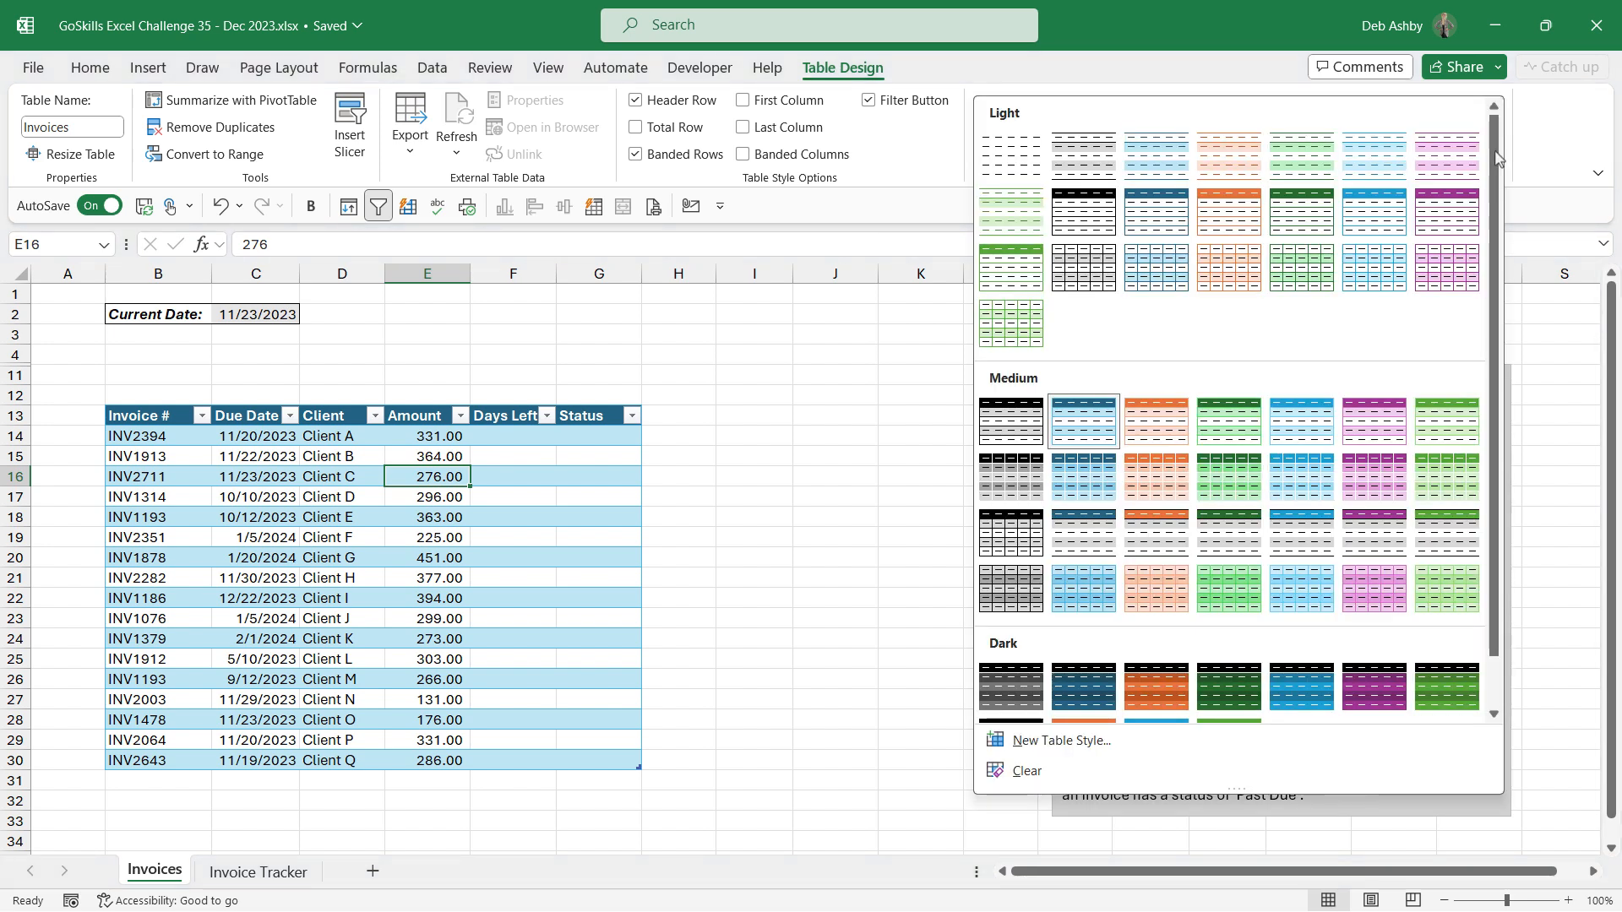
click(1156, 222)
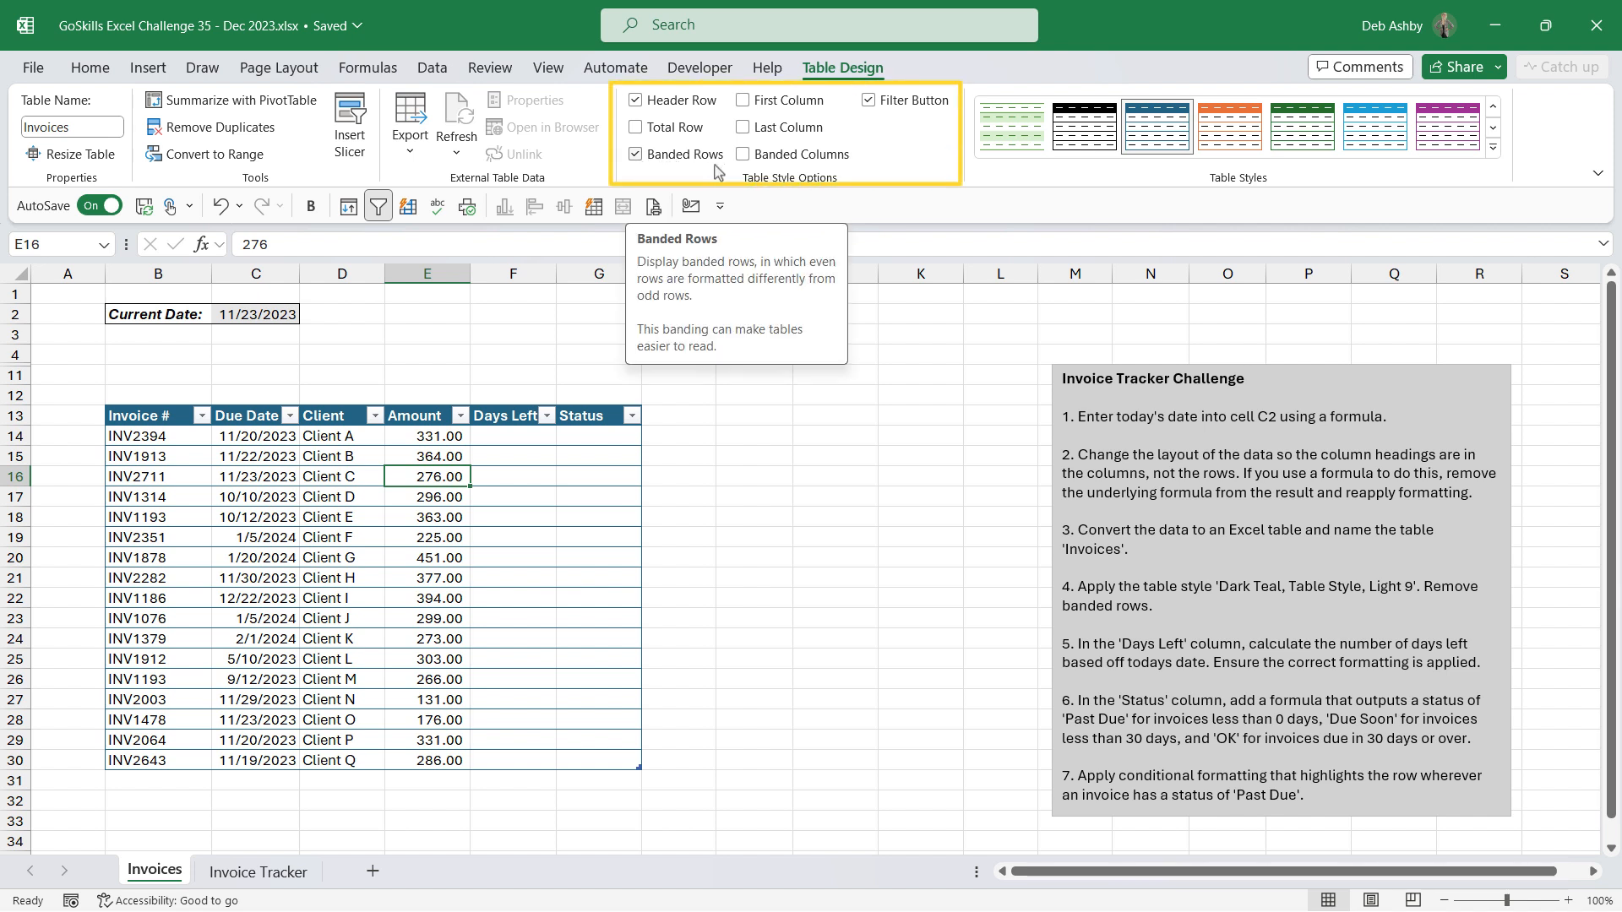
click(636, 156)
click(392, 578)
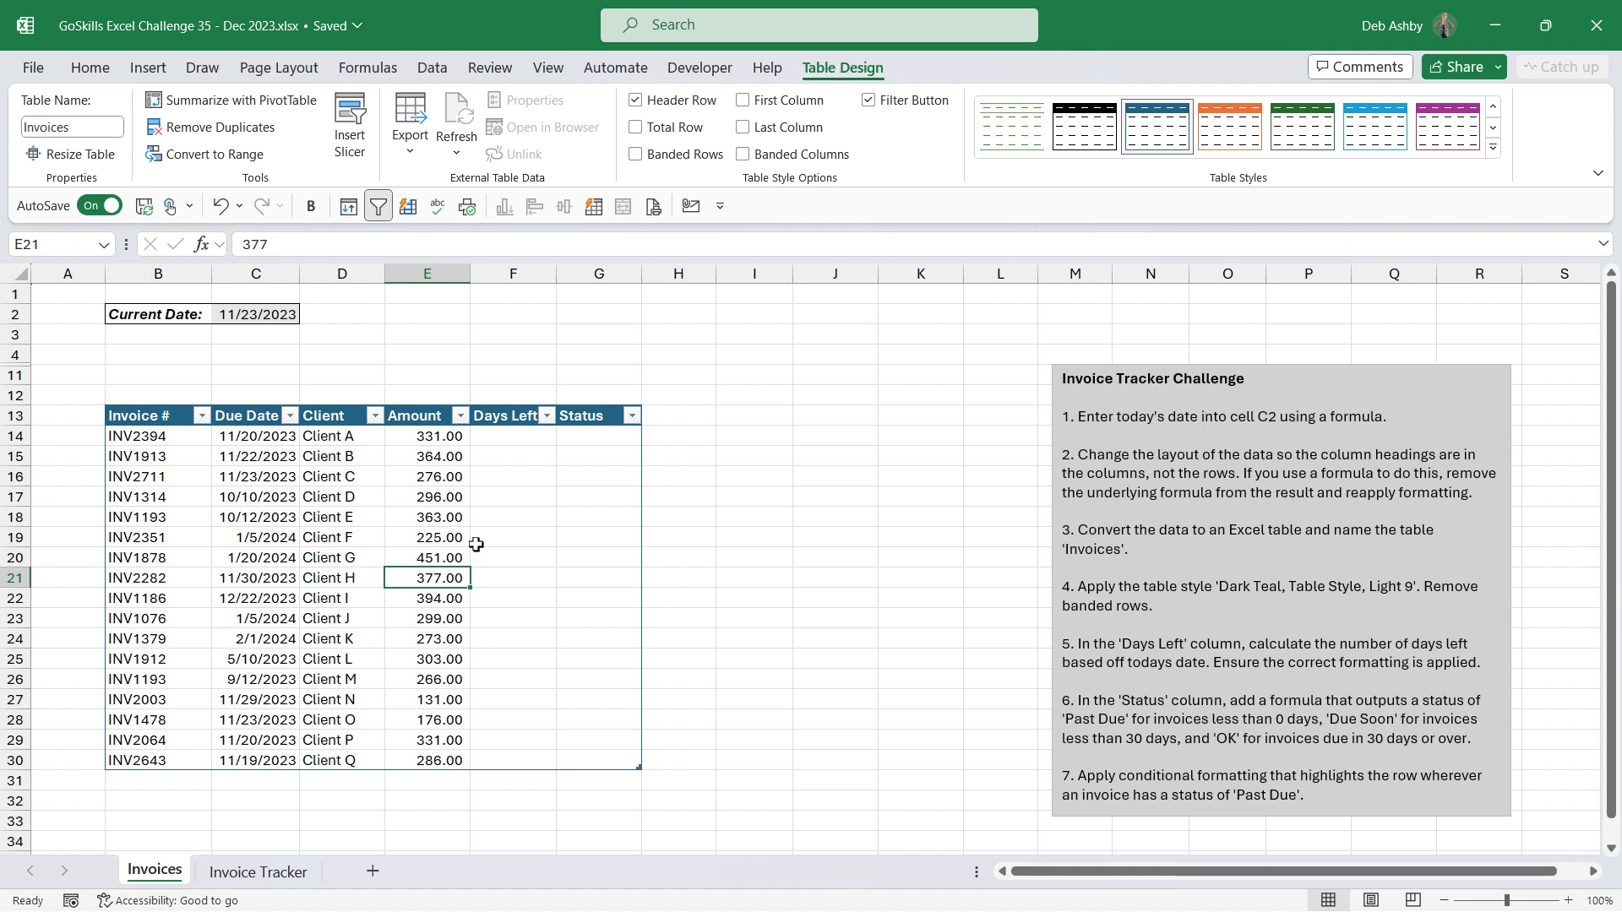
Step: Enter a Days Left formula in F14 subtracting the locked current date $C$2 from the due date, and fill it down the column
click(526, 437)
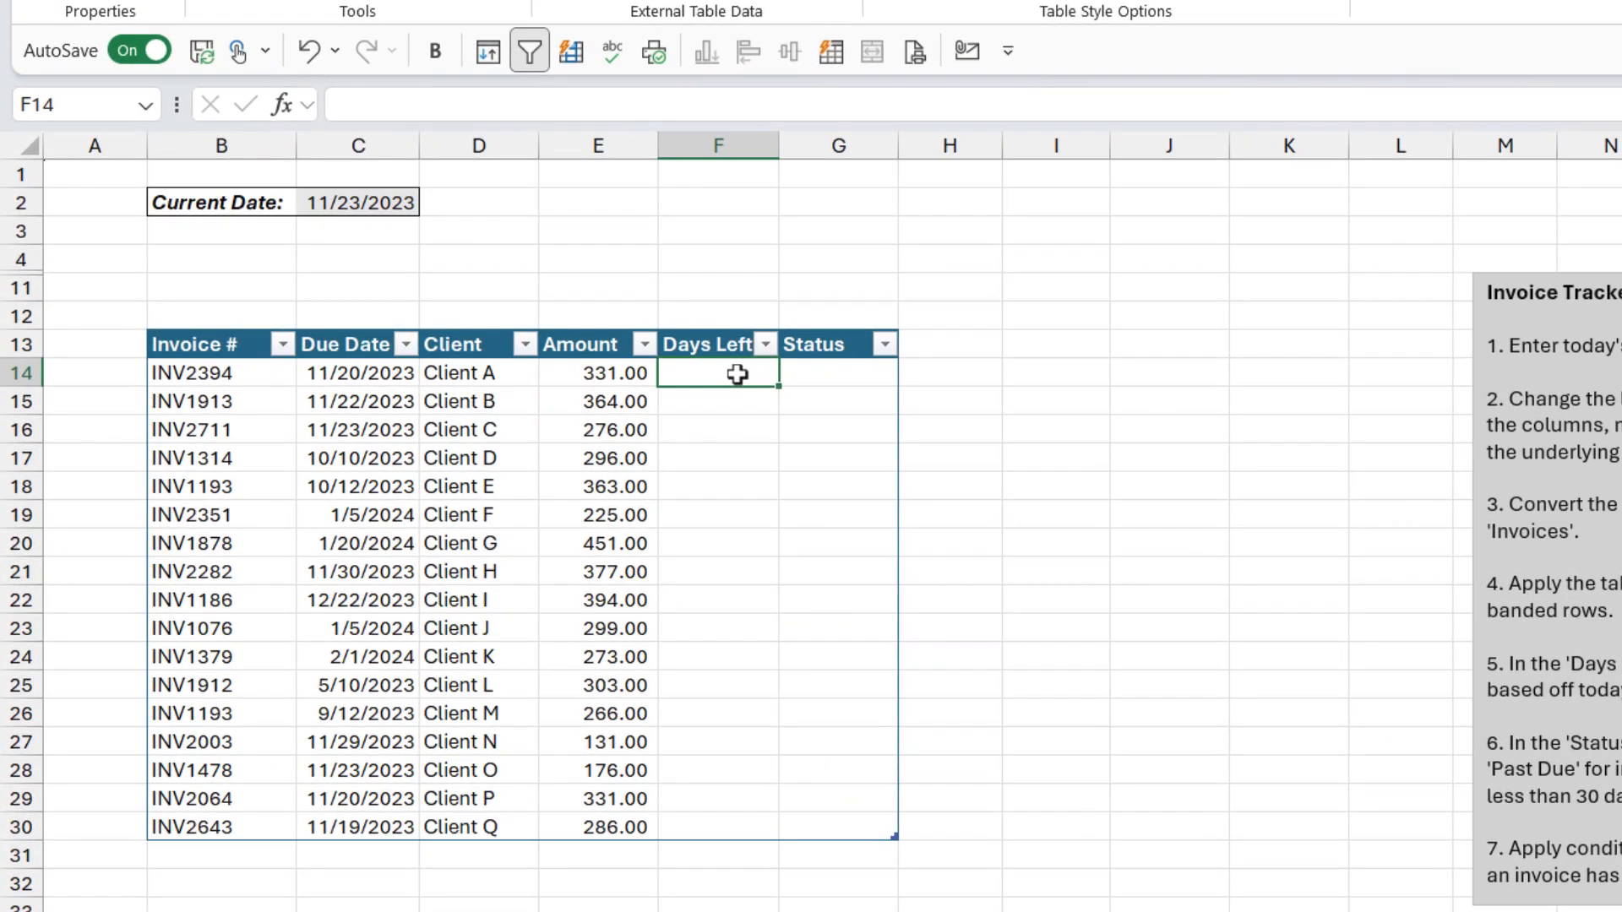
text(=)
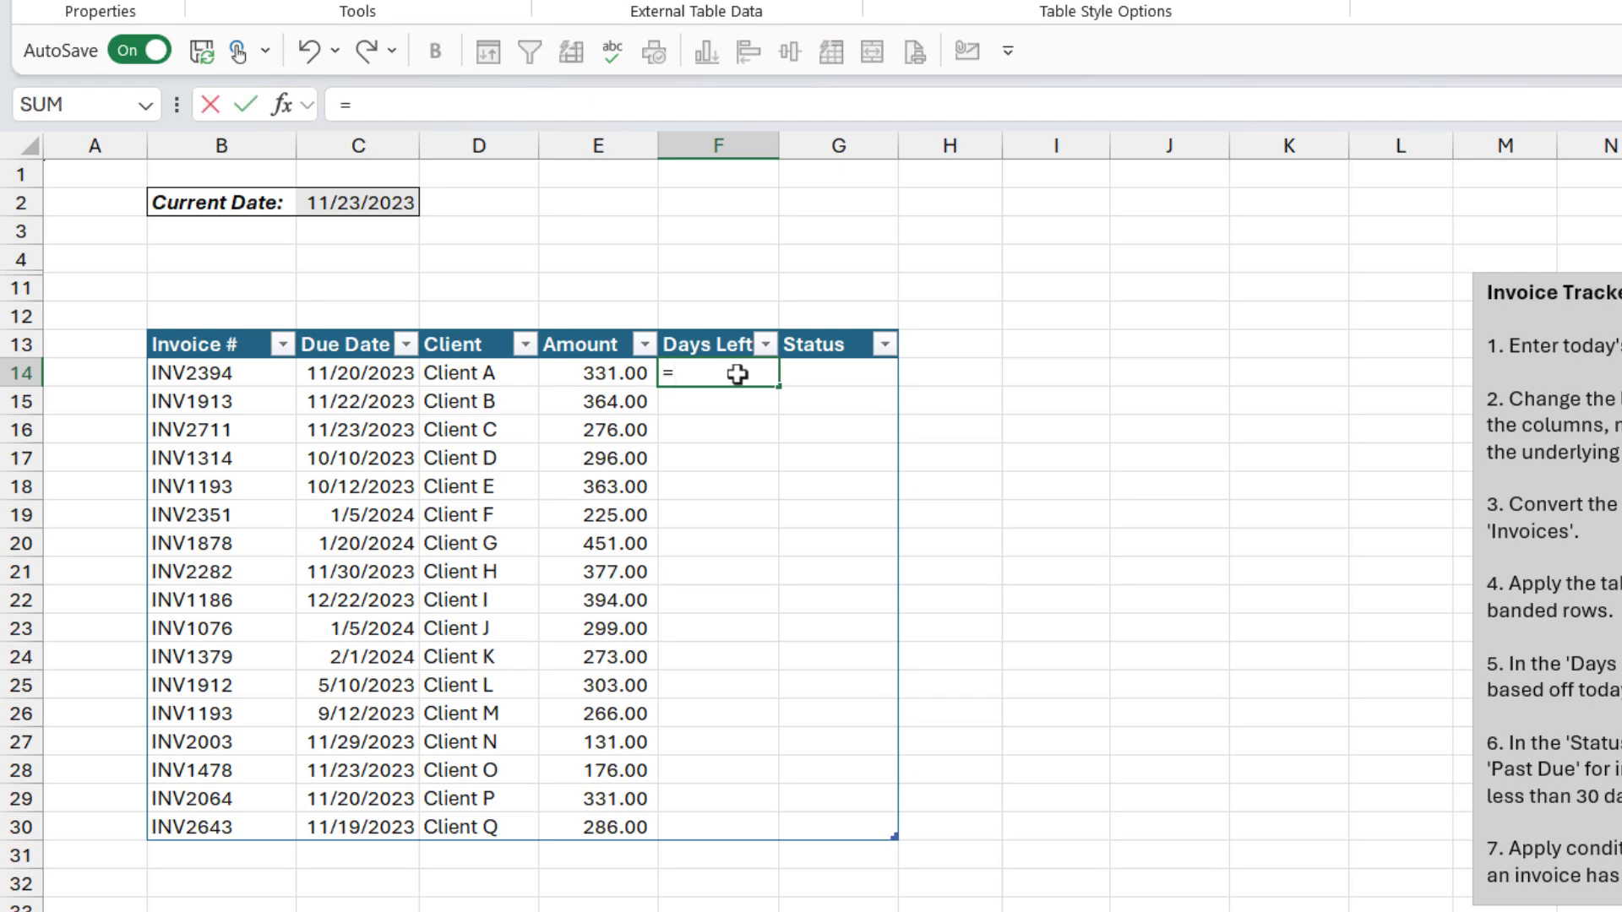
click(341, 376)
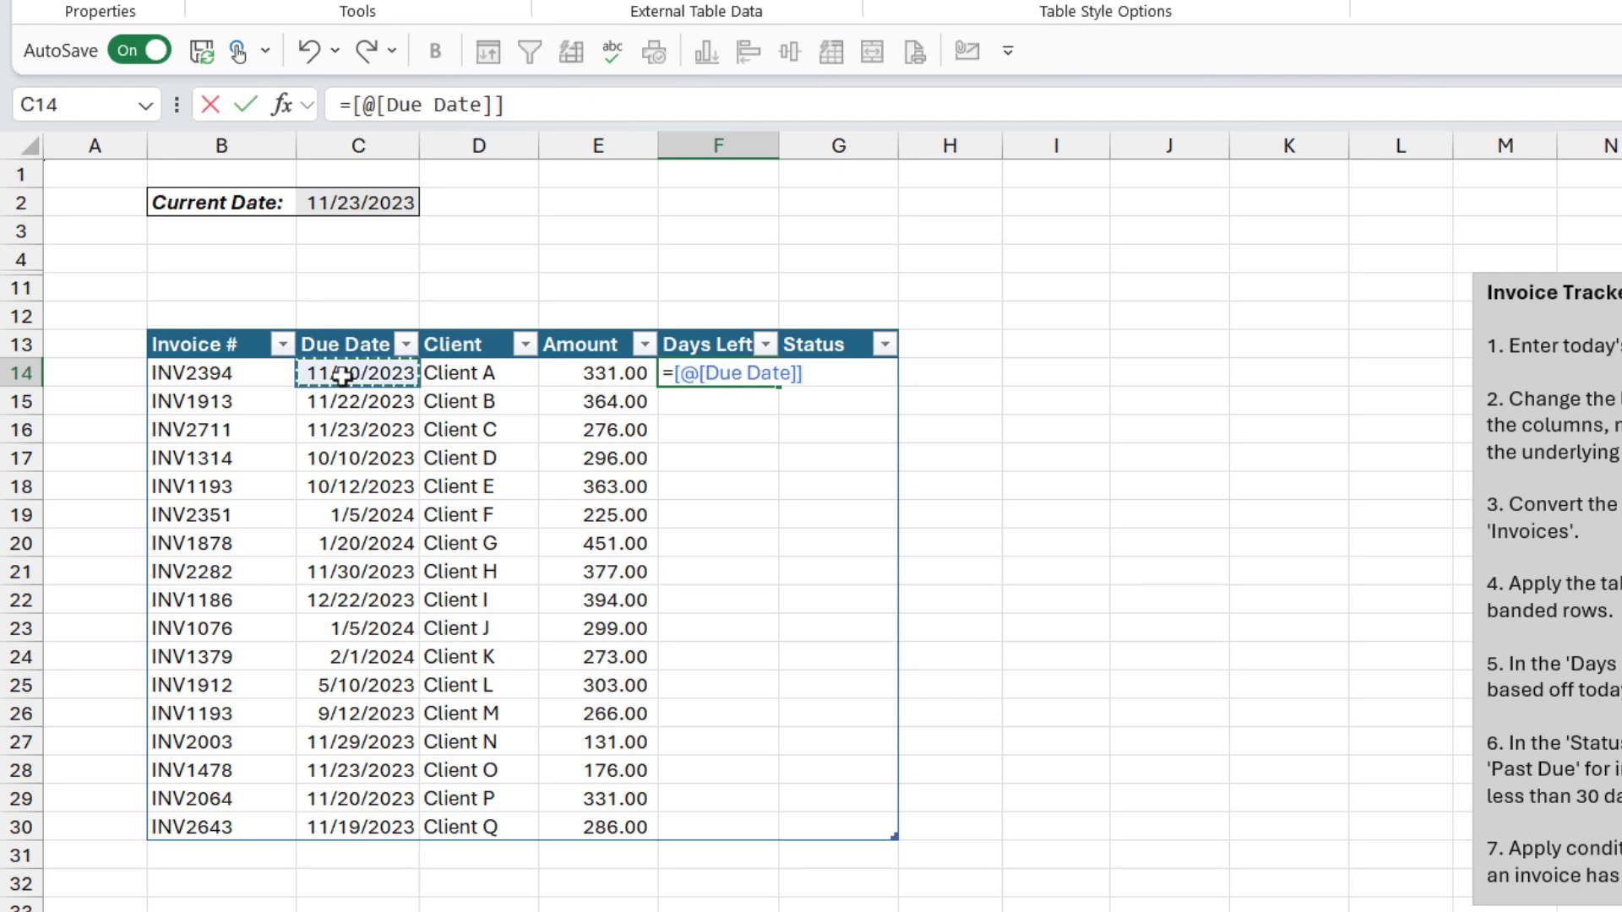
text(-)
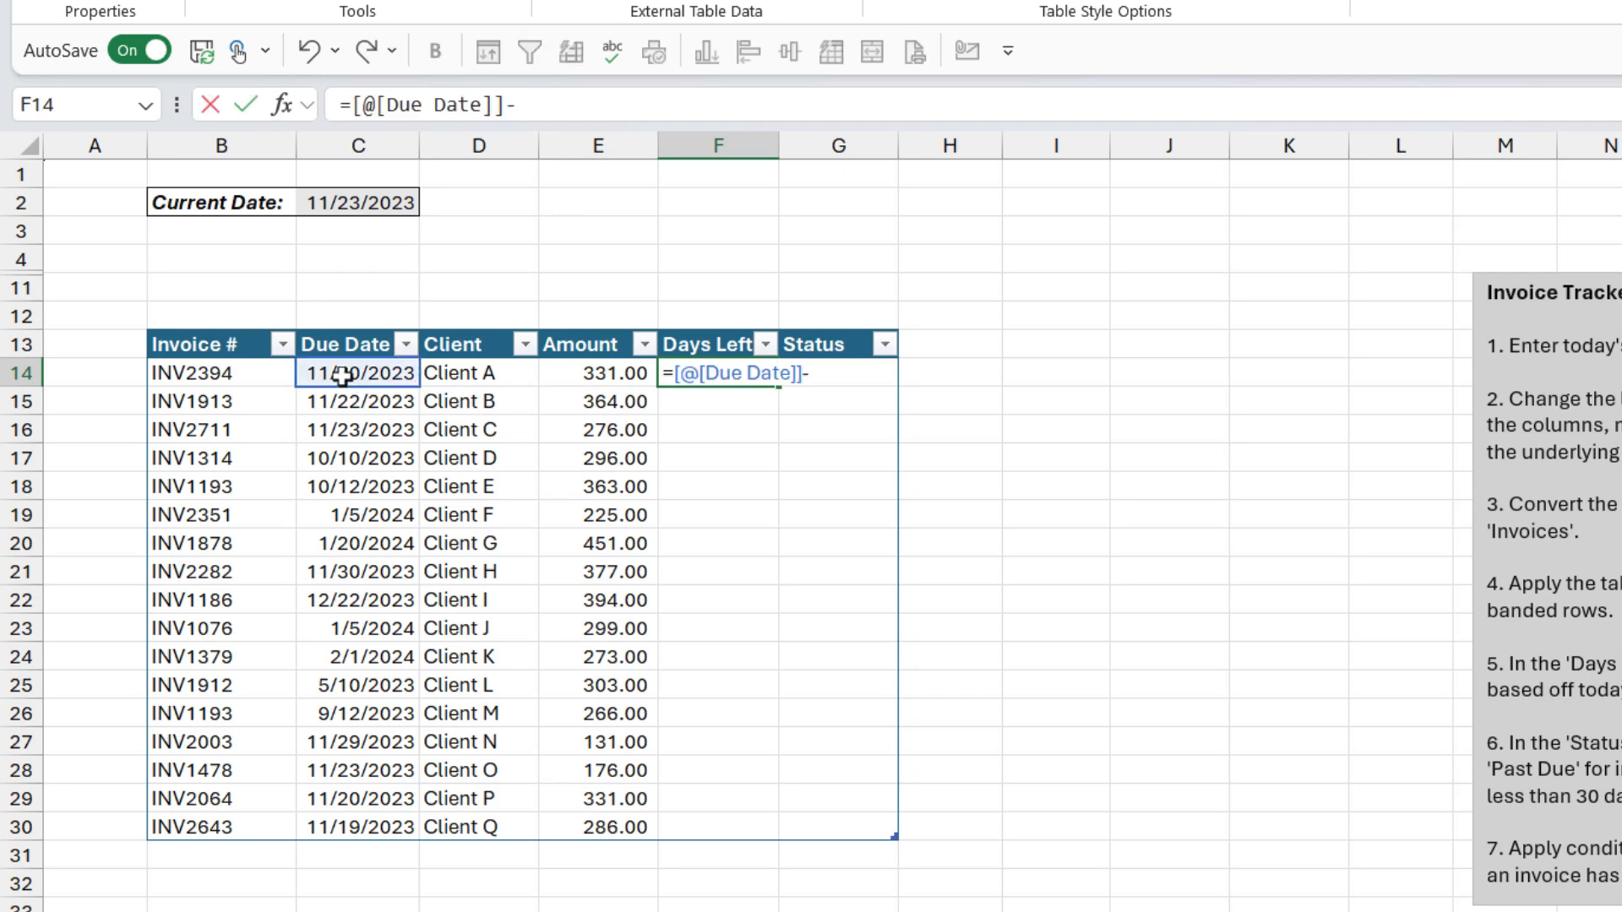
click(396, 200)
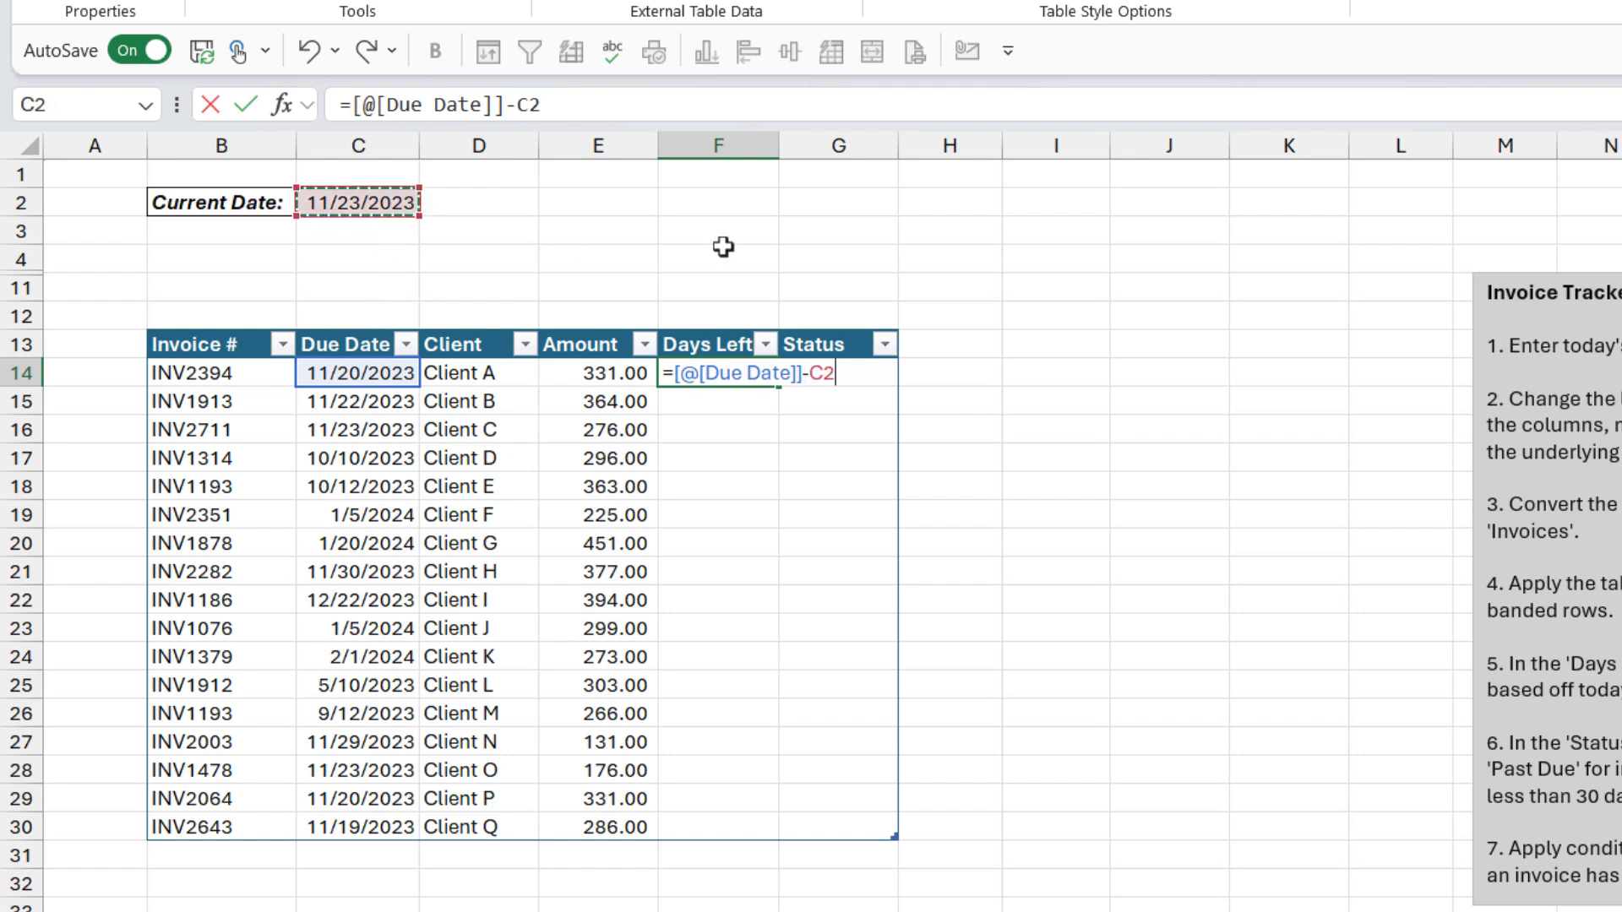
key(F4)
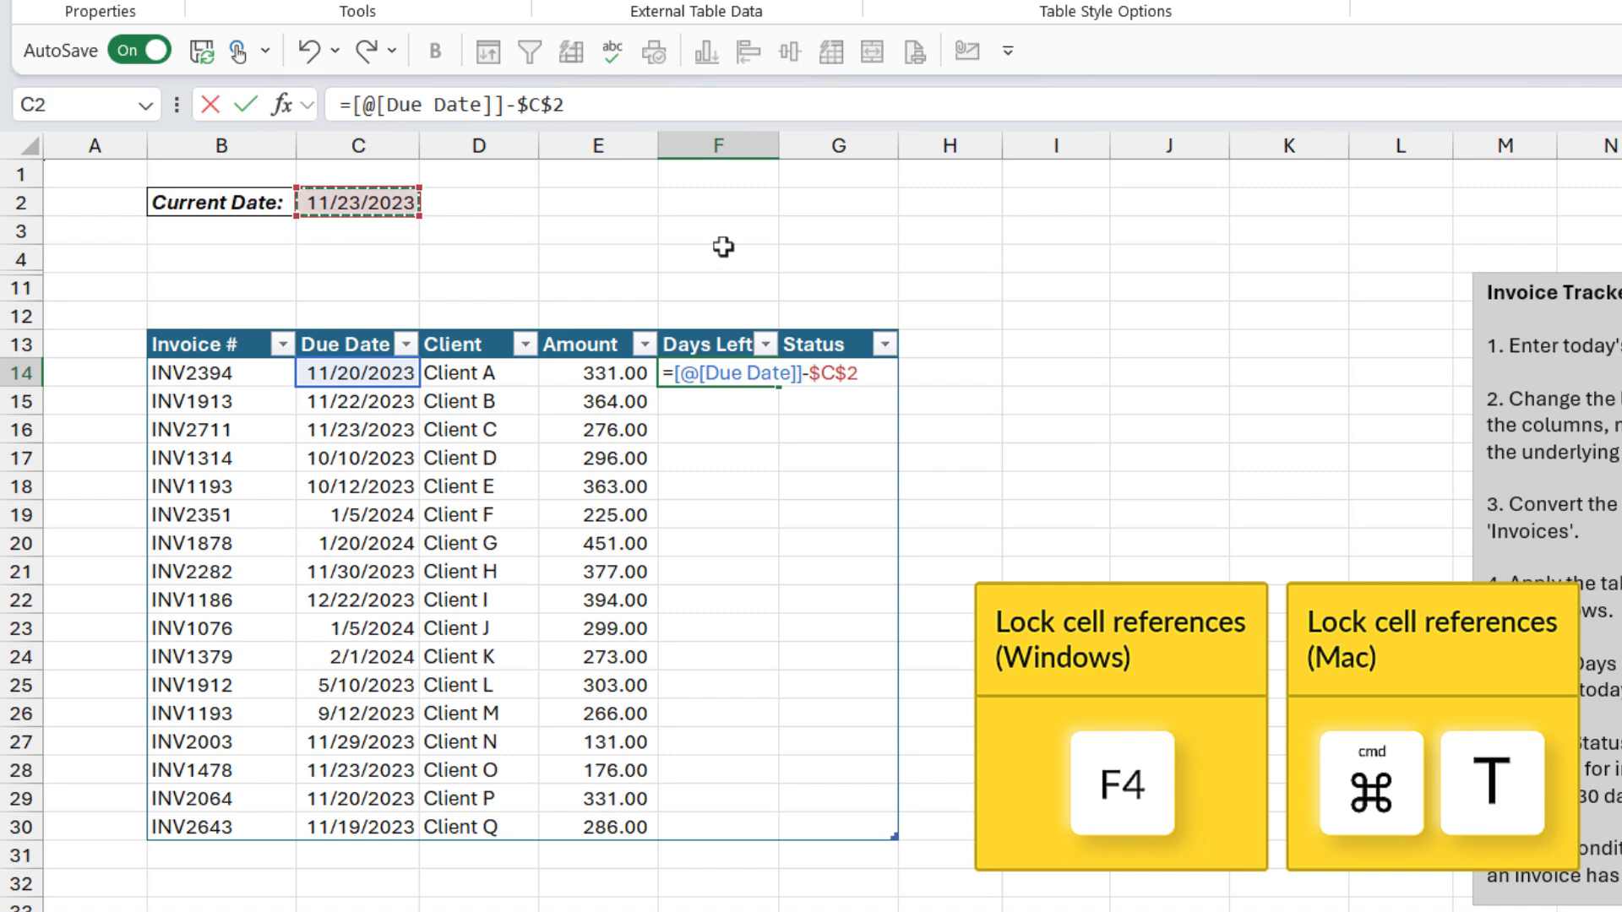
key(Return)
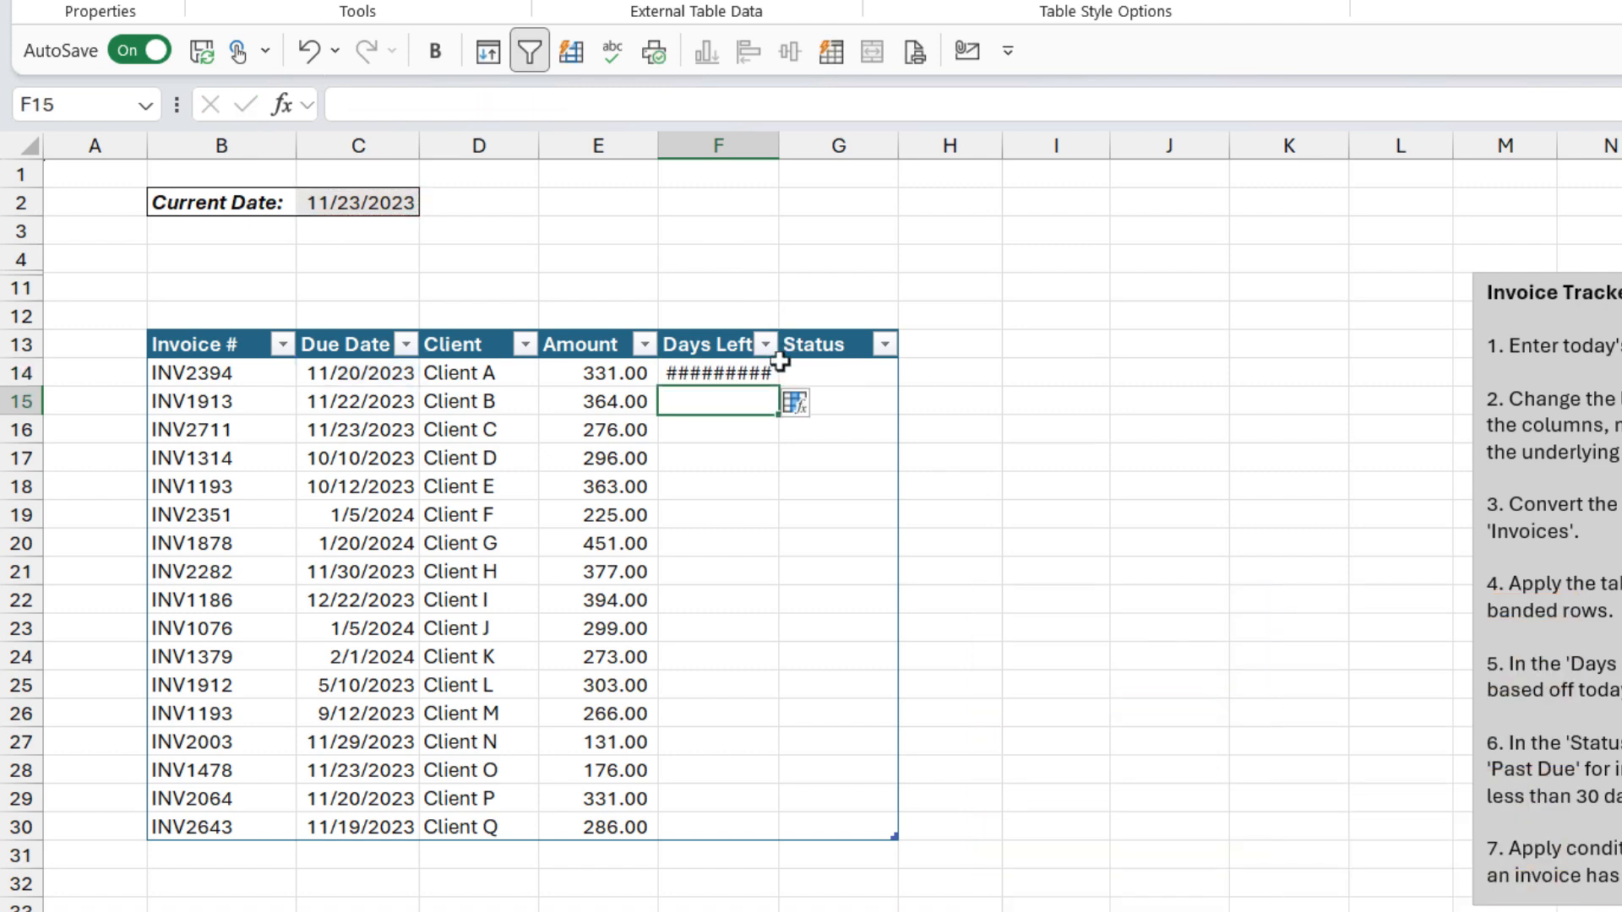
click(760, 376)
double_click(778, 387)
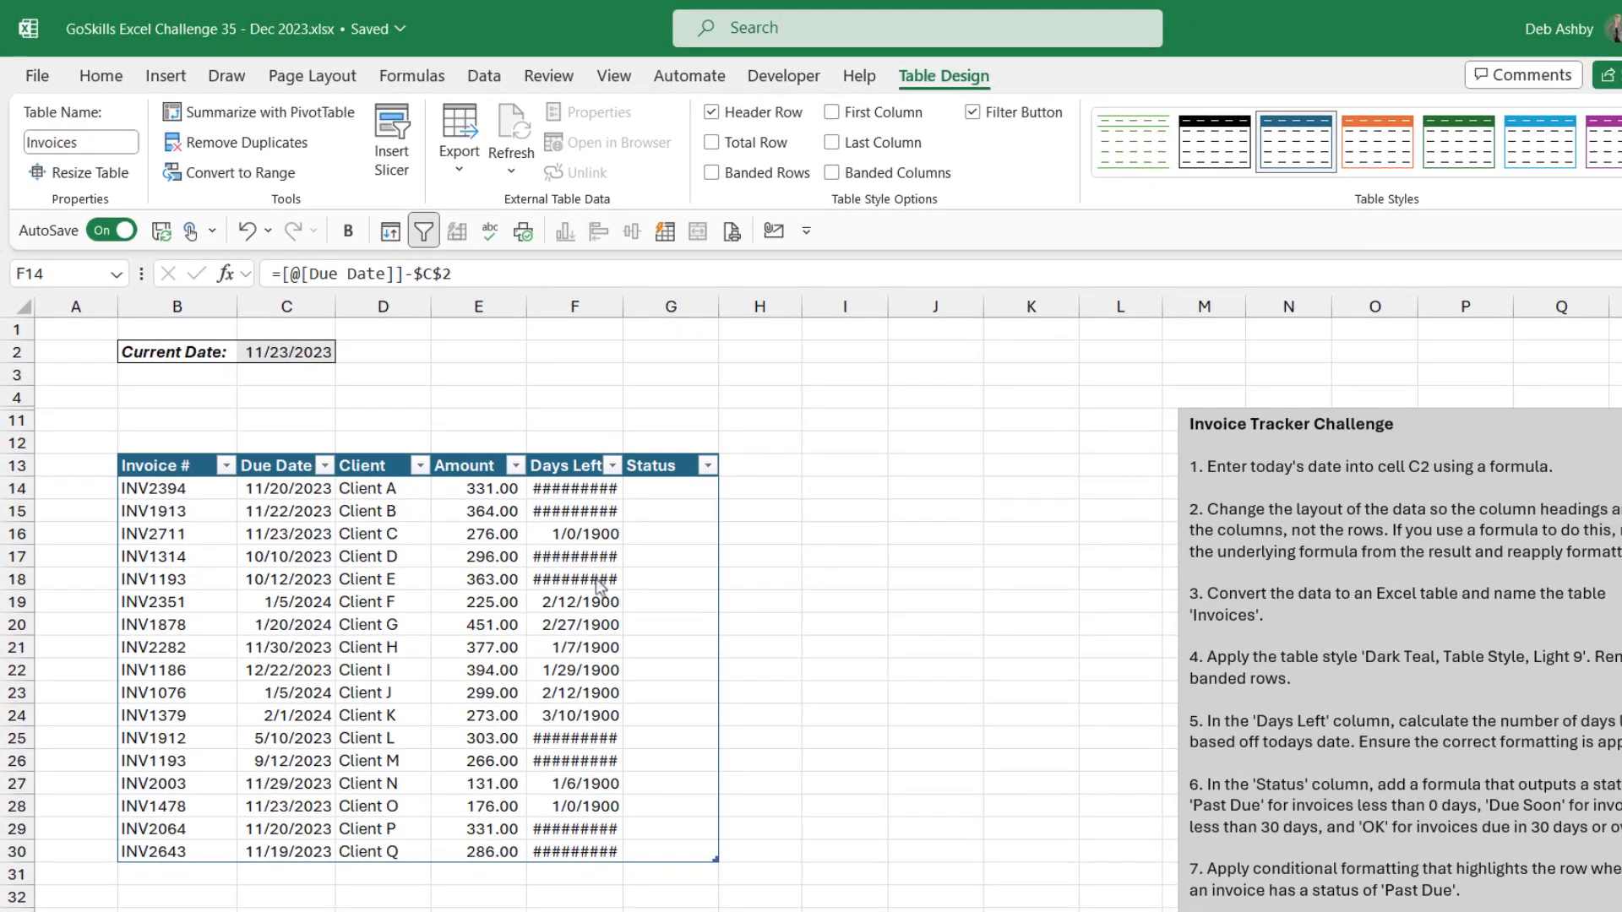
Step: Format the Days Left column F with the General number format
click(584, 302)
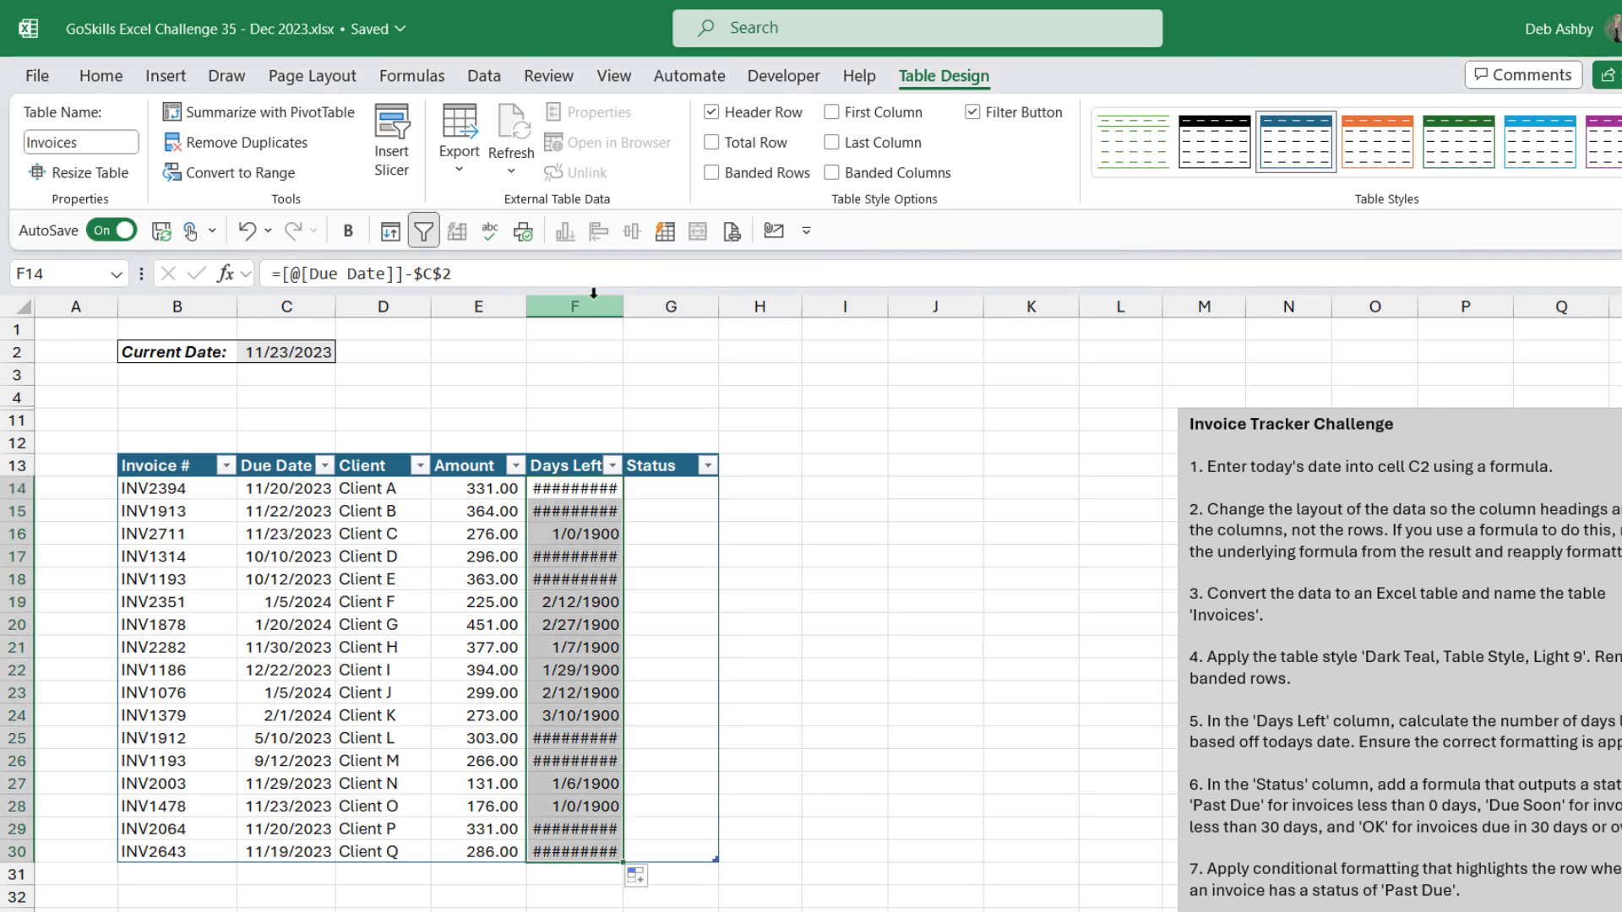
click(594, 292)
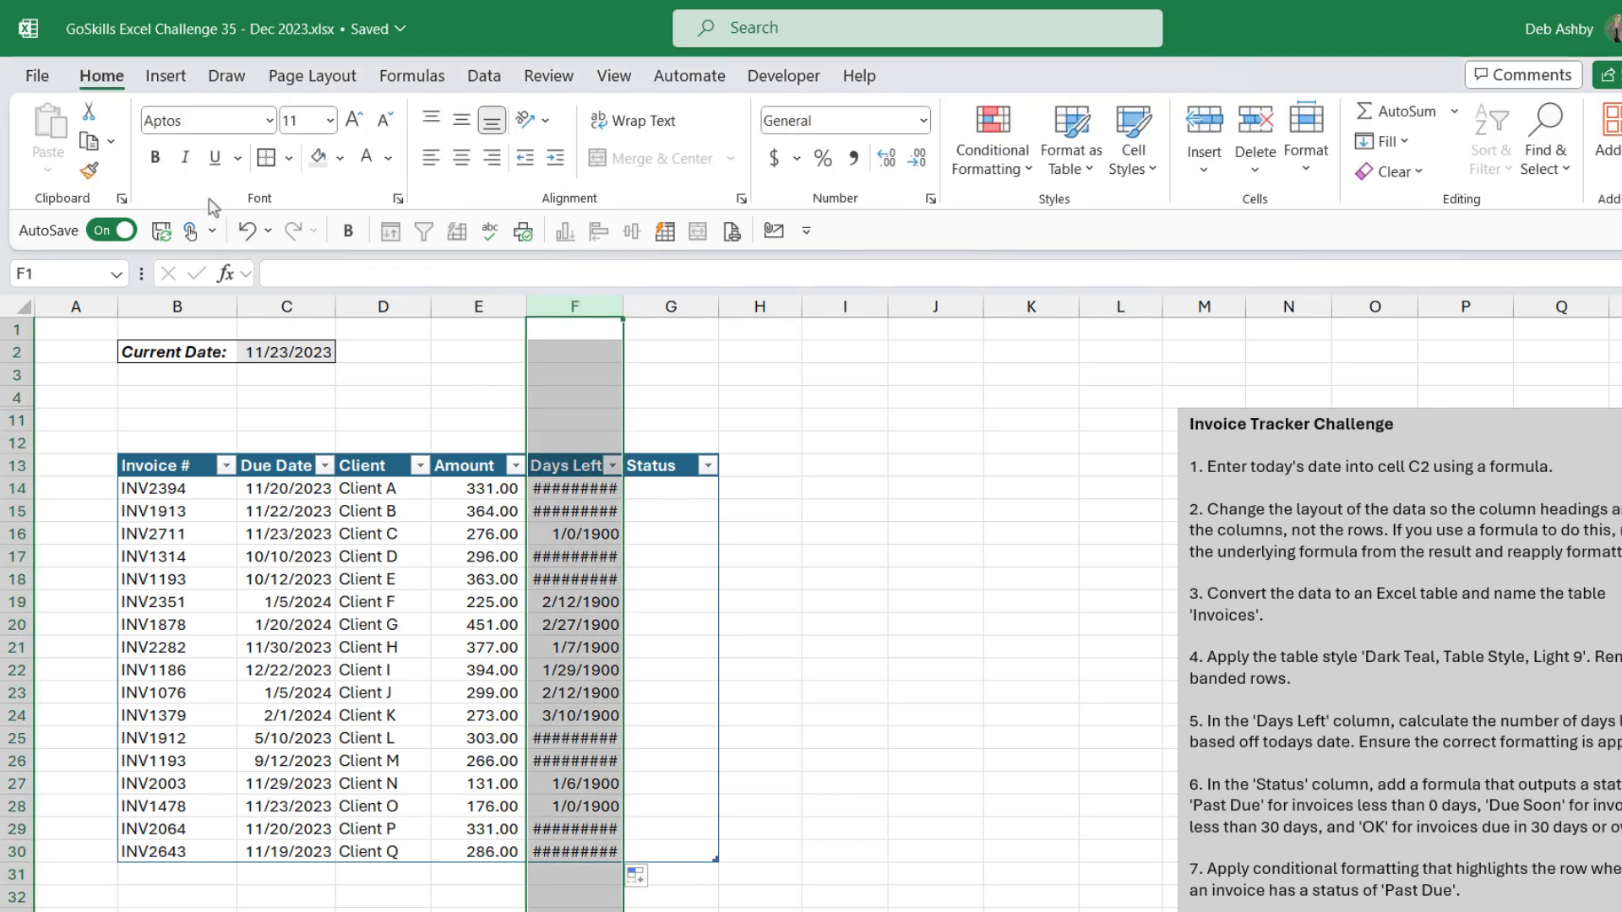
click(924, 121)
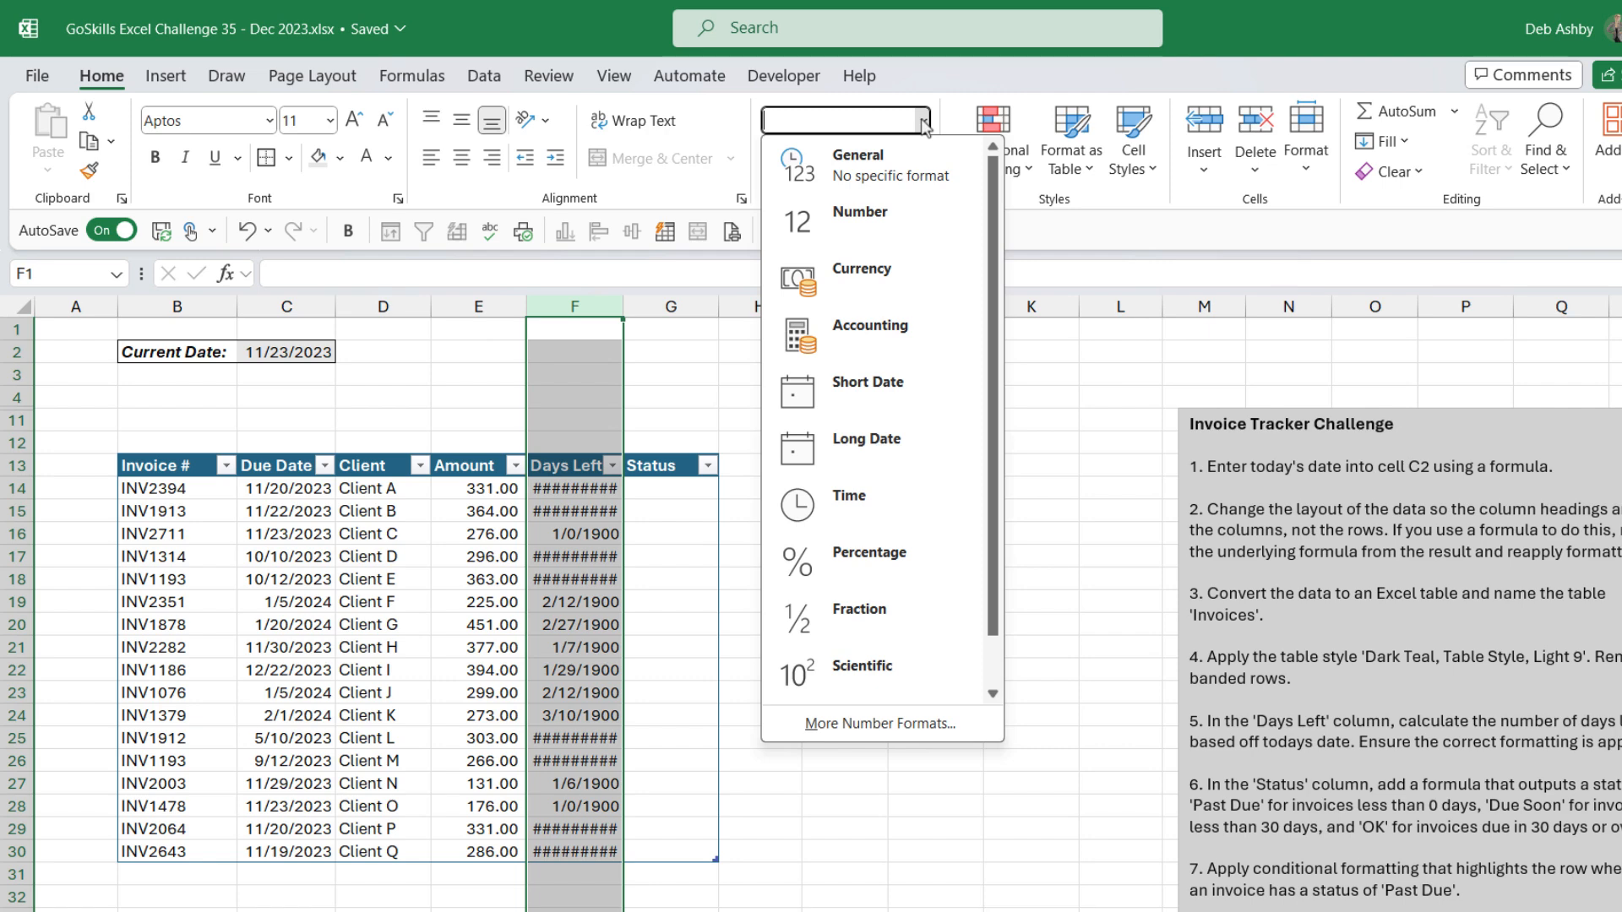
click(859, 176)
click(671, 533)
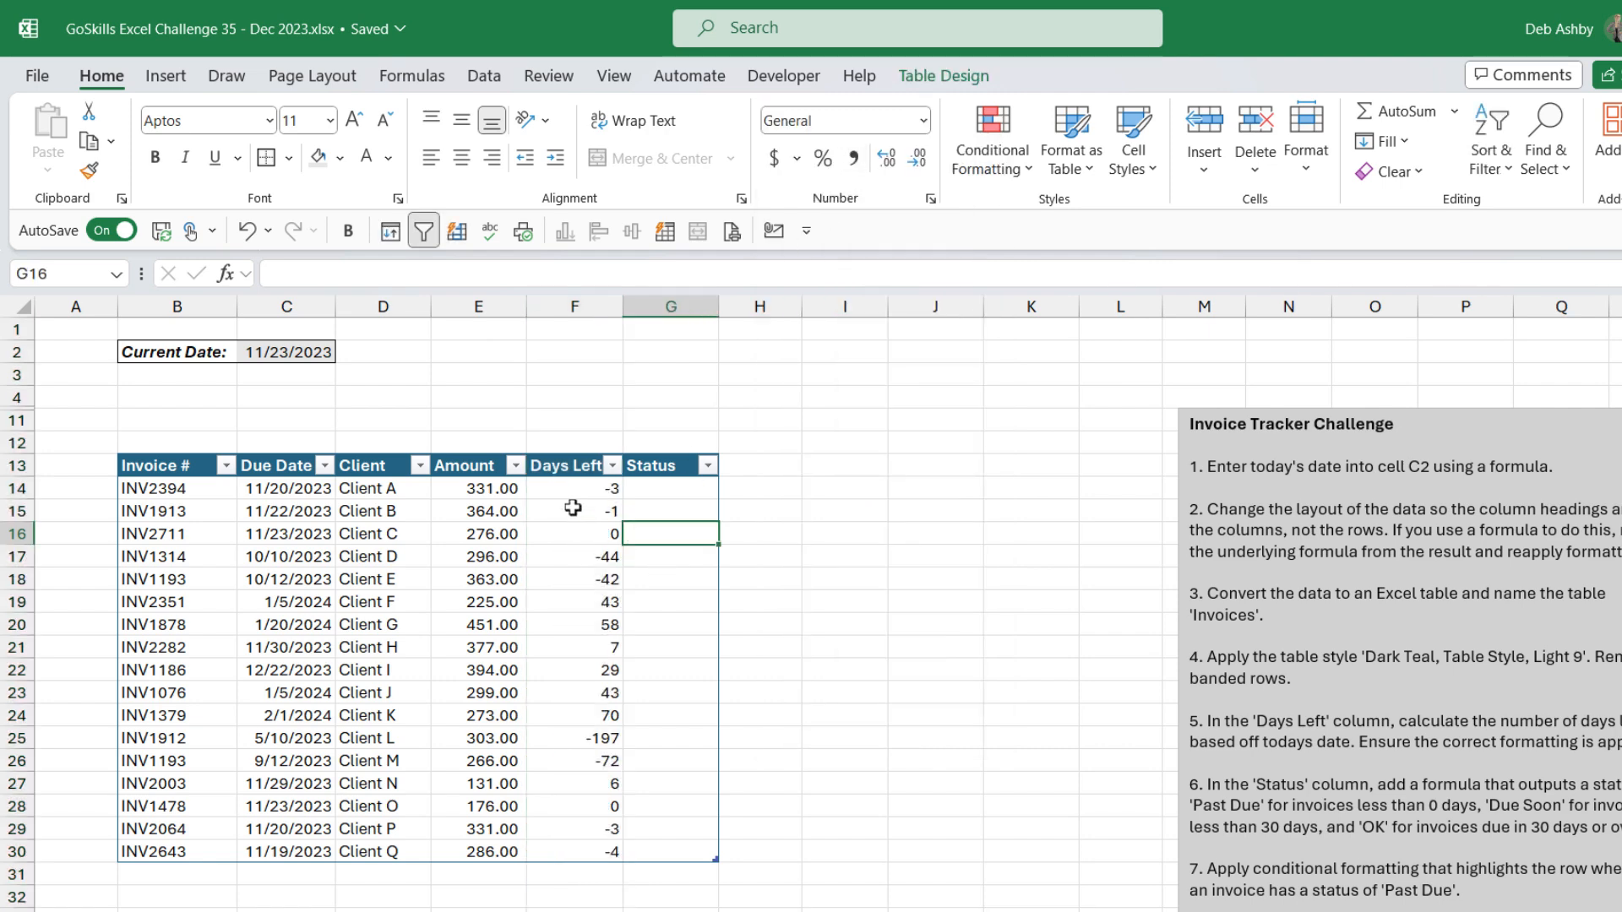
Step: Check the Days Left values in F14:F30 against their due dates
drag(573, 494, 554, 854)
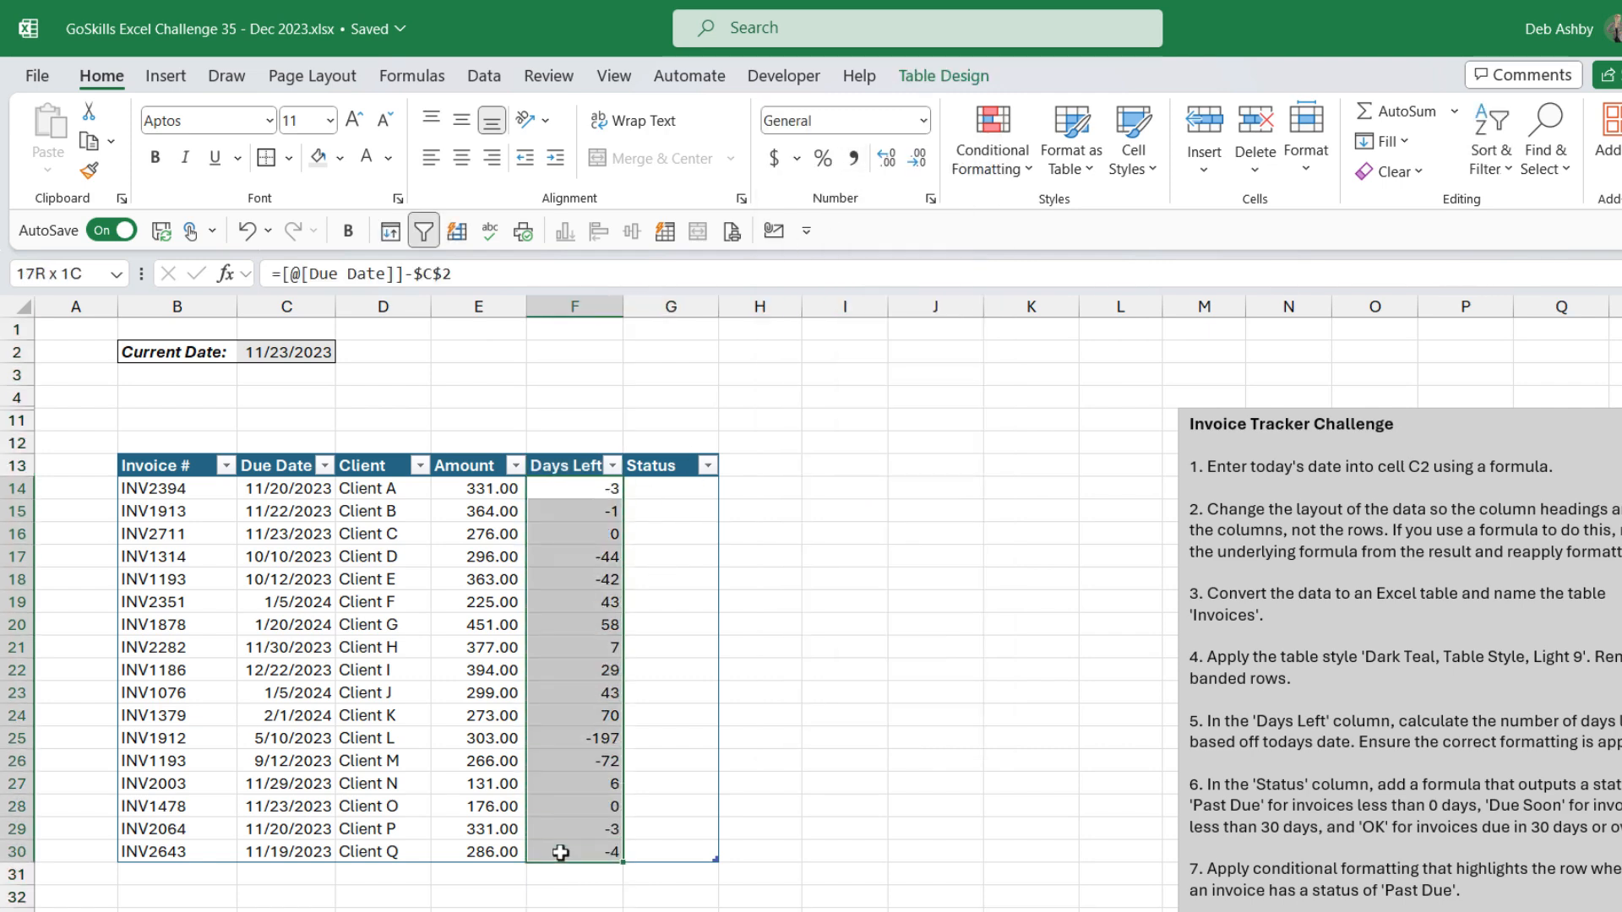
click(691, 551)
click(583, 579)
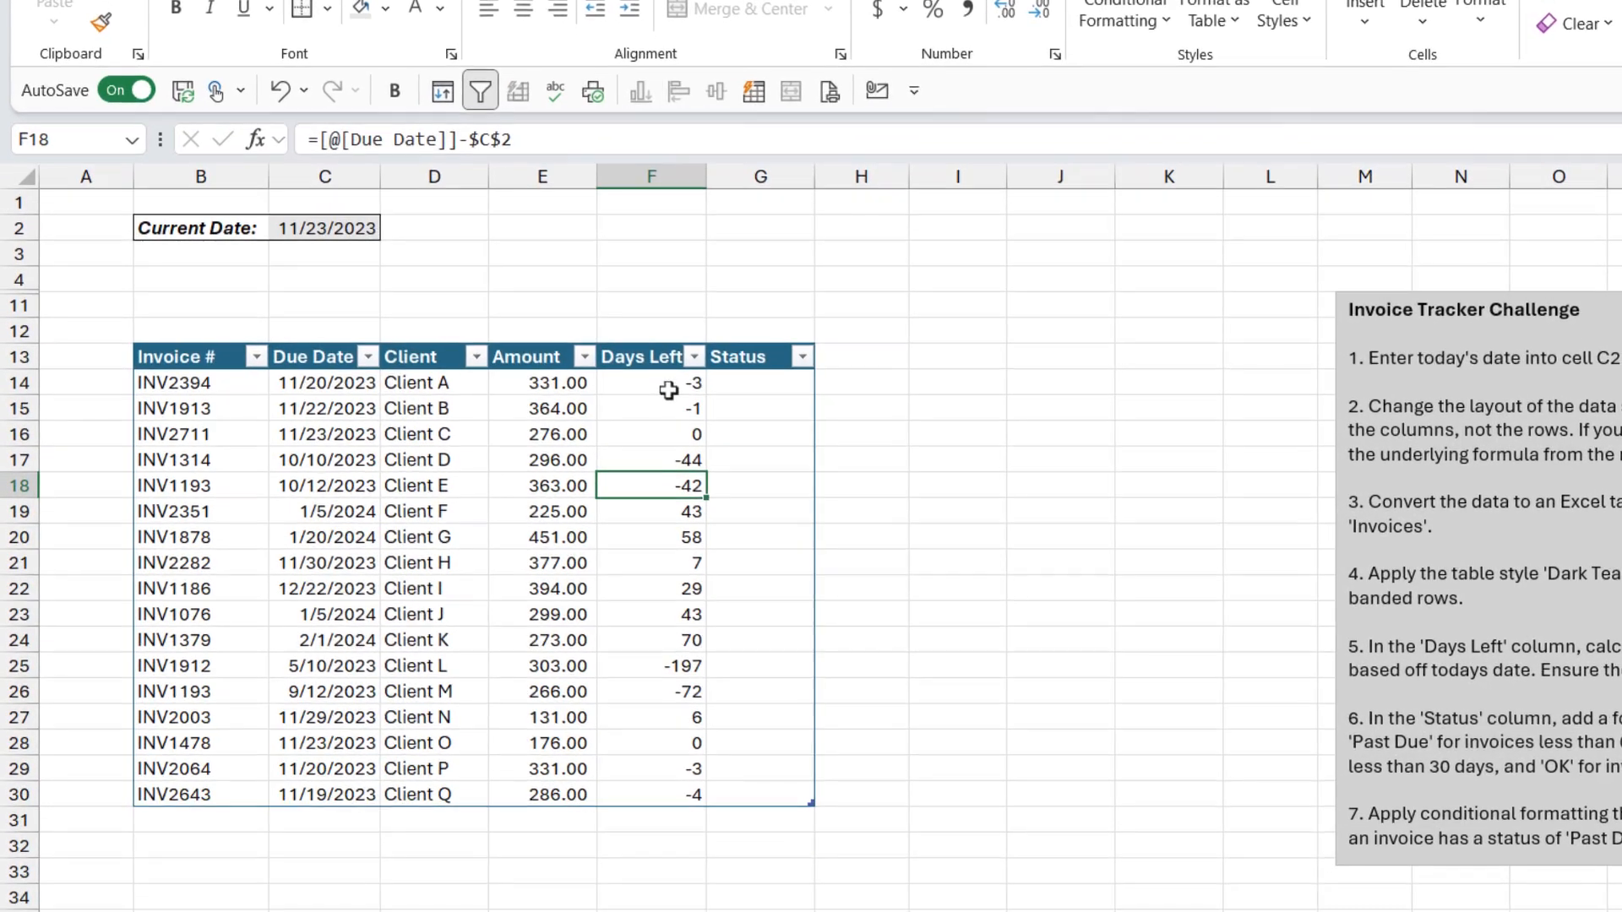
click(669, 385)
click(665, 408)
click(663, 459)
click(663, 484)
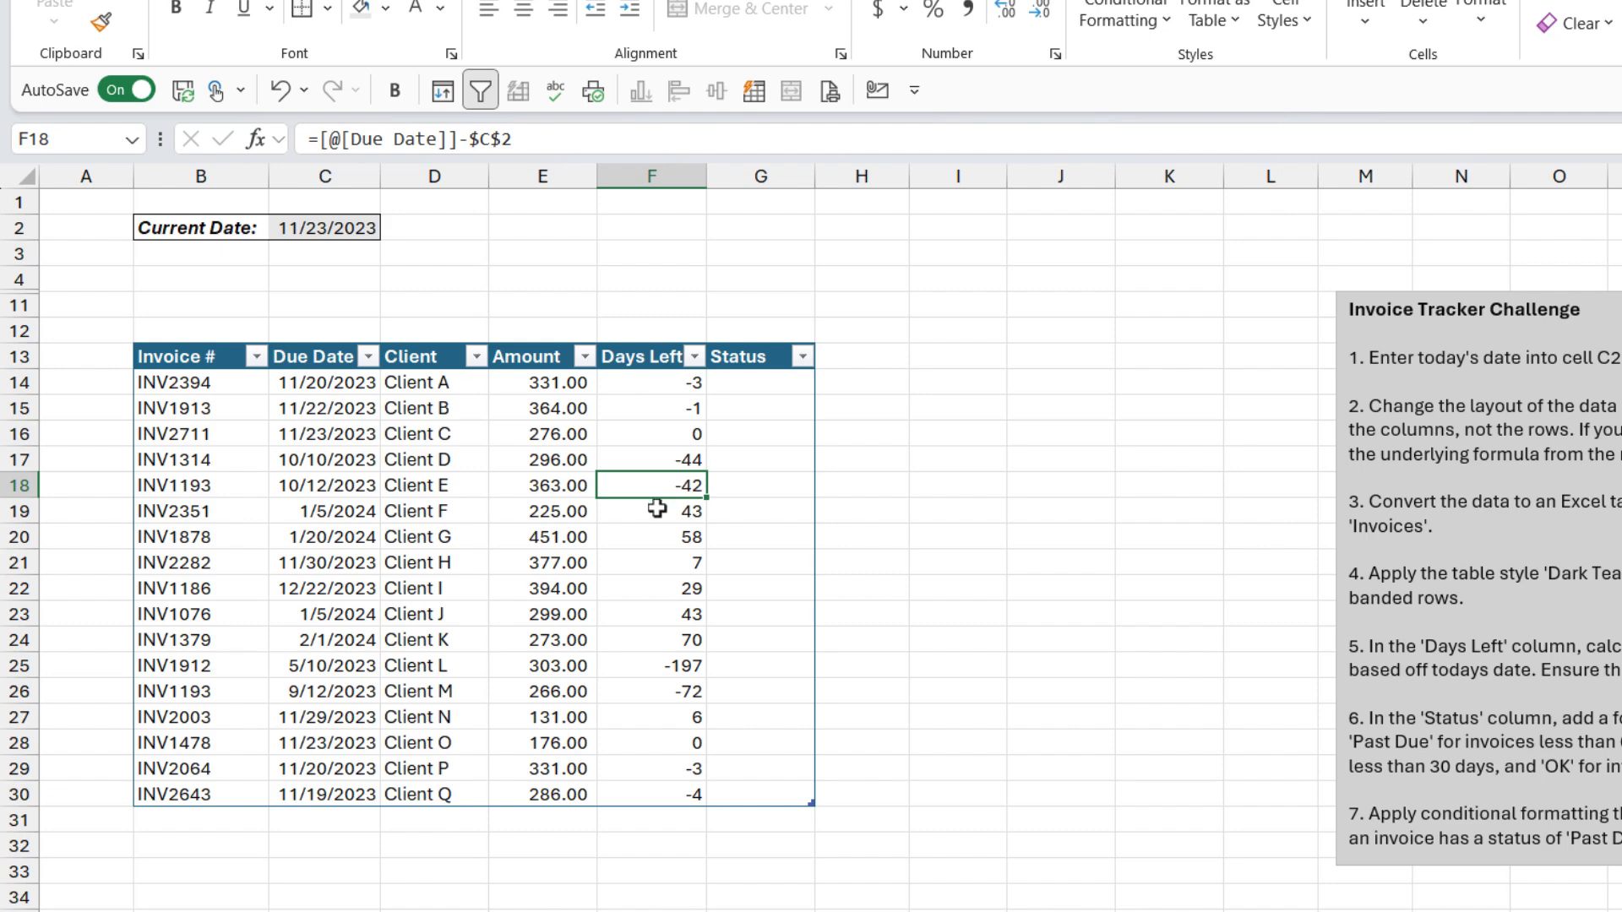
Step: Start an IFS formula in G14 returning "Past Due" when Days Left is below 0 and "Due Soon" below 30
click(749, 381)
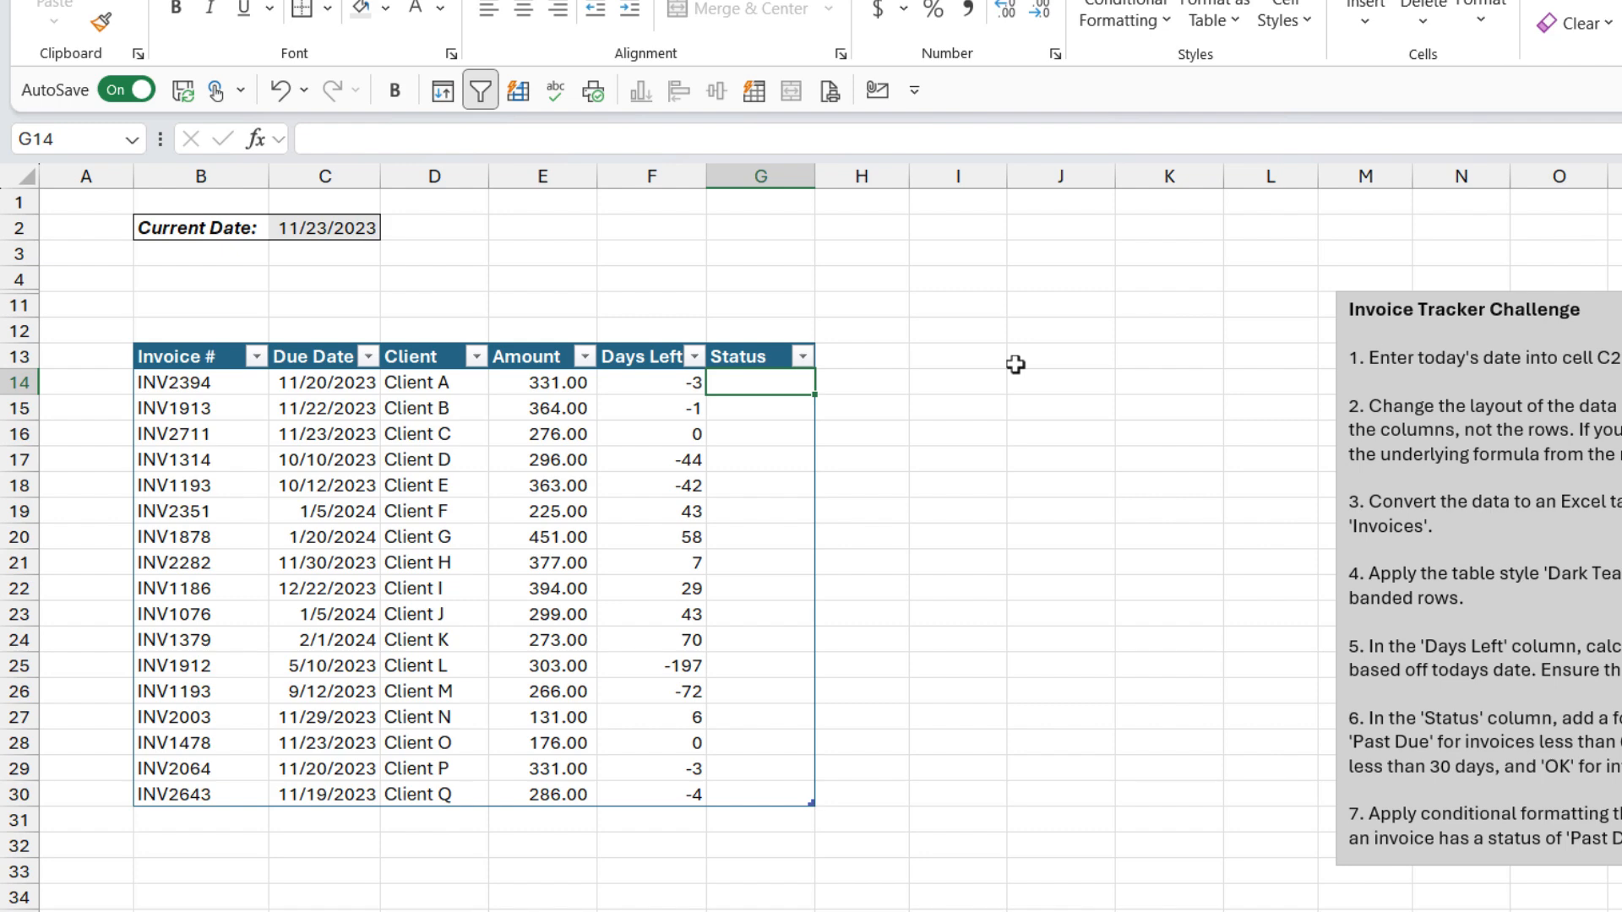
text(=IFS()
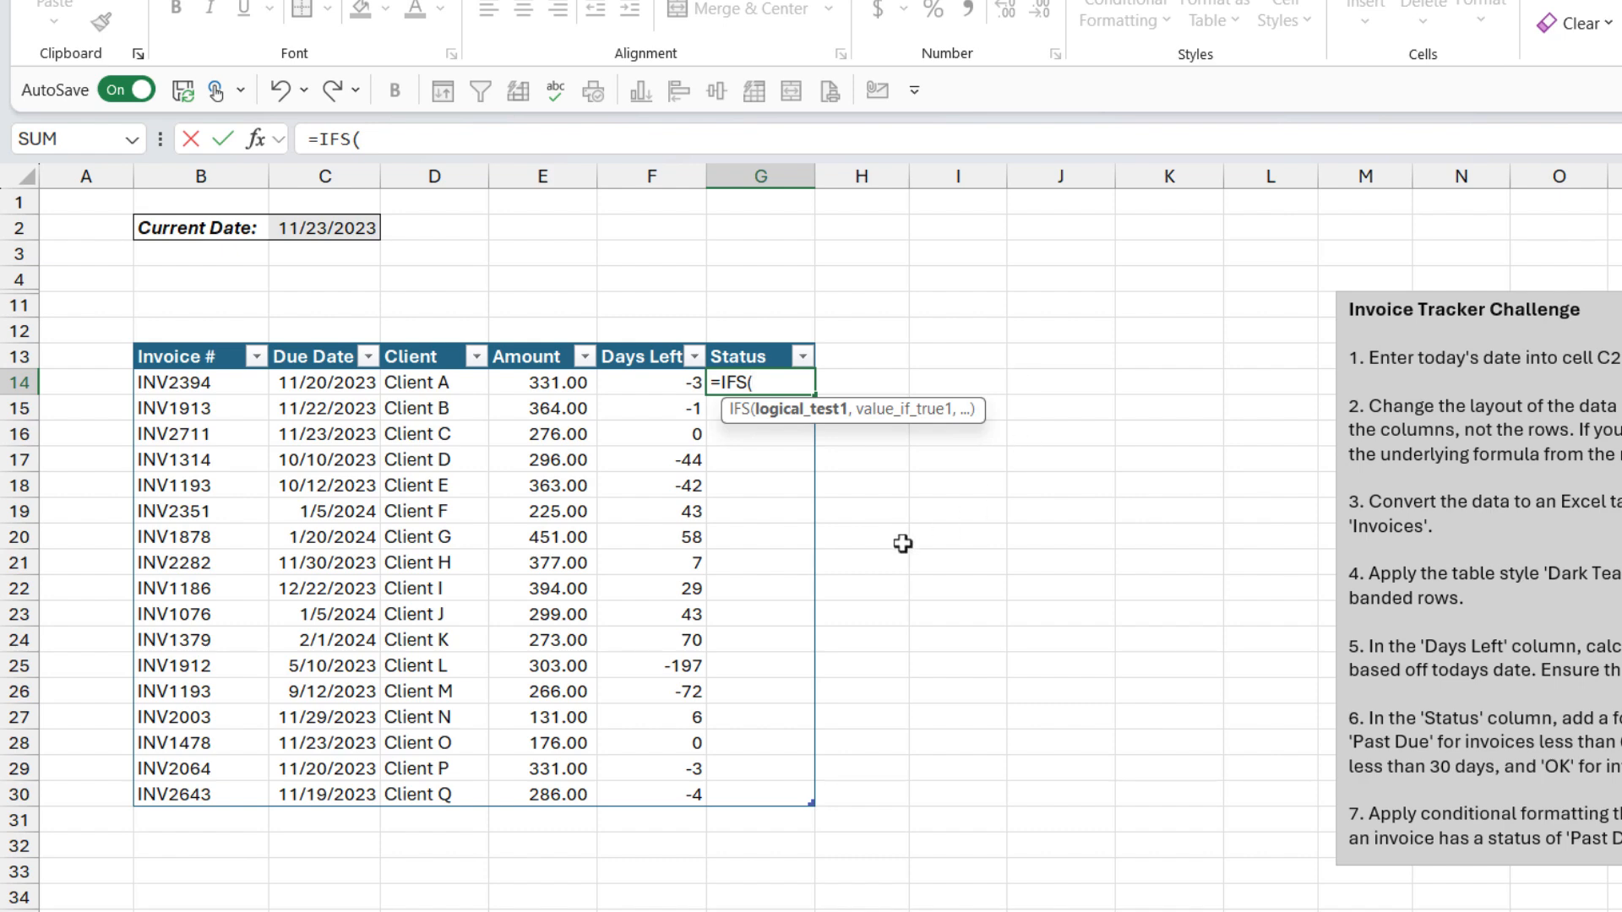
click(656, 382)
text(<0)
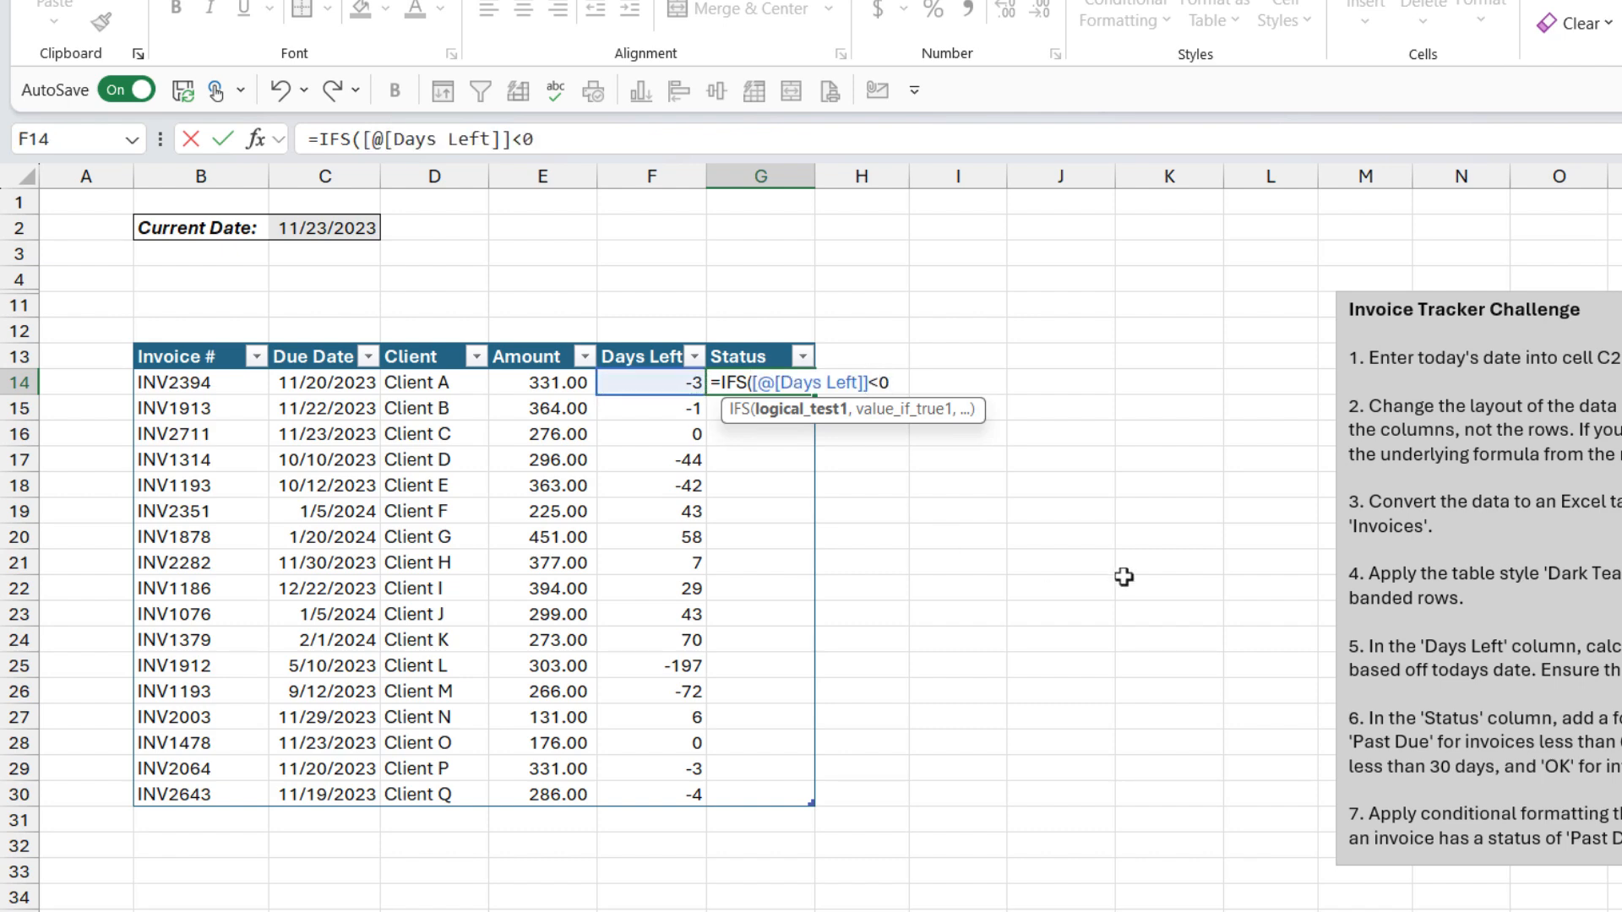
text(,)
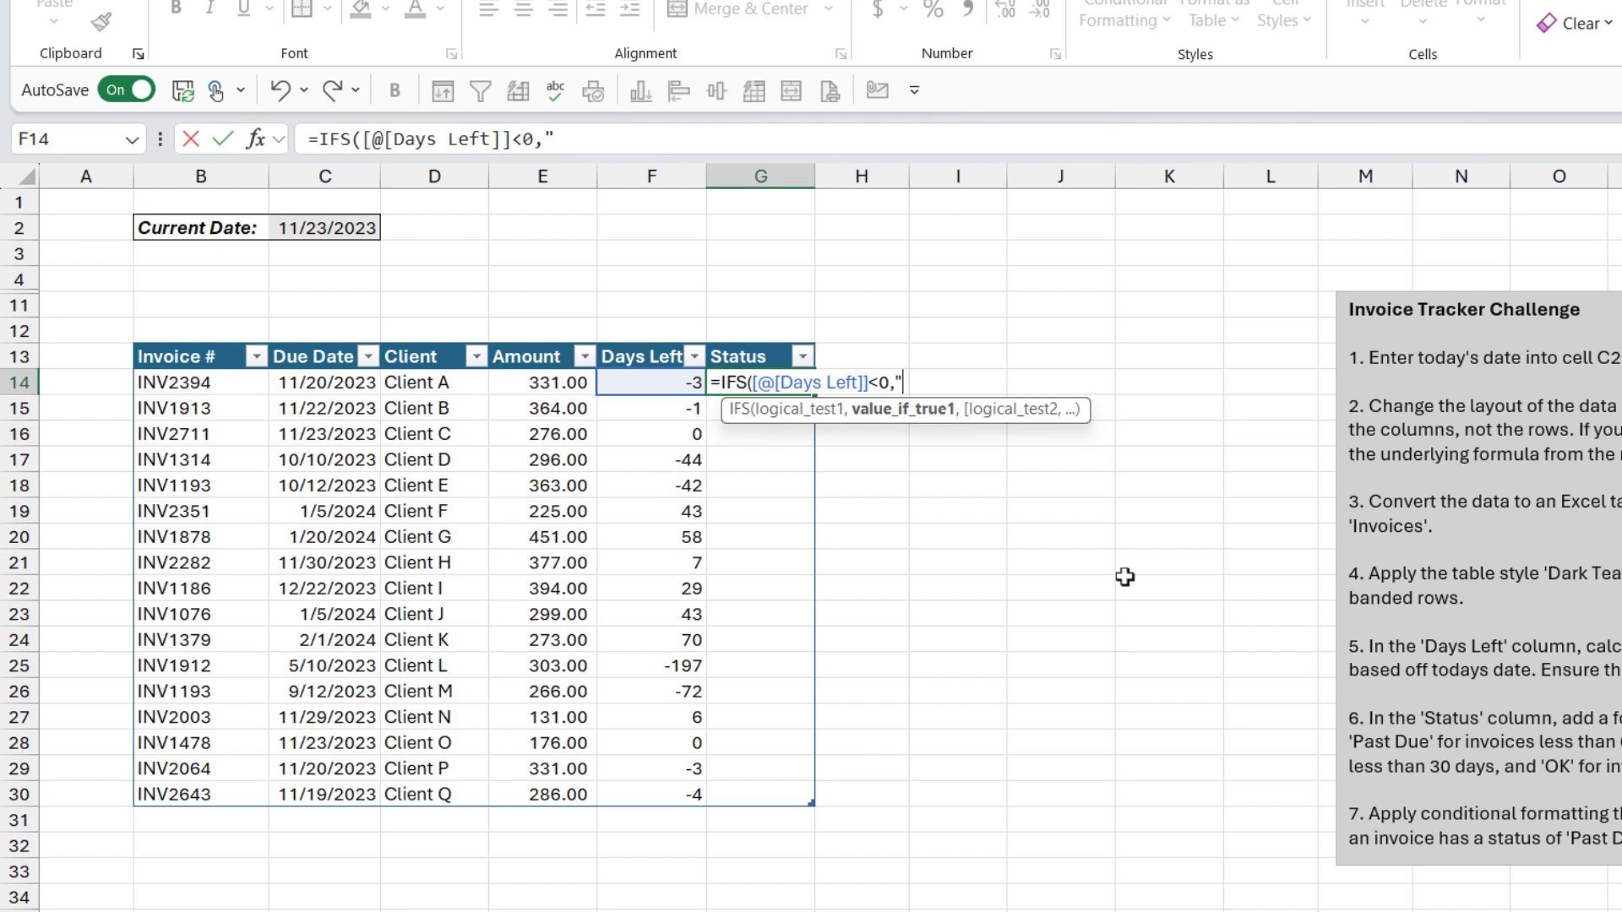
text("Past Due")
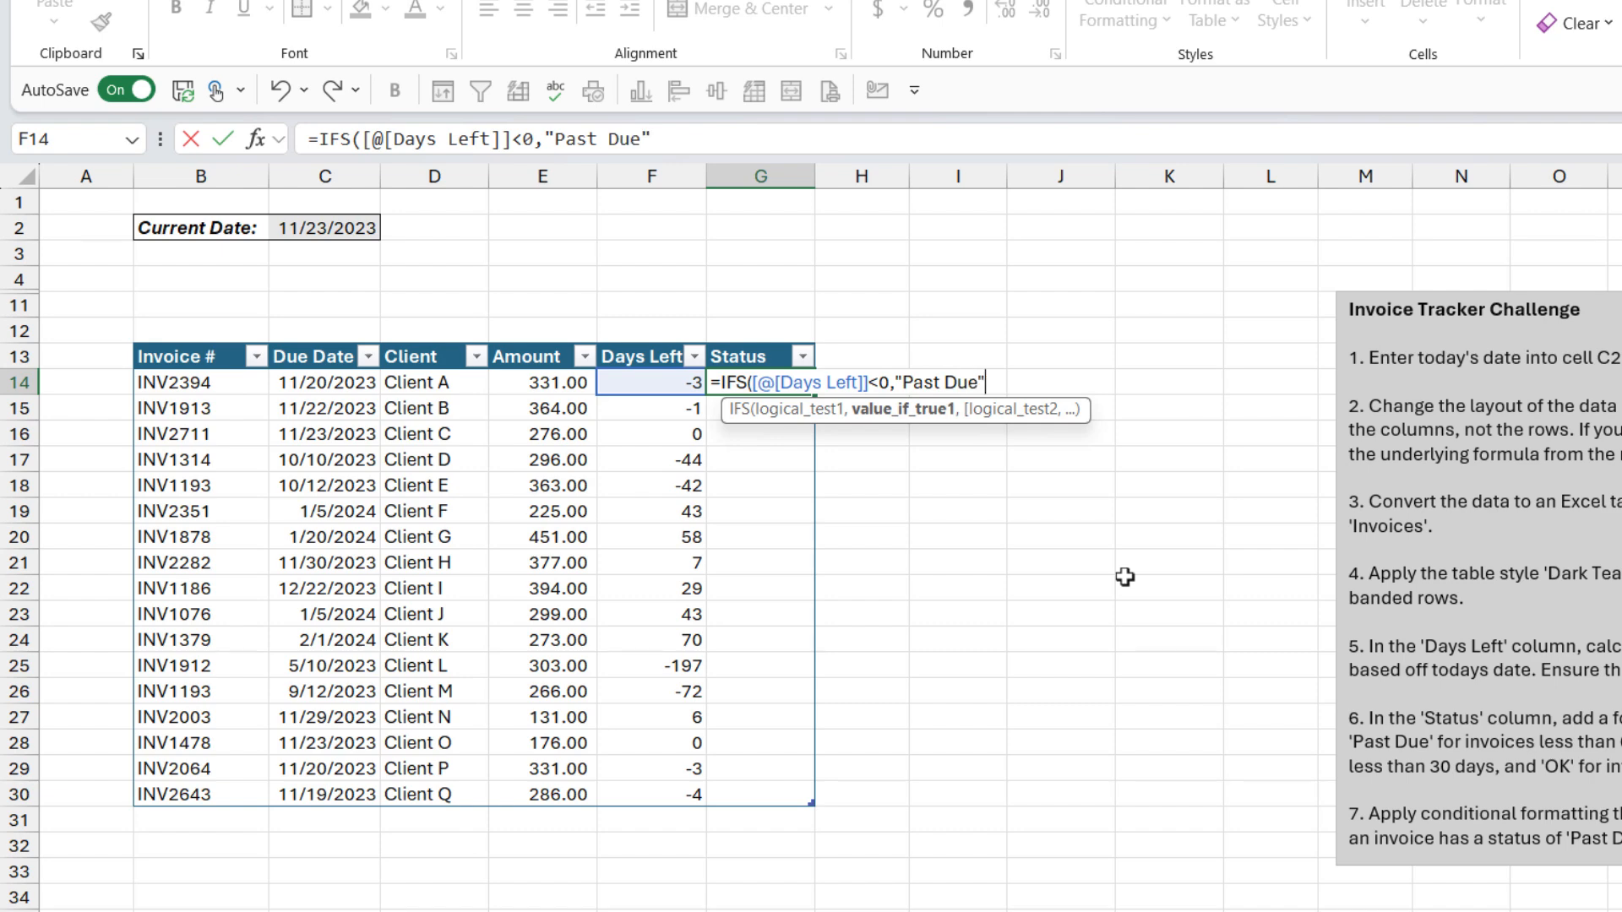
text(,)
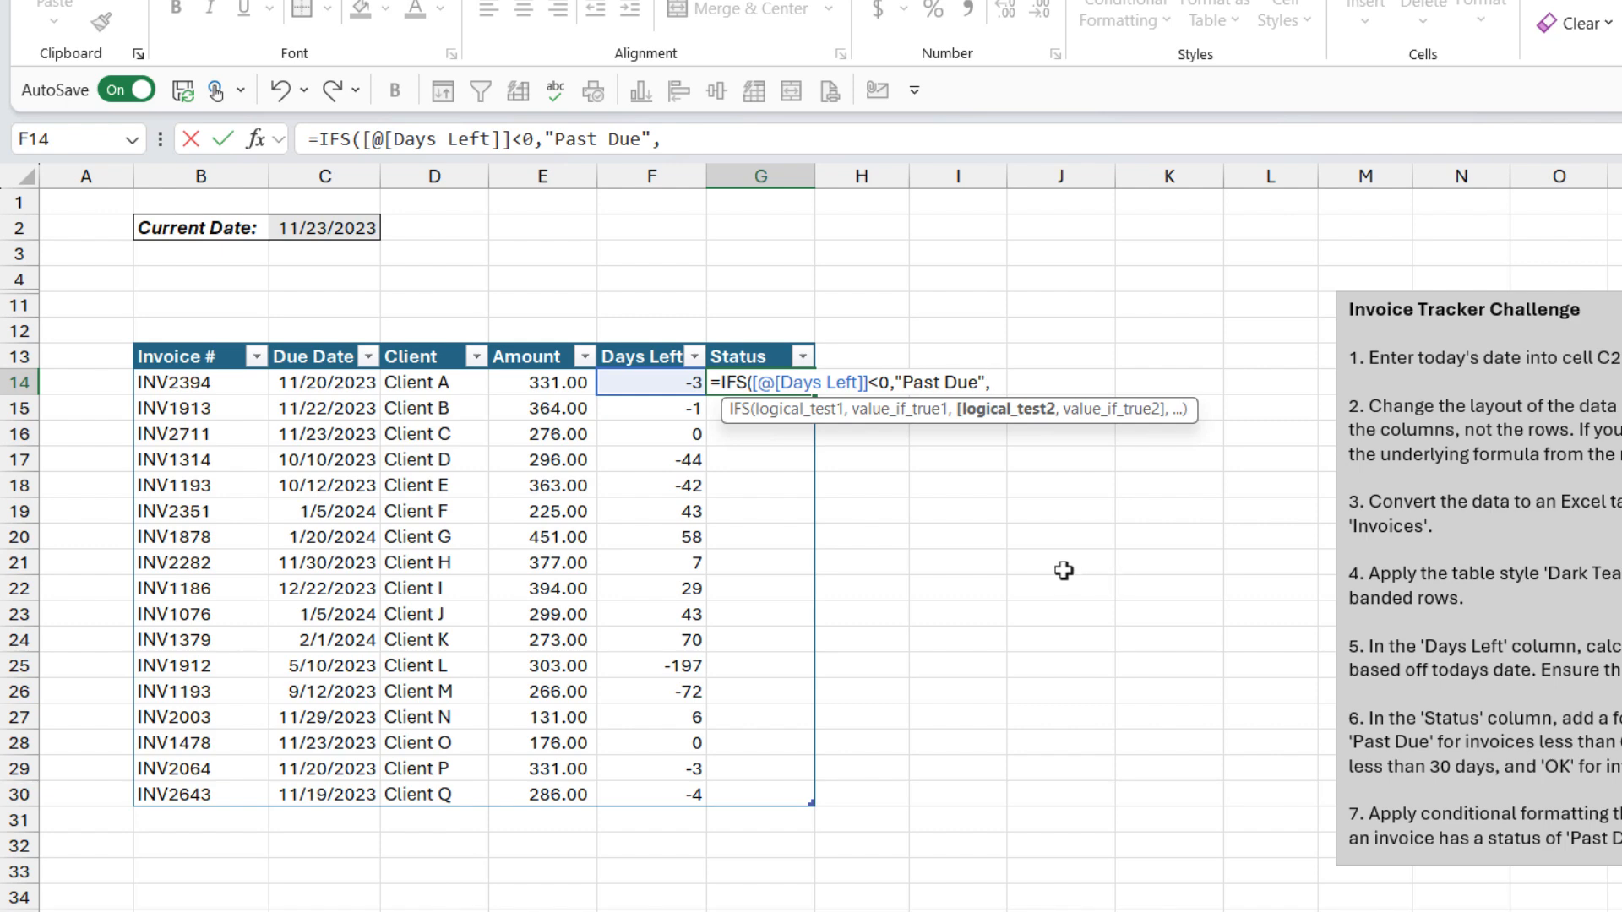
click(686, 383)
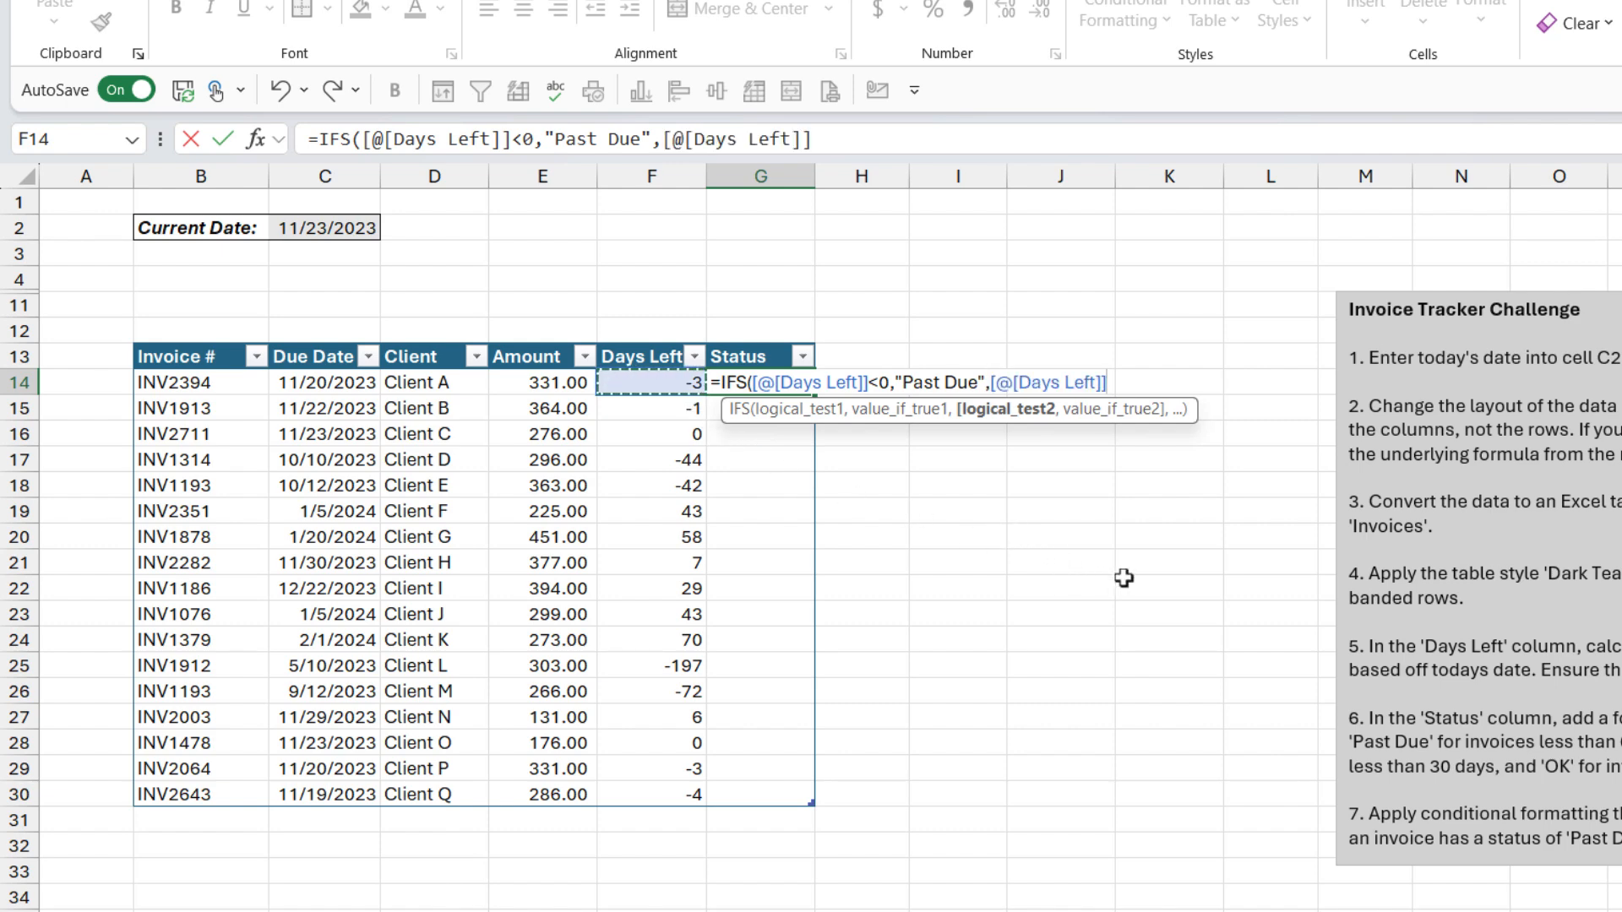
text(<30,)
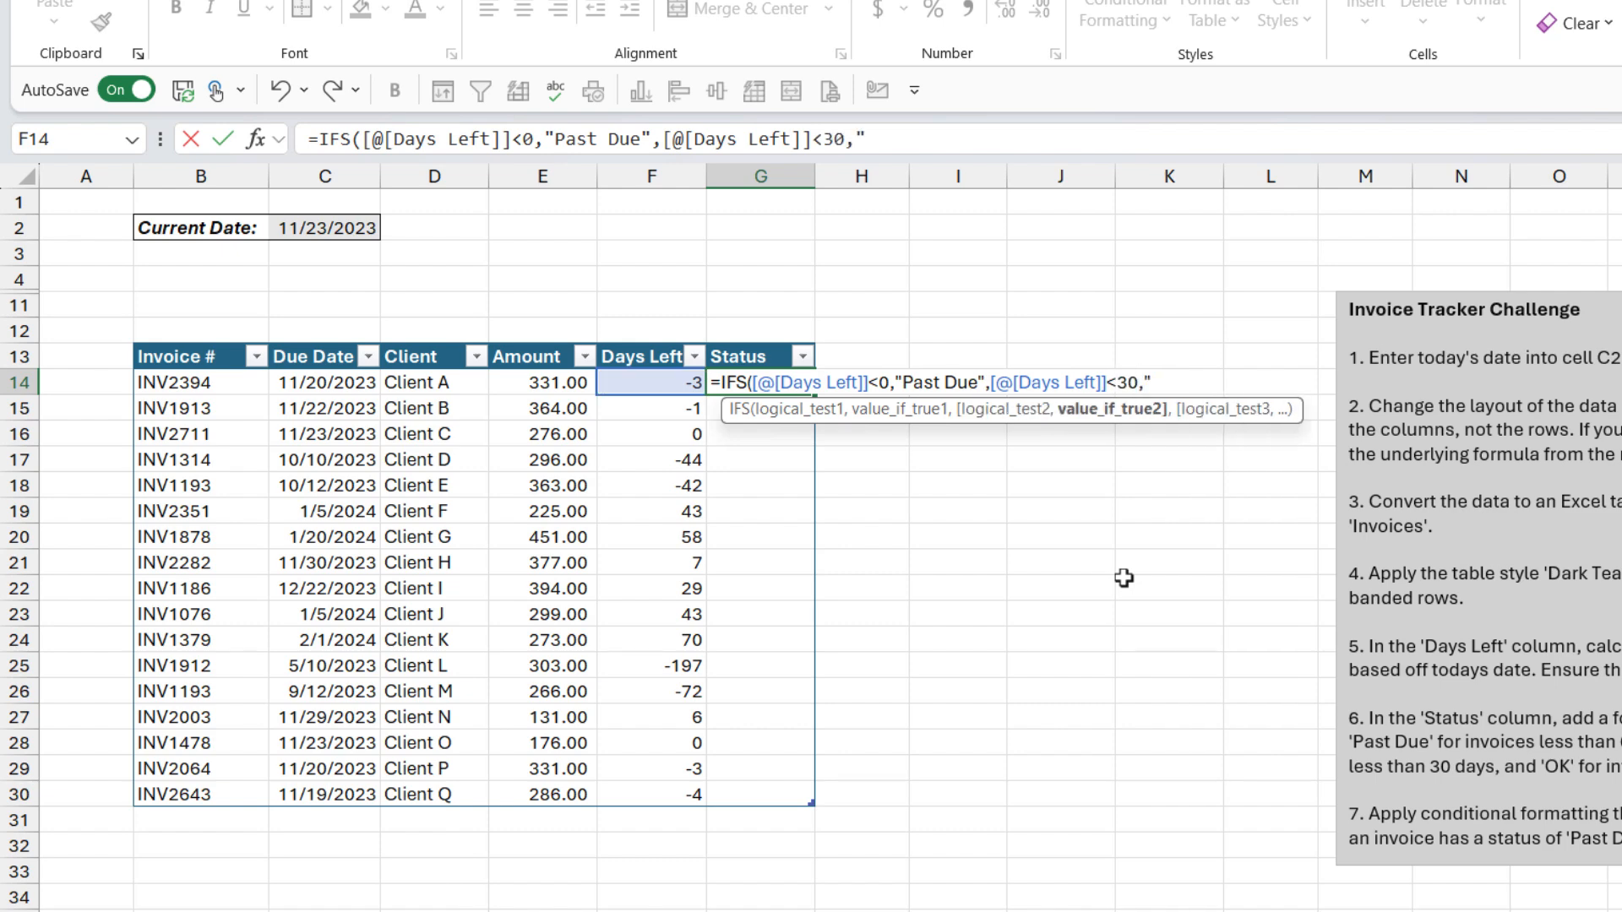
text("Due Soon",)
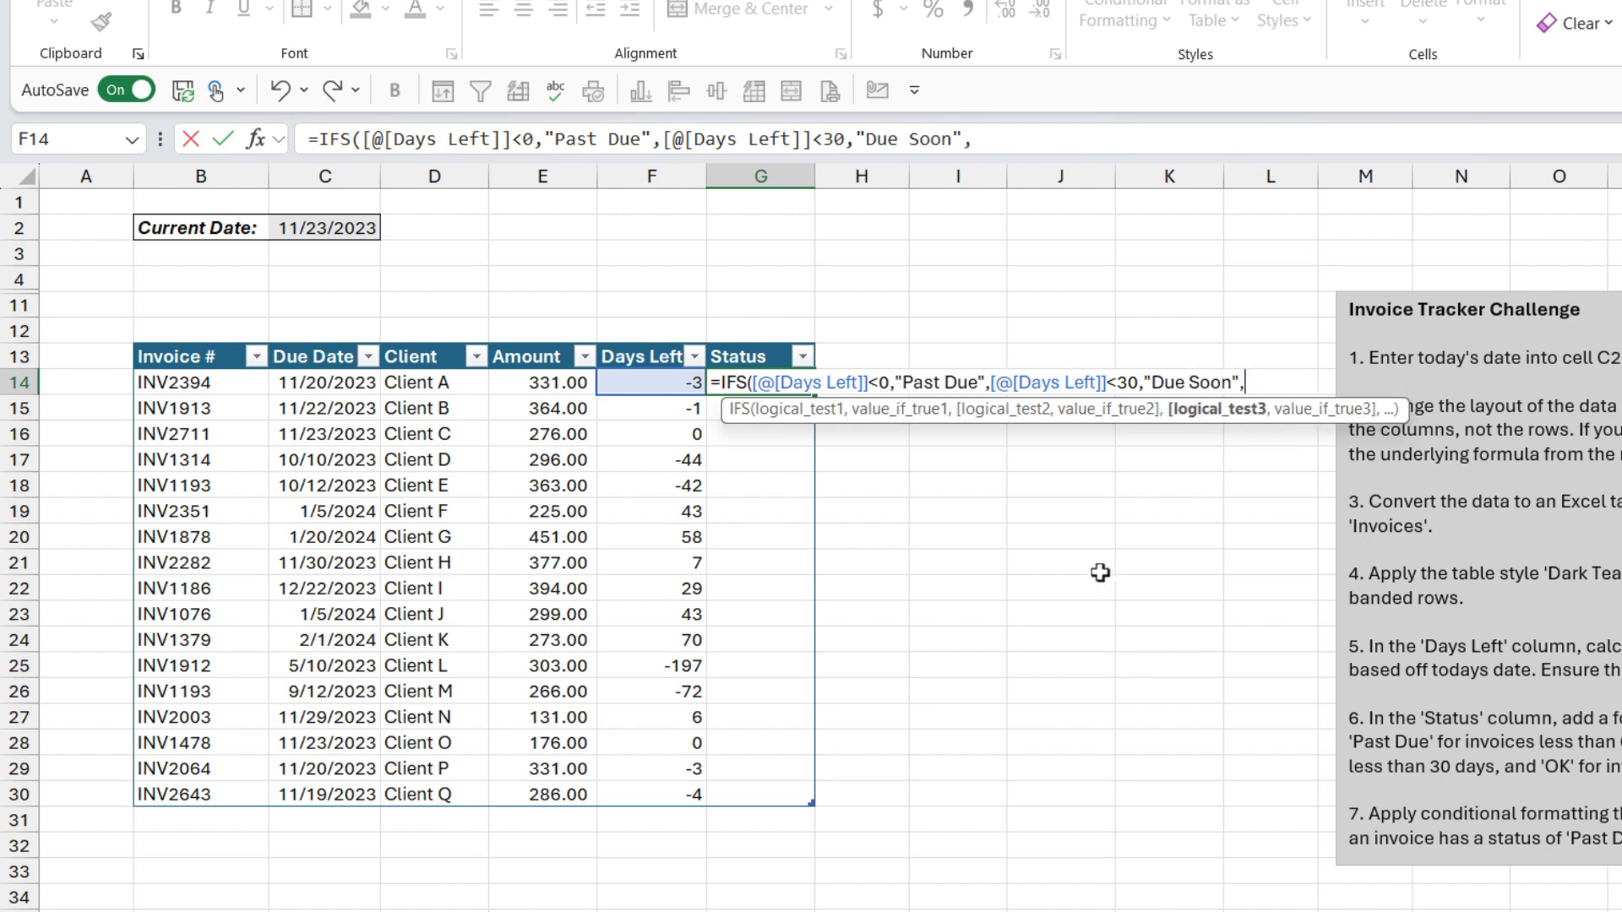
Step: Finish the formula with "OK" when Days Left is 30 or more, and fill it down the Status column
click(655, 388)
text(>=)
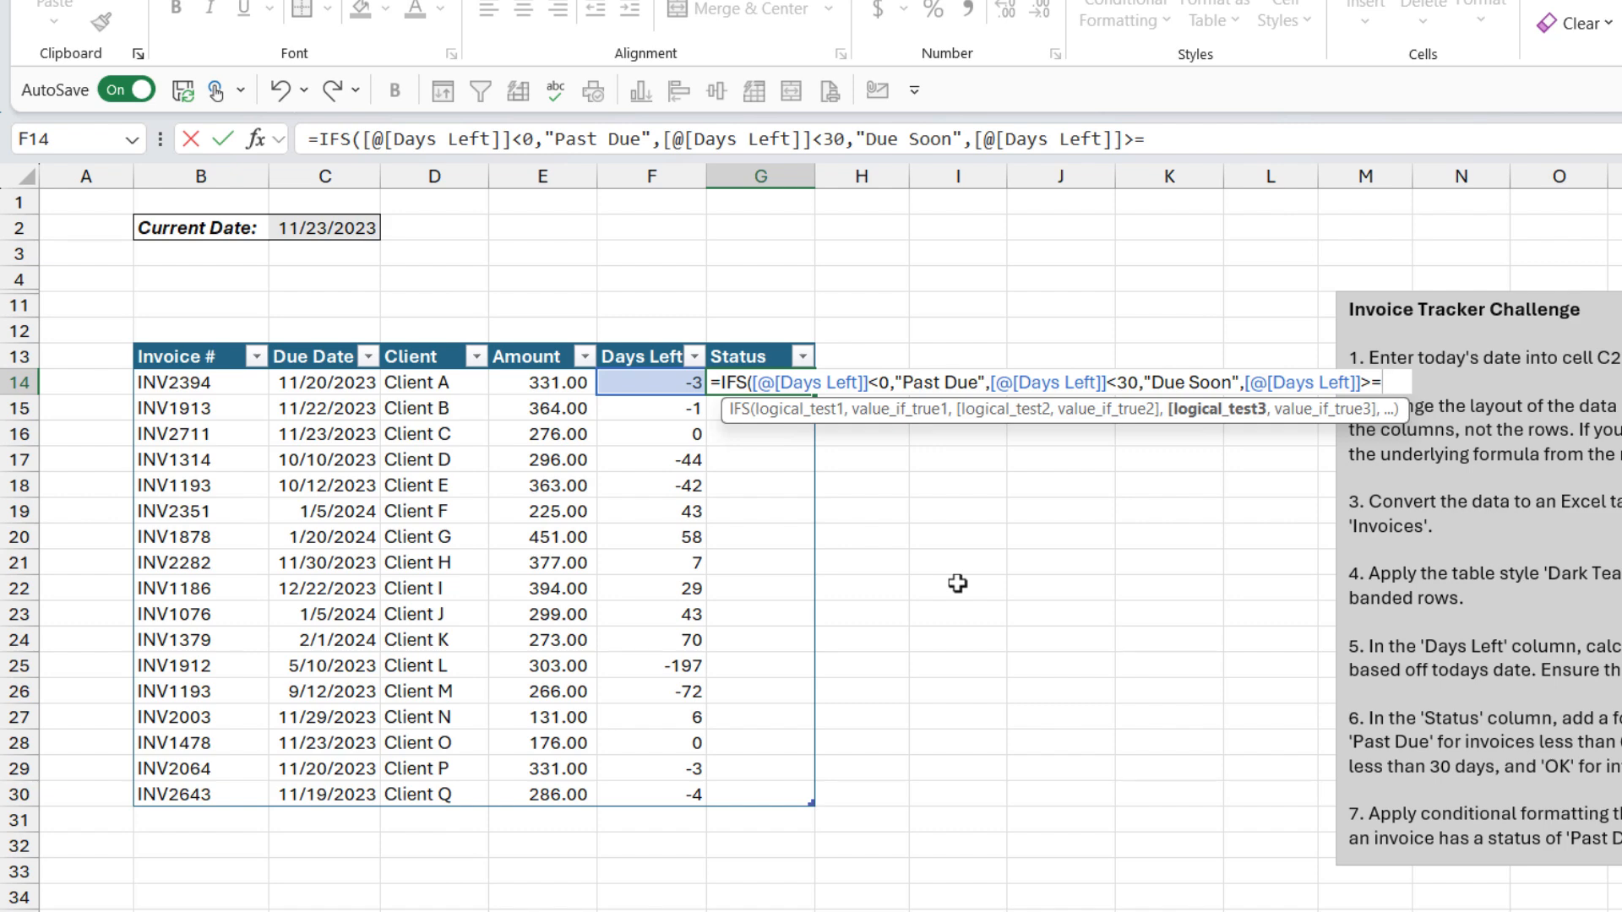
text(30,"OK")
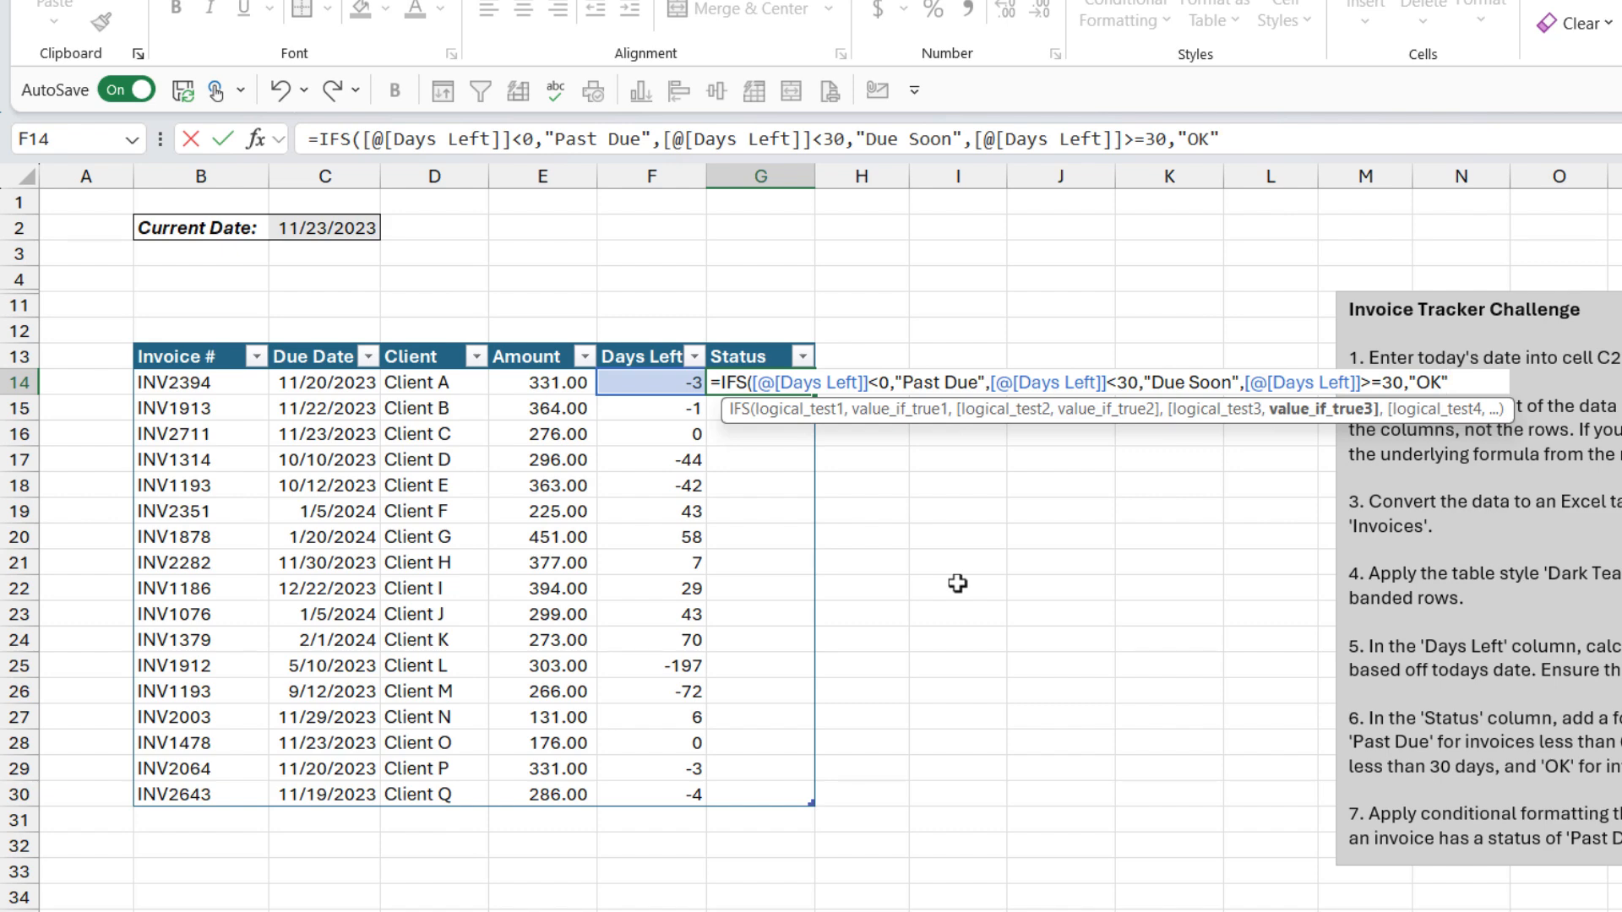
text())
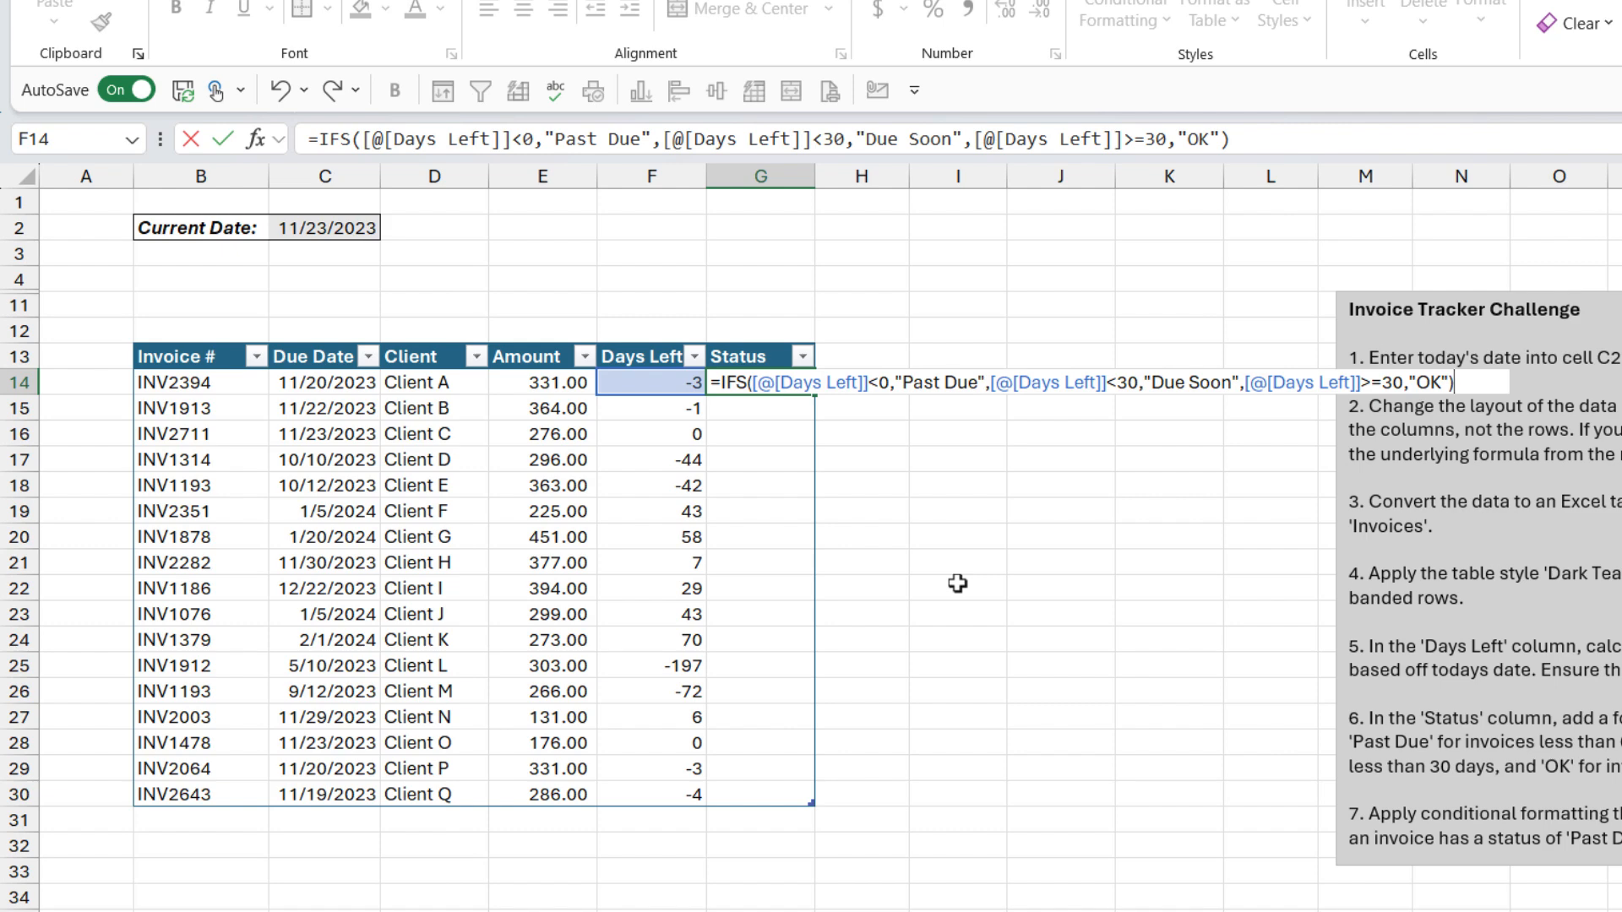
key(Return)
click(781, 382)
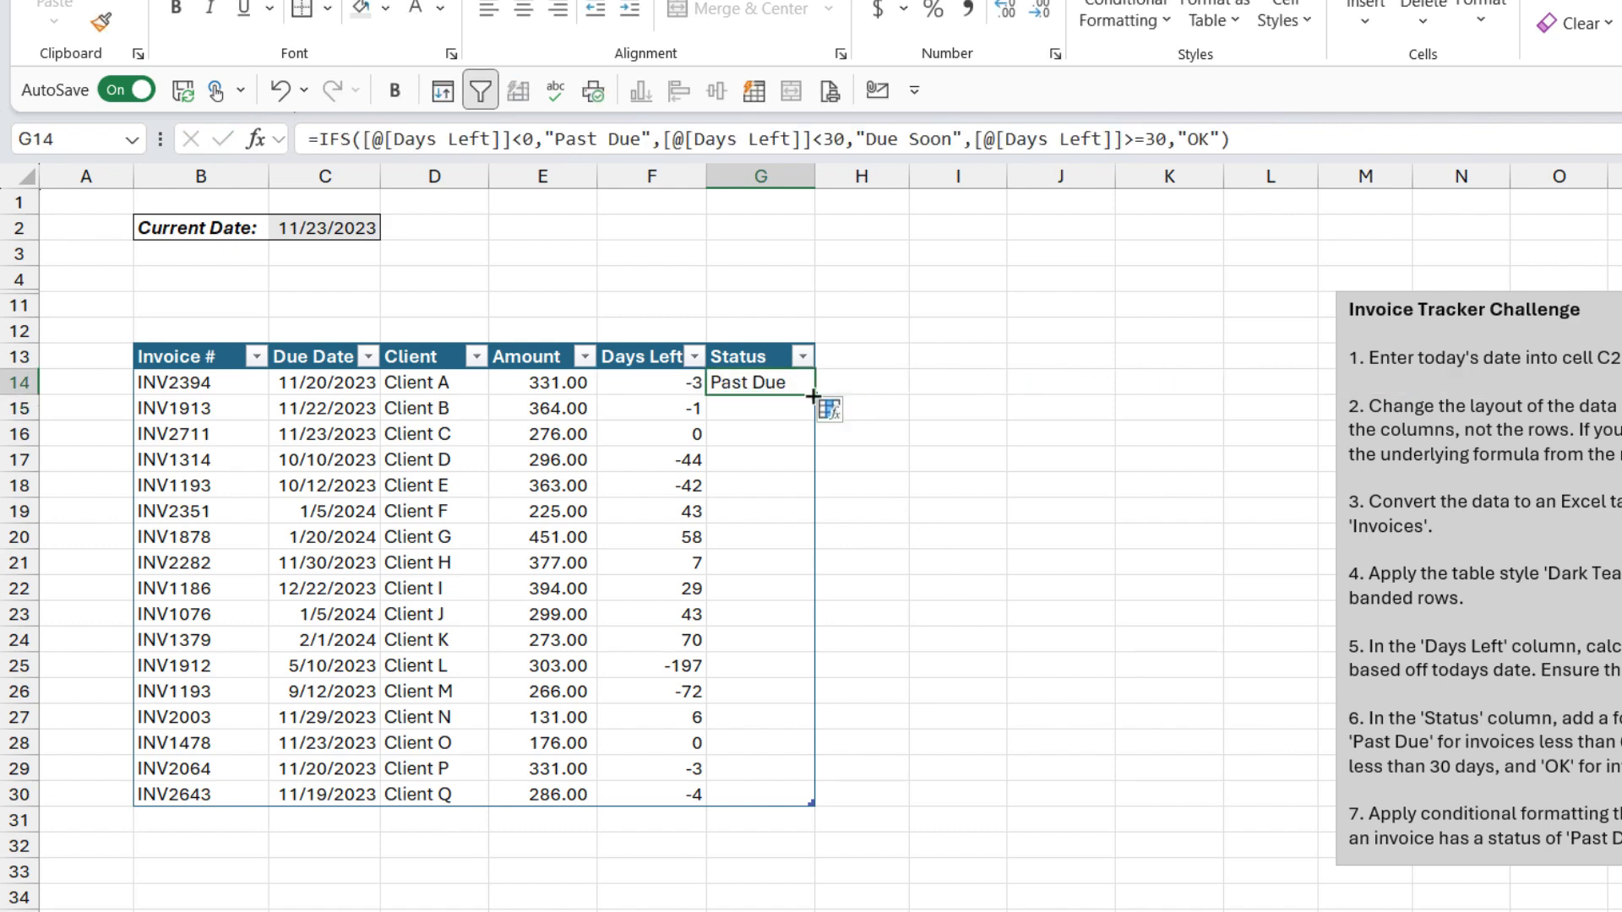
double_click(811, 396)
Step: Review the Status results against the Days Left values
click(743, 520)
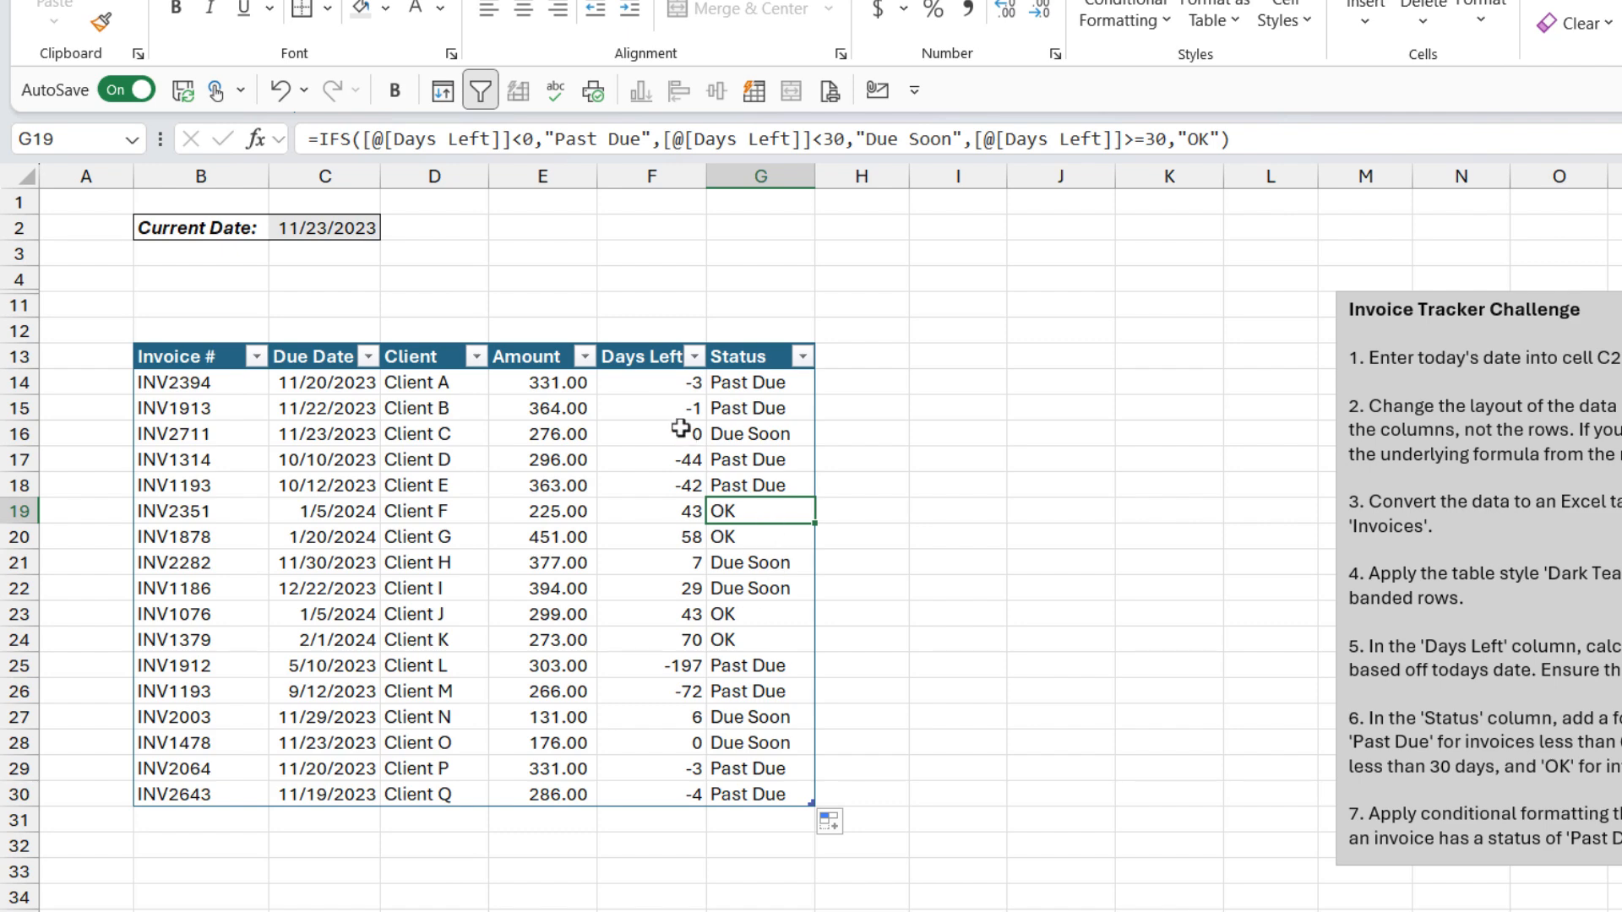
drag(657, 385, 651, 492)
drag(653, 668, 655, 688)
click(742, 619)
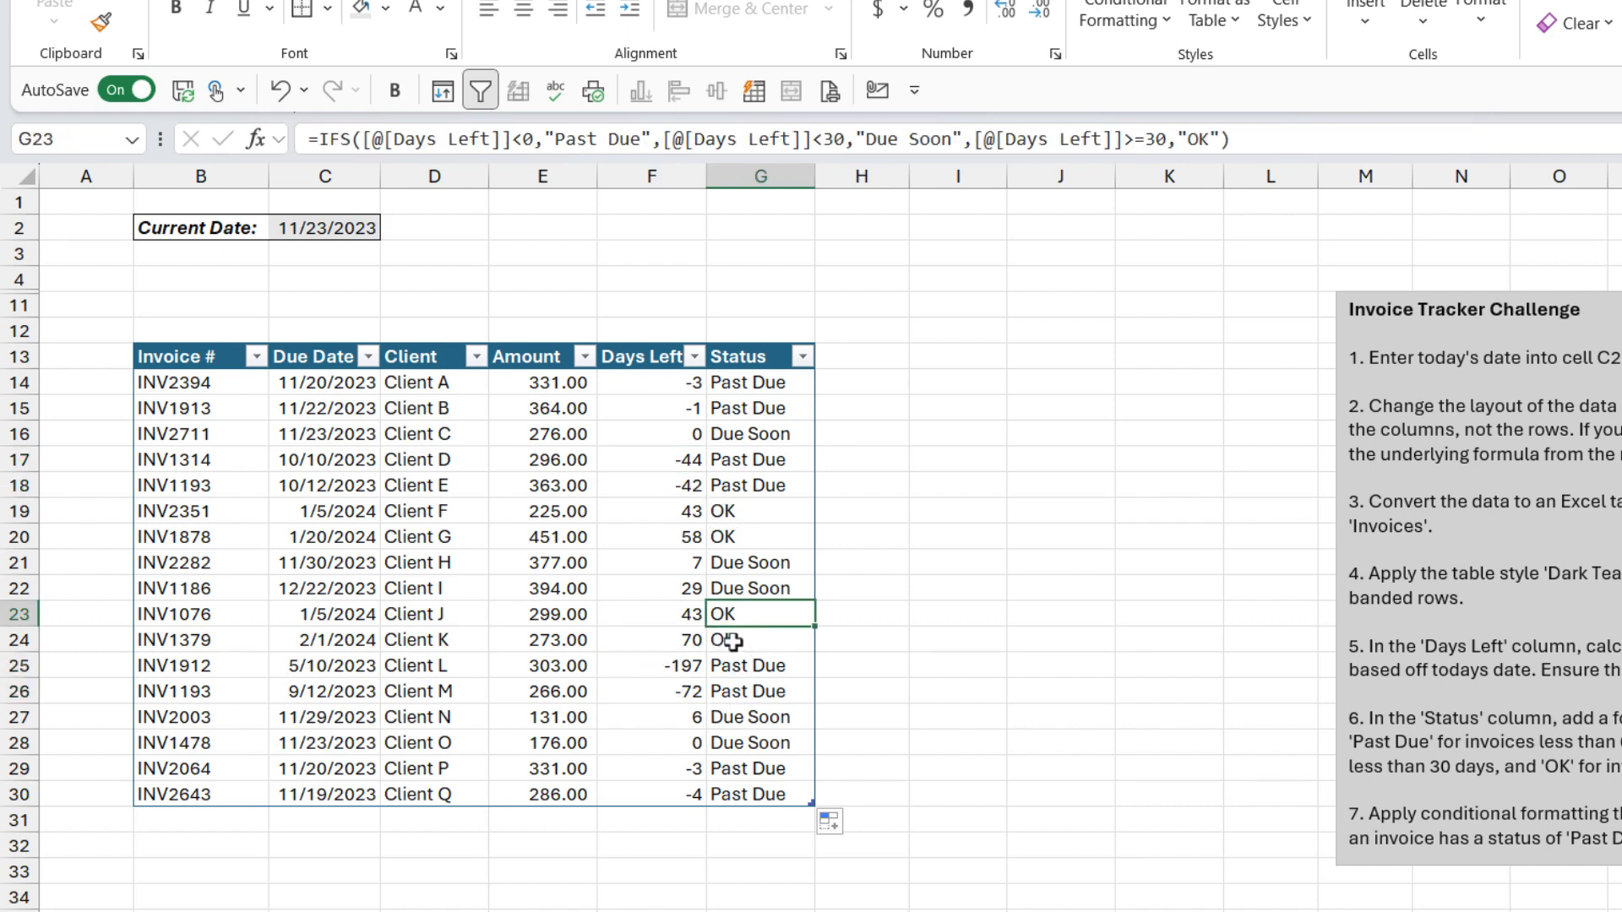
drag(754, 564, 750, 591)
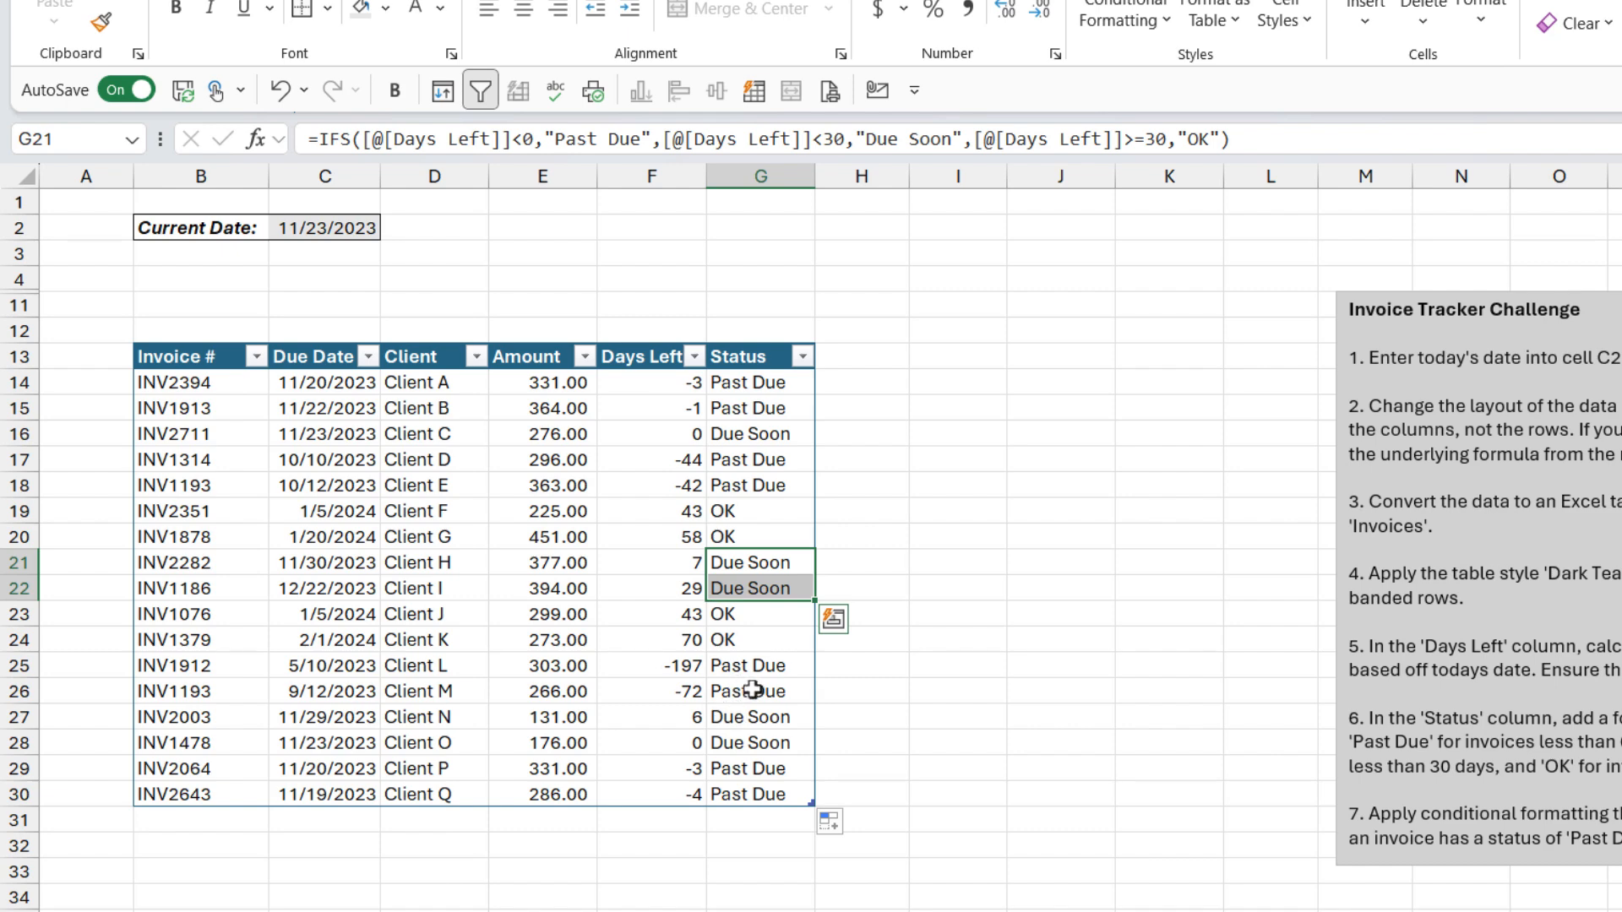
Step: Inspect the Status and Days Left formulas in several rows of the table
click(762, 517)
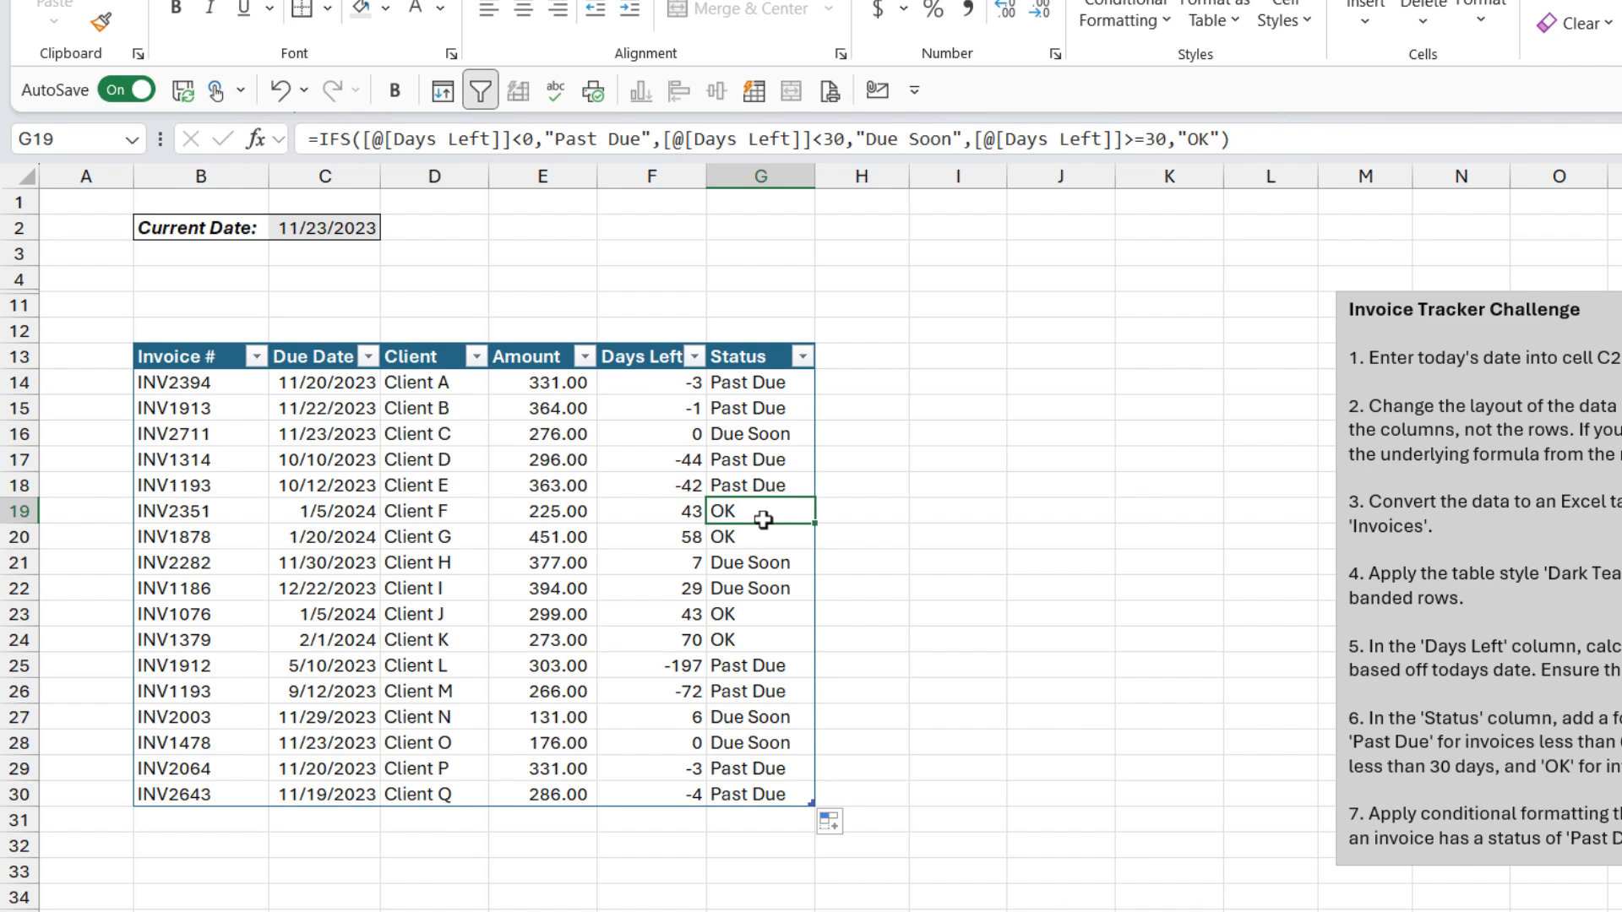
click(646, 640)
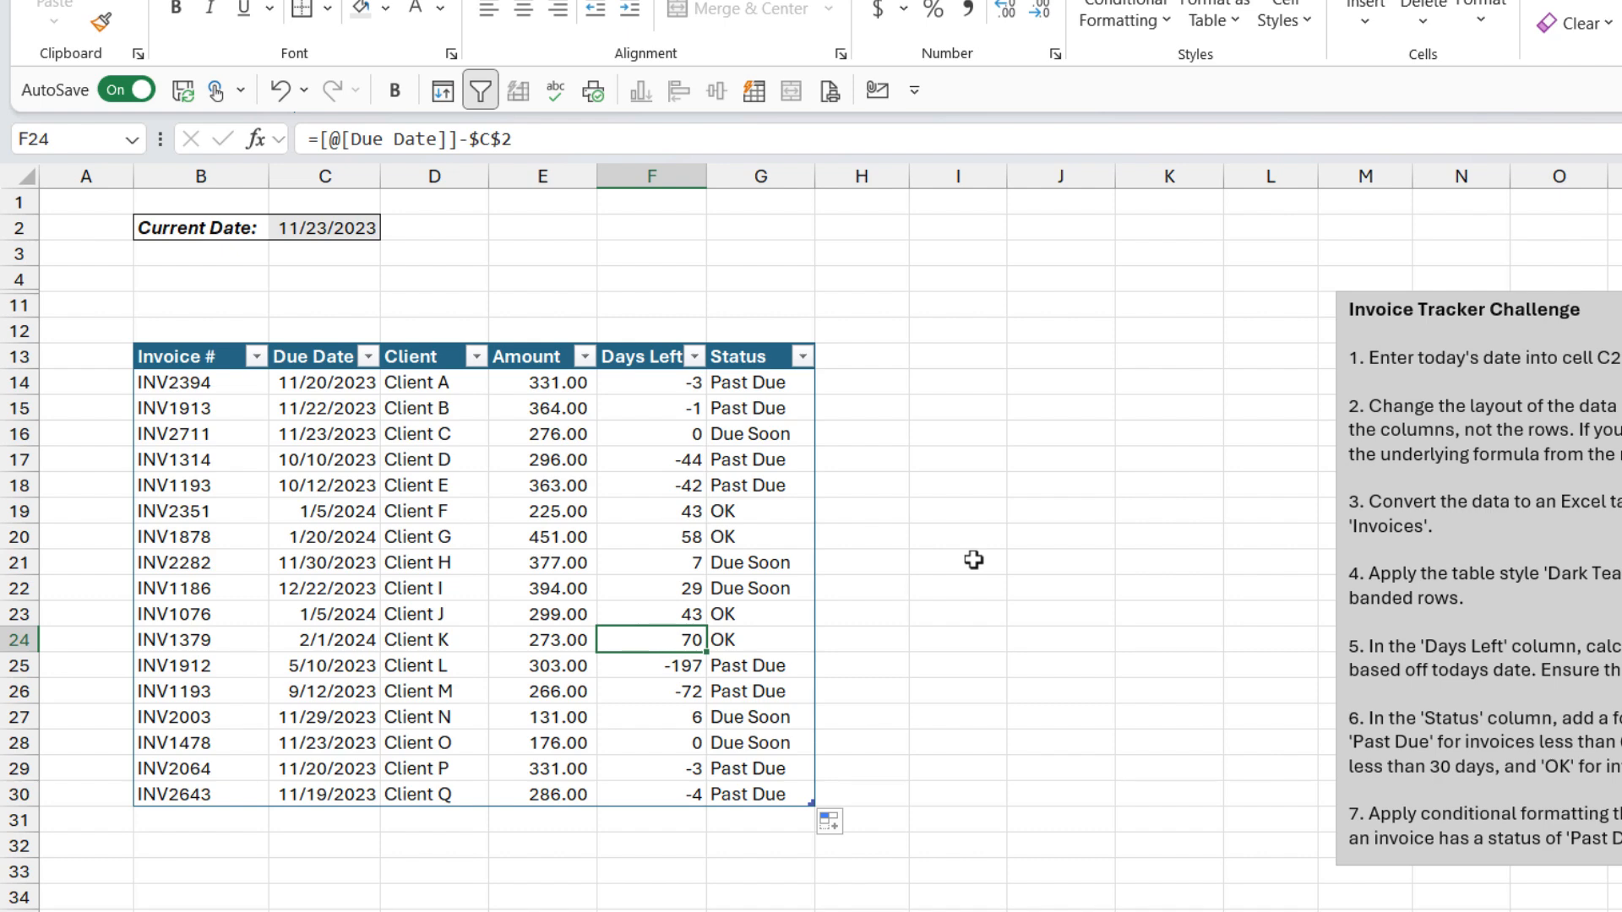
click(614, 511)
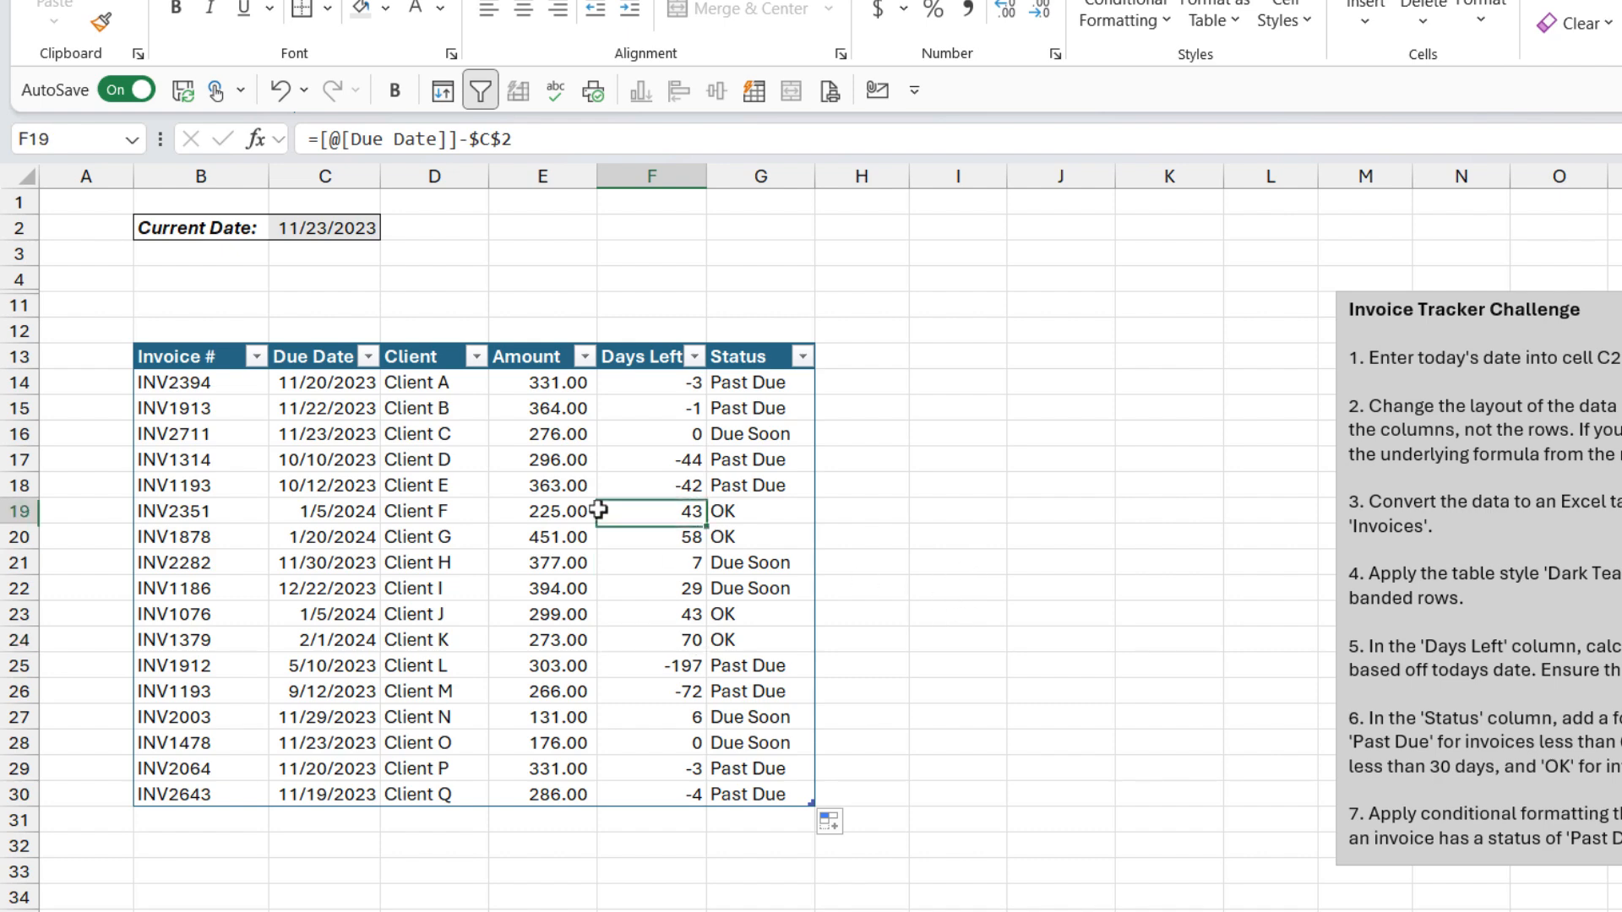
Step: Create a new formula-based conditional formatting rule for B14:G30 using the formula =$G14="Past Due"
drag(176, 389, 738, 783)
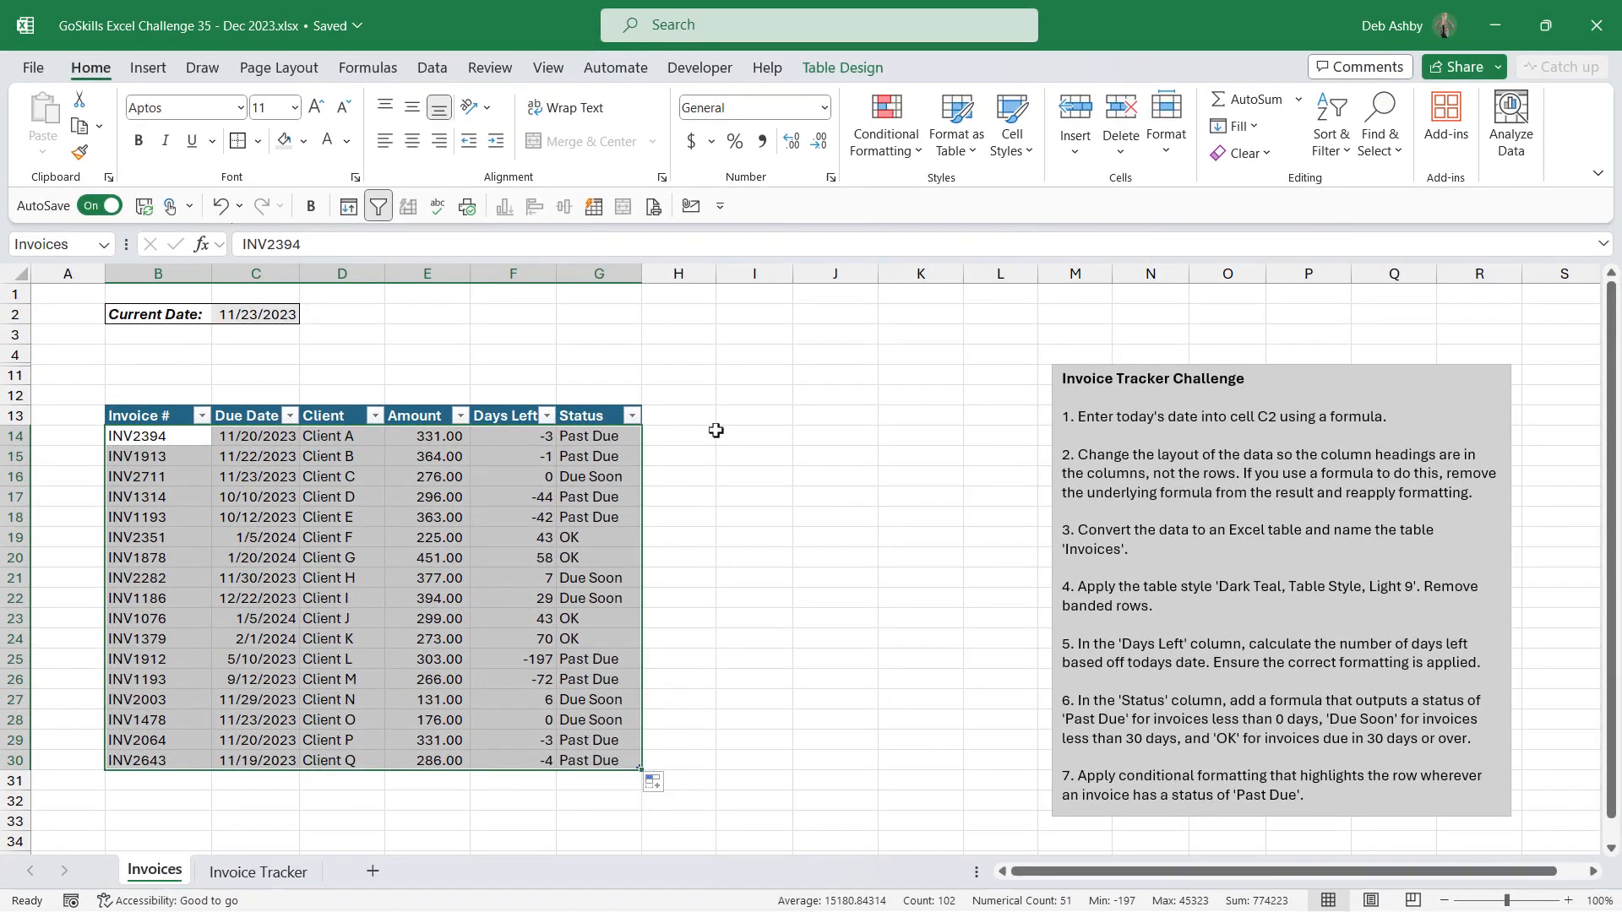
click(935, 125)
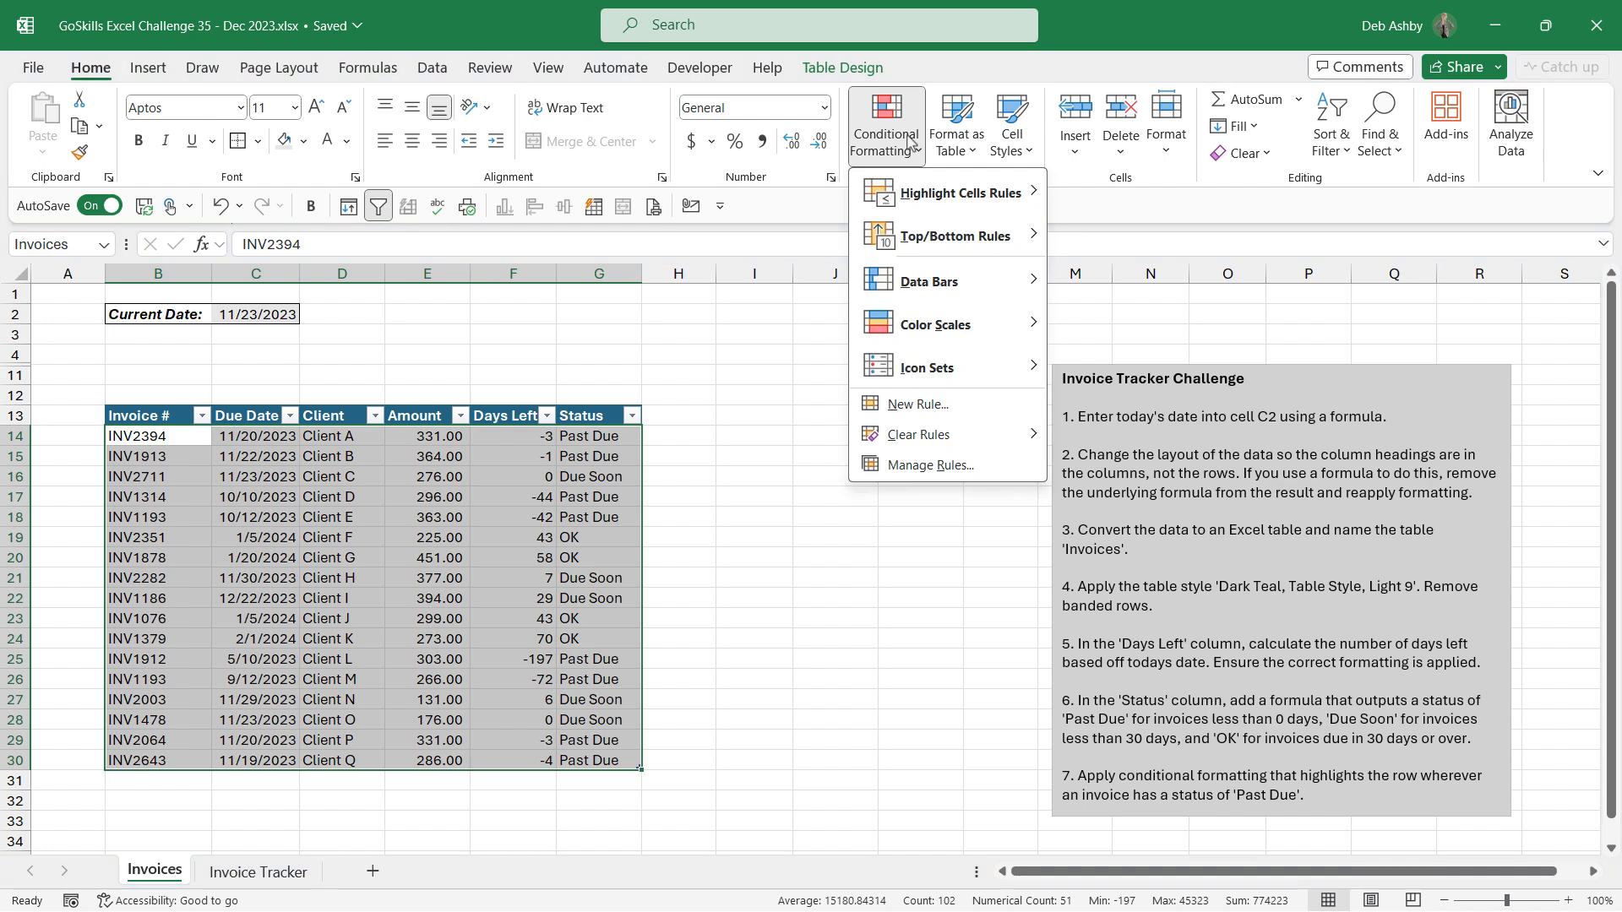
click(915, 405)
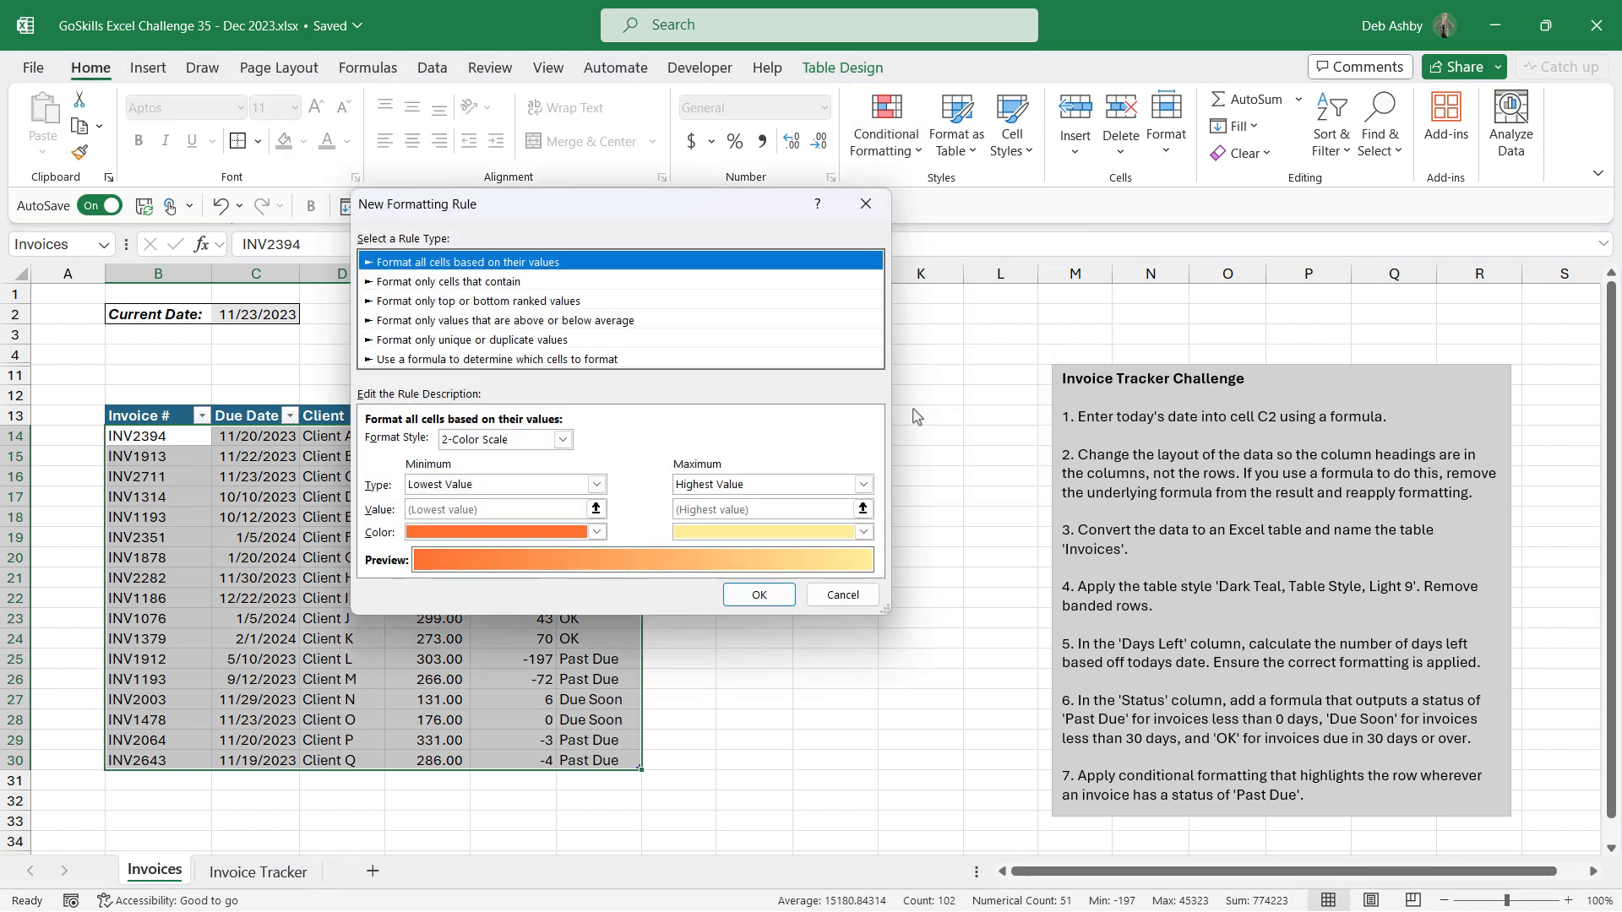
drag(648, 218, 969, 187)
click(843, 330)
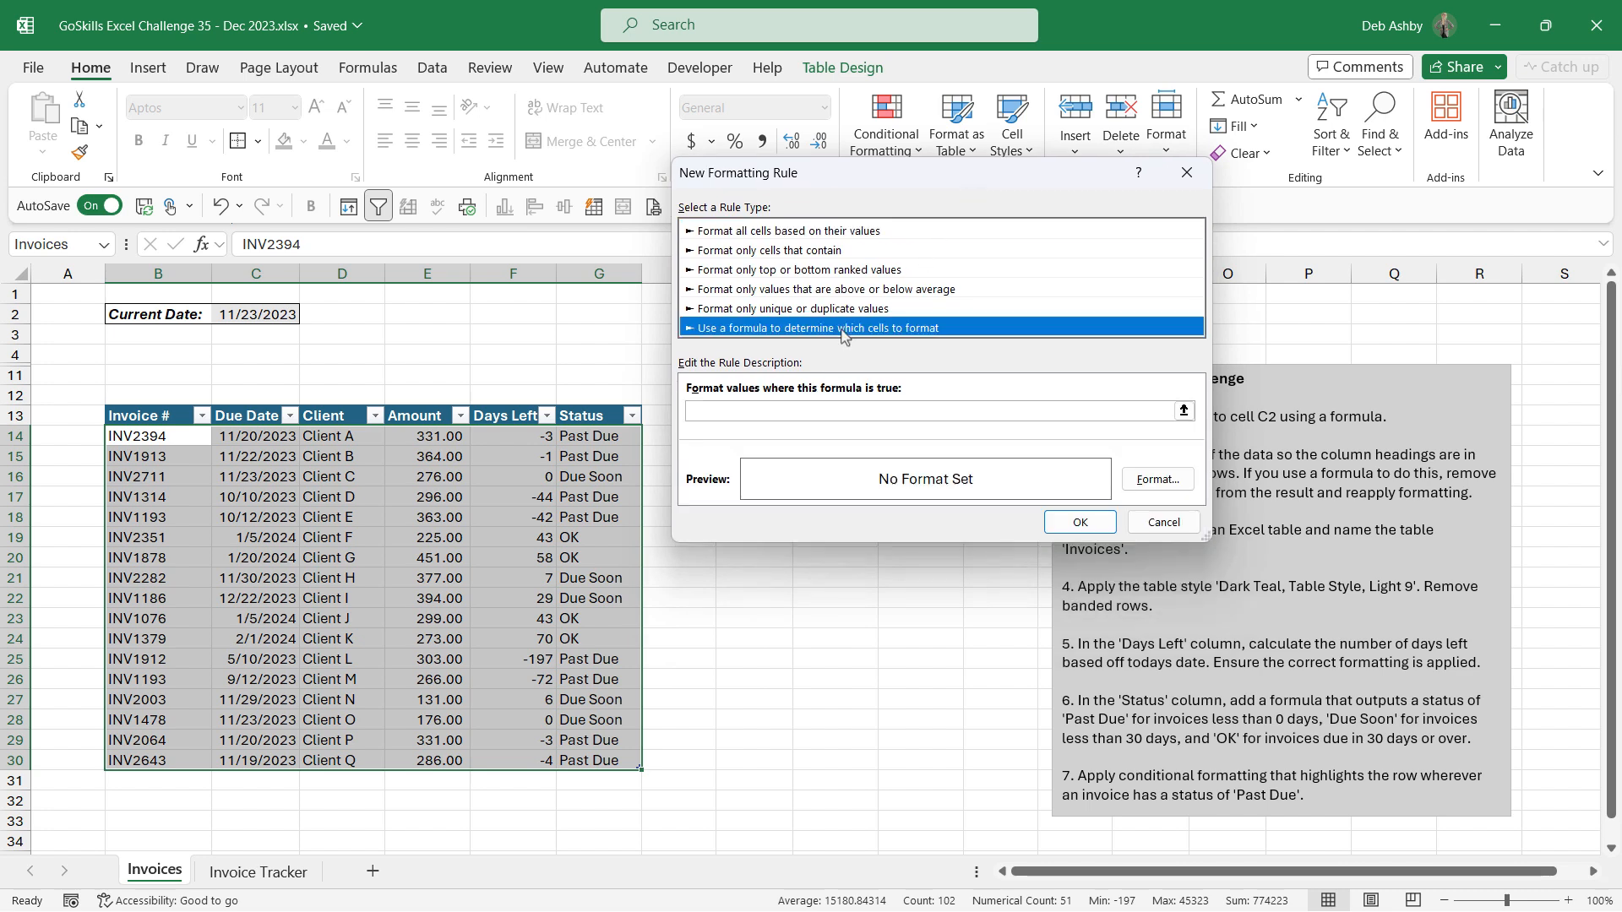
click(828, 411)
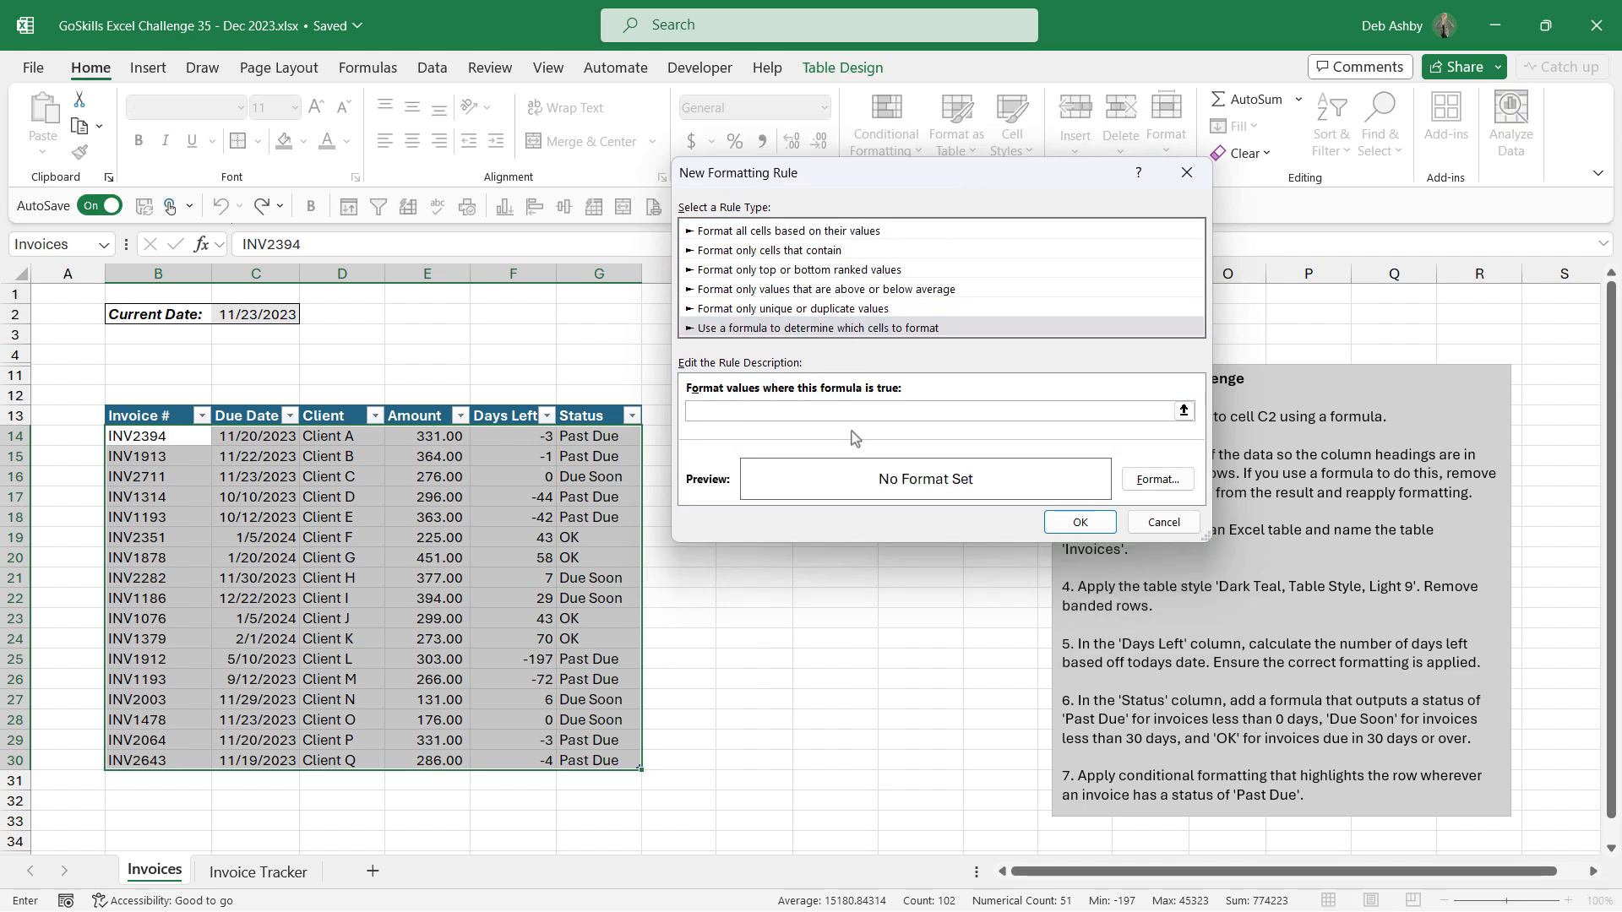
click(601, 438)
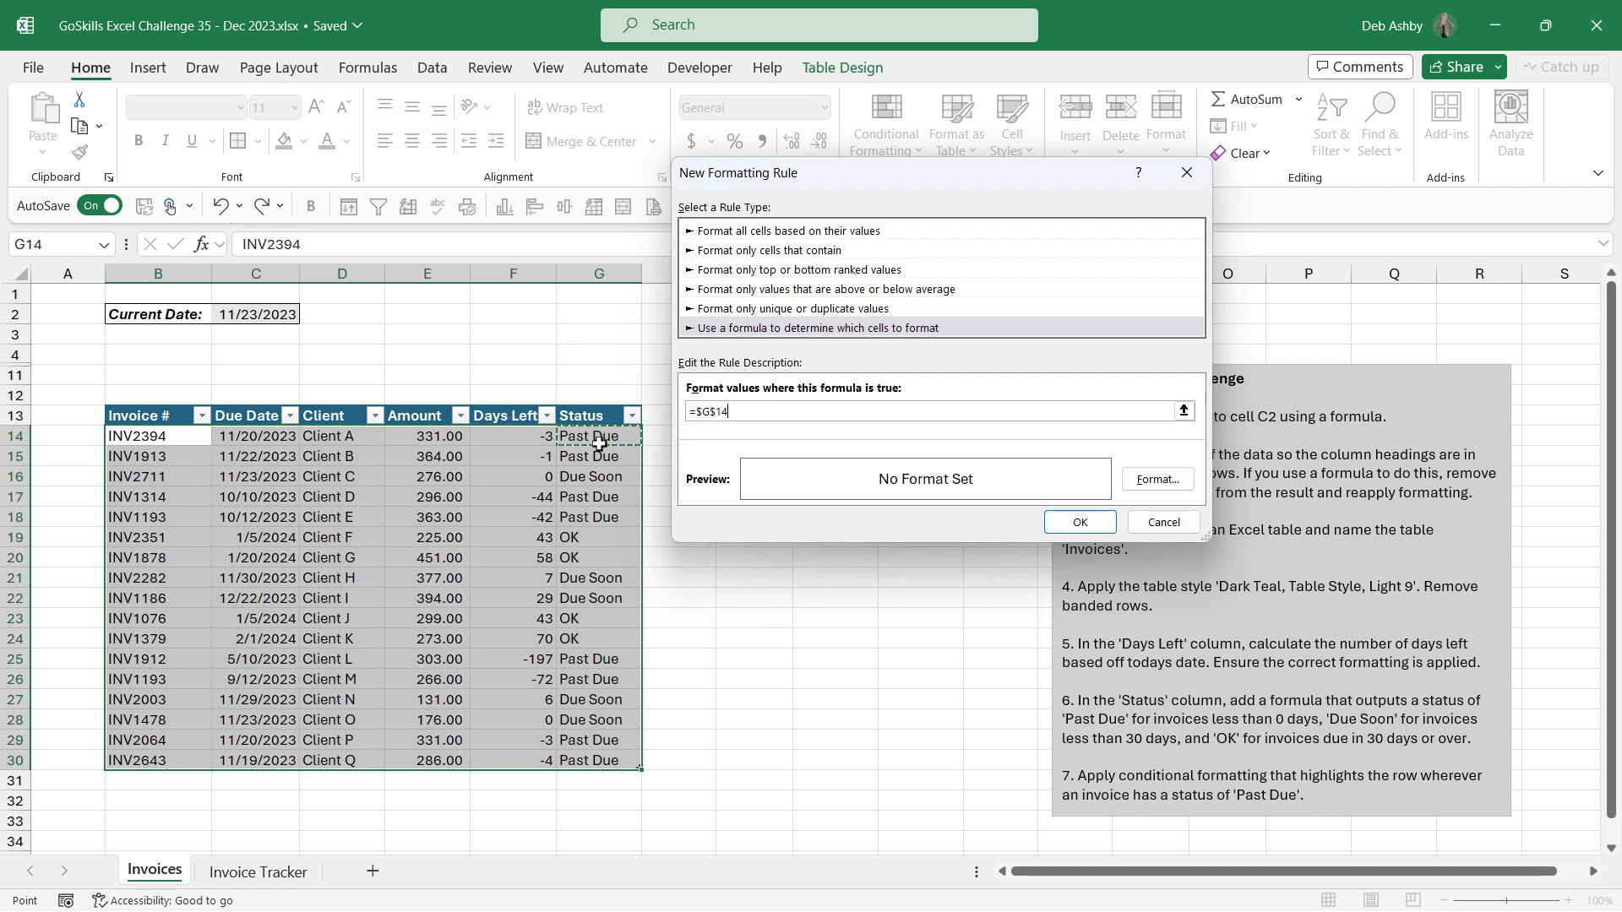
click(717, 412)
key(BackSpace)
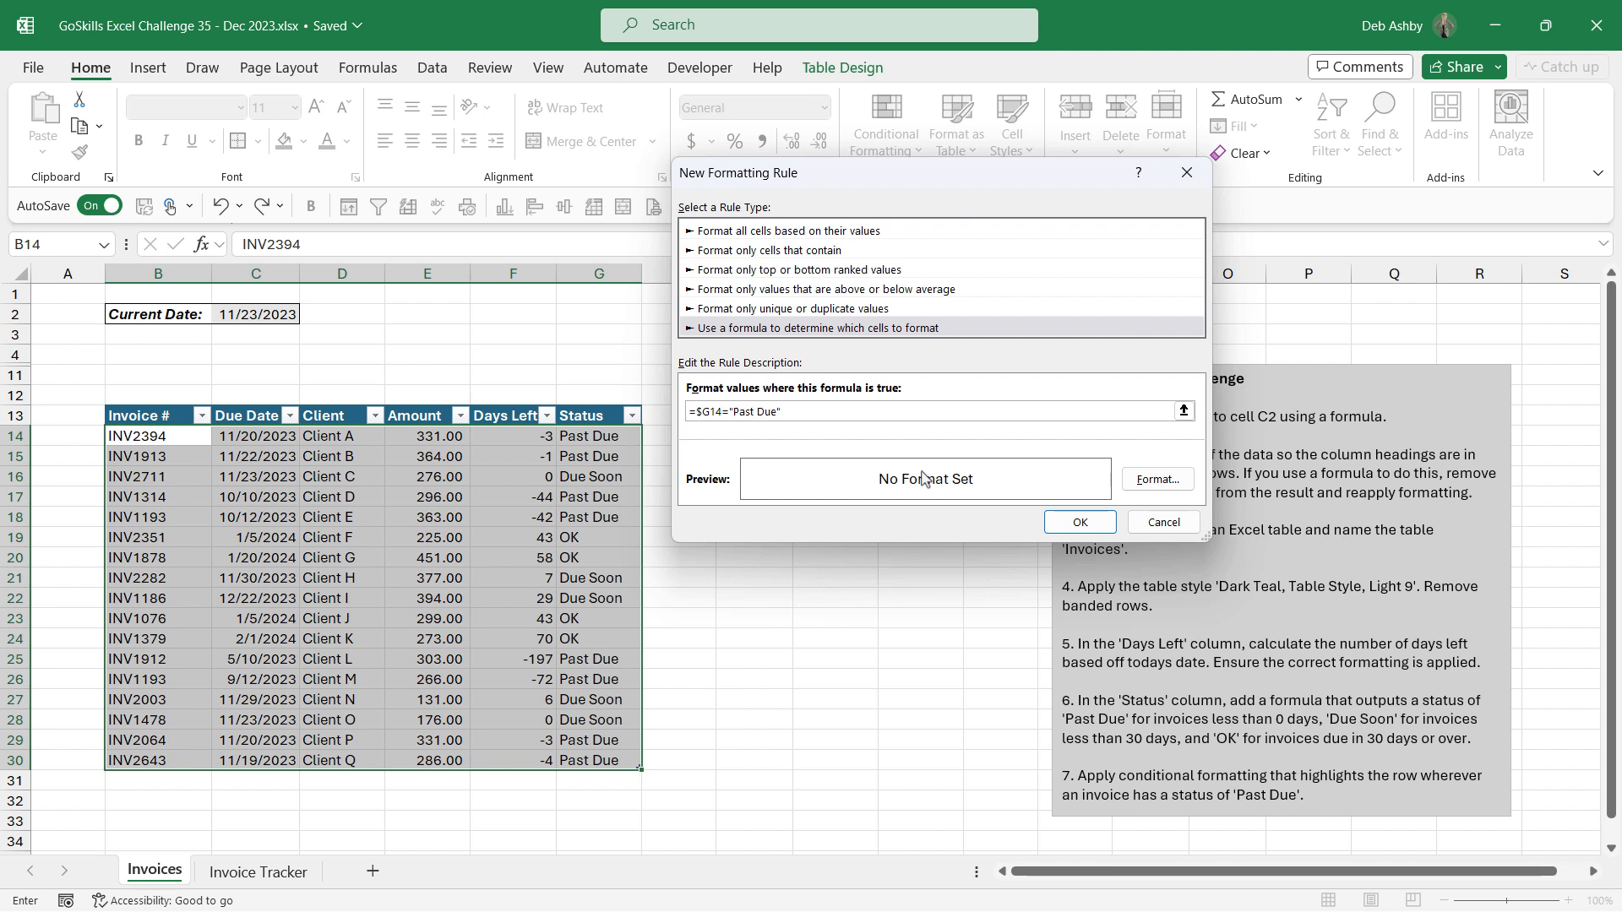
Step: Format the rule with a light grey fill and dark red font colour, and apply it
click(1158, 479)
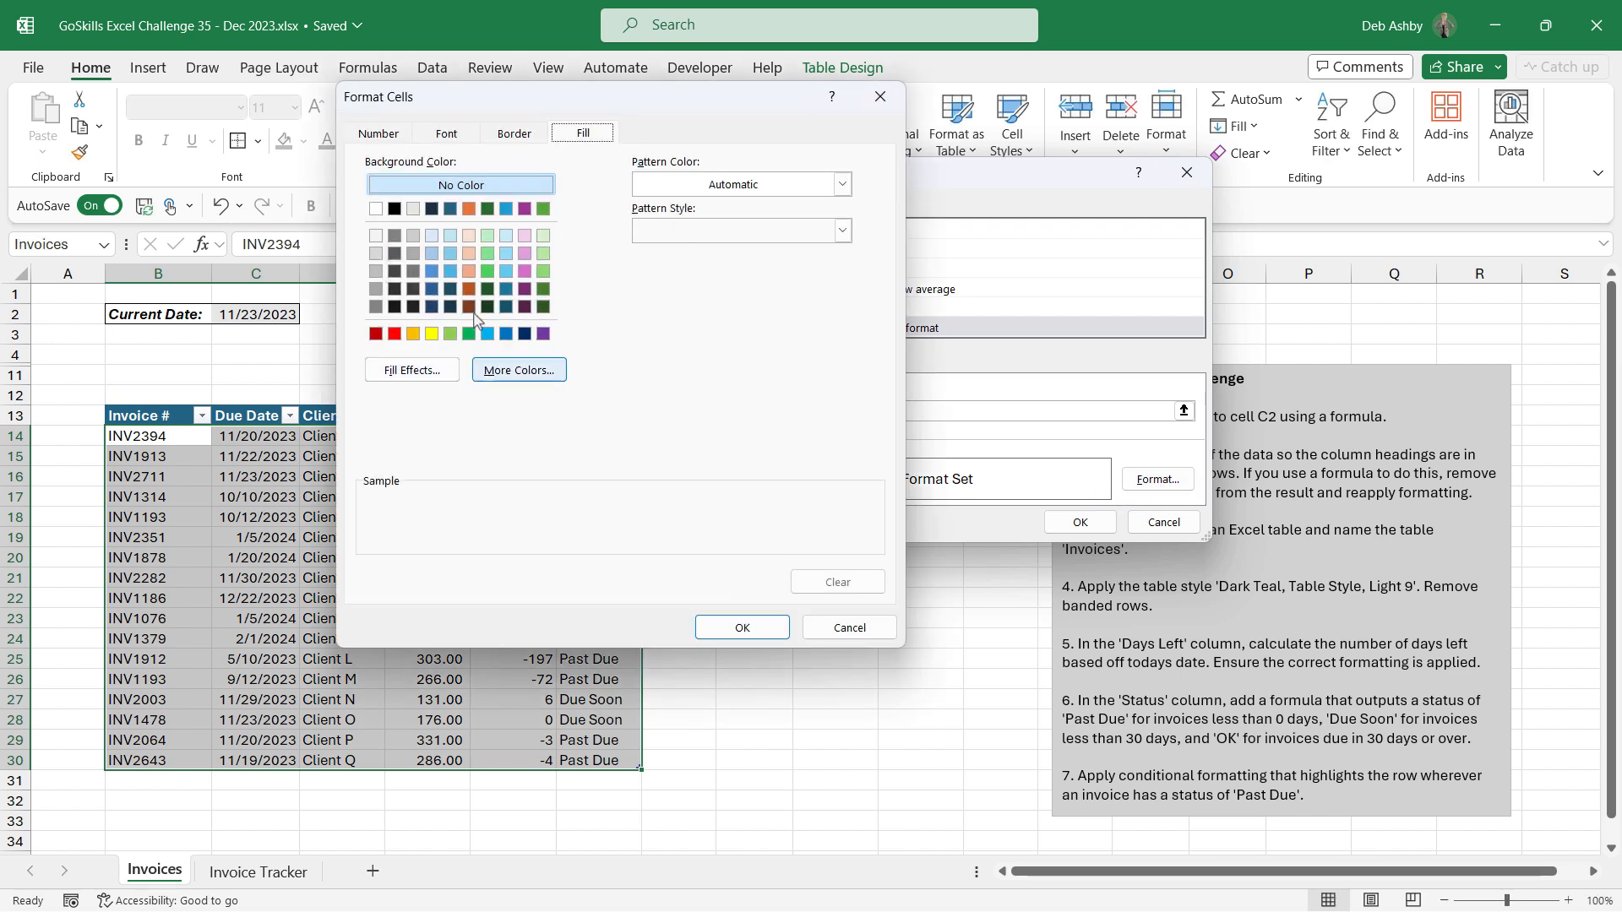
click(414, 237)
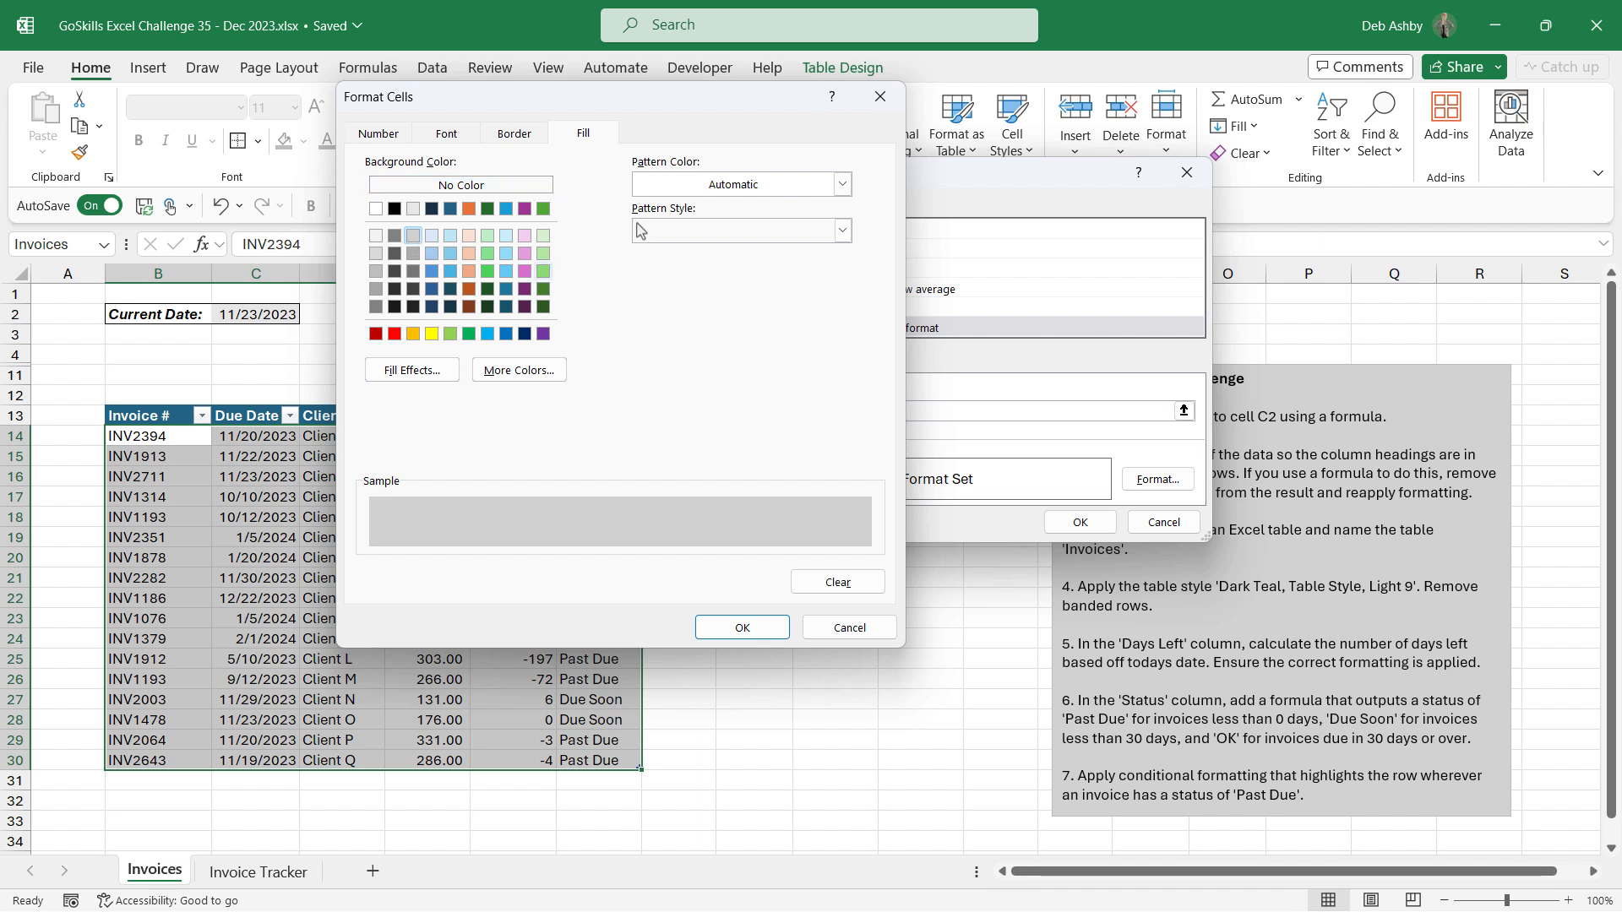
click(452, 135)
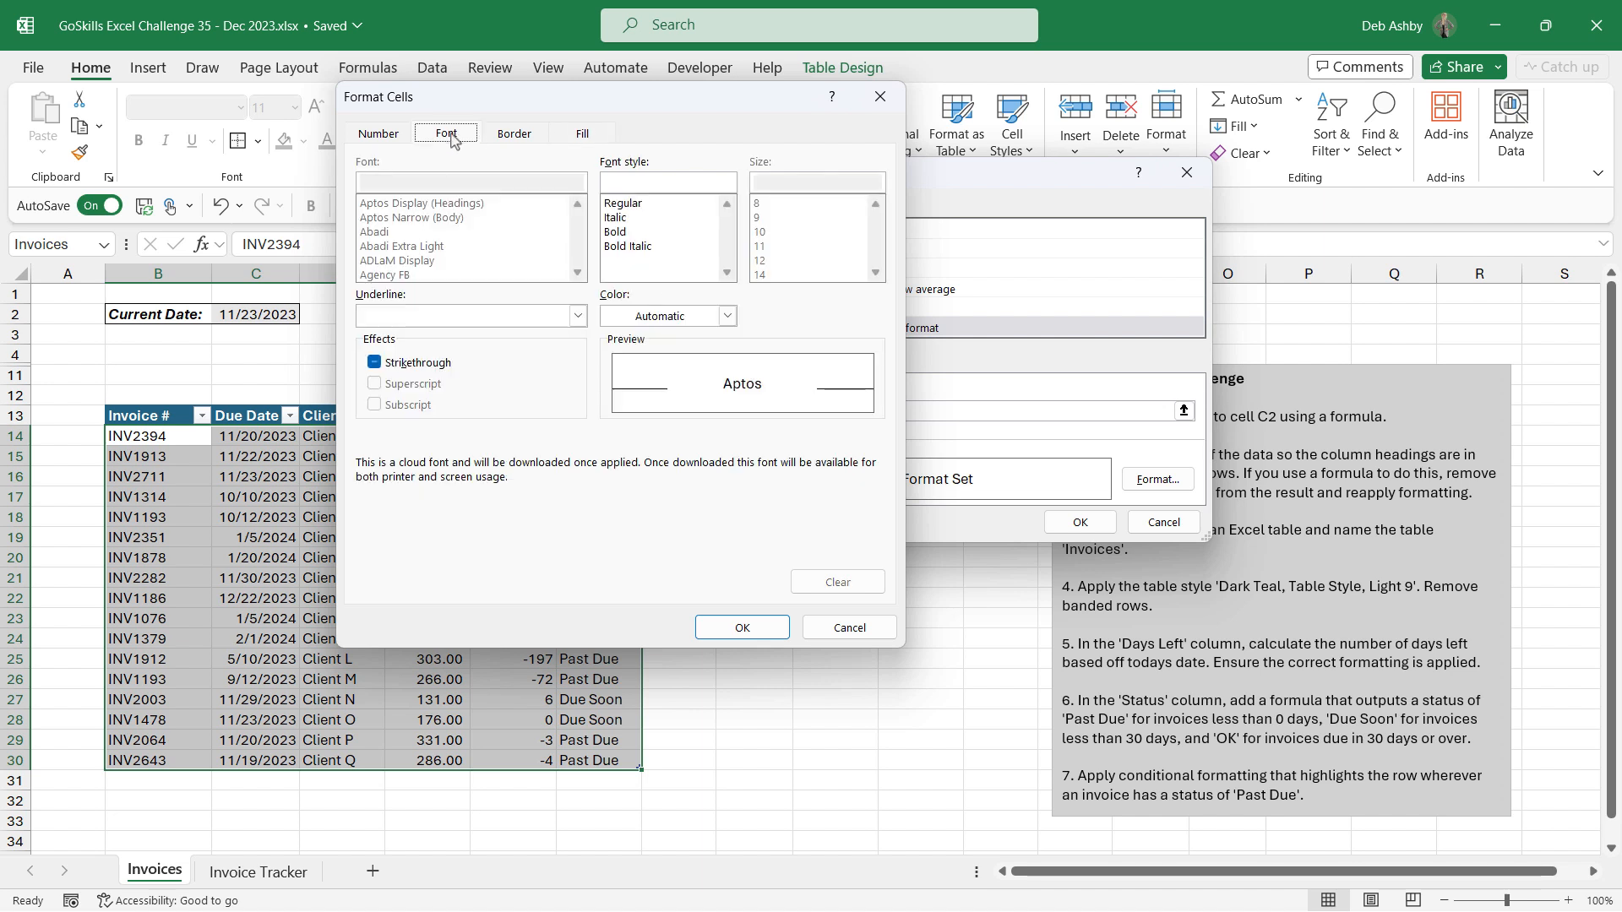
click(728, 317)
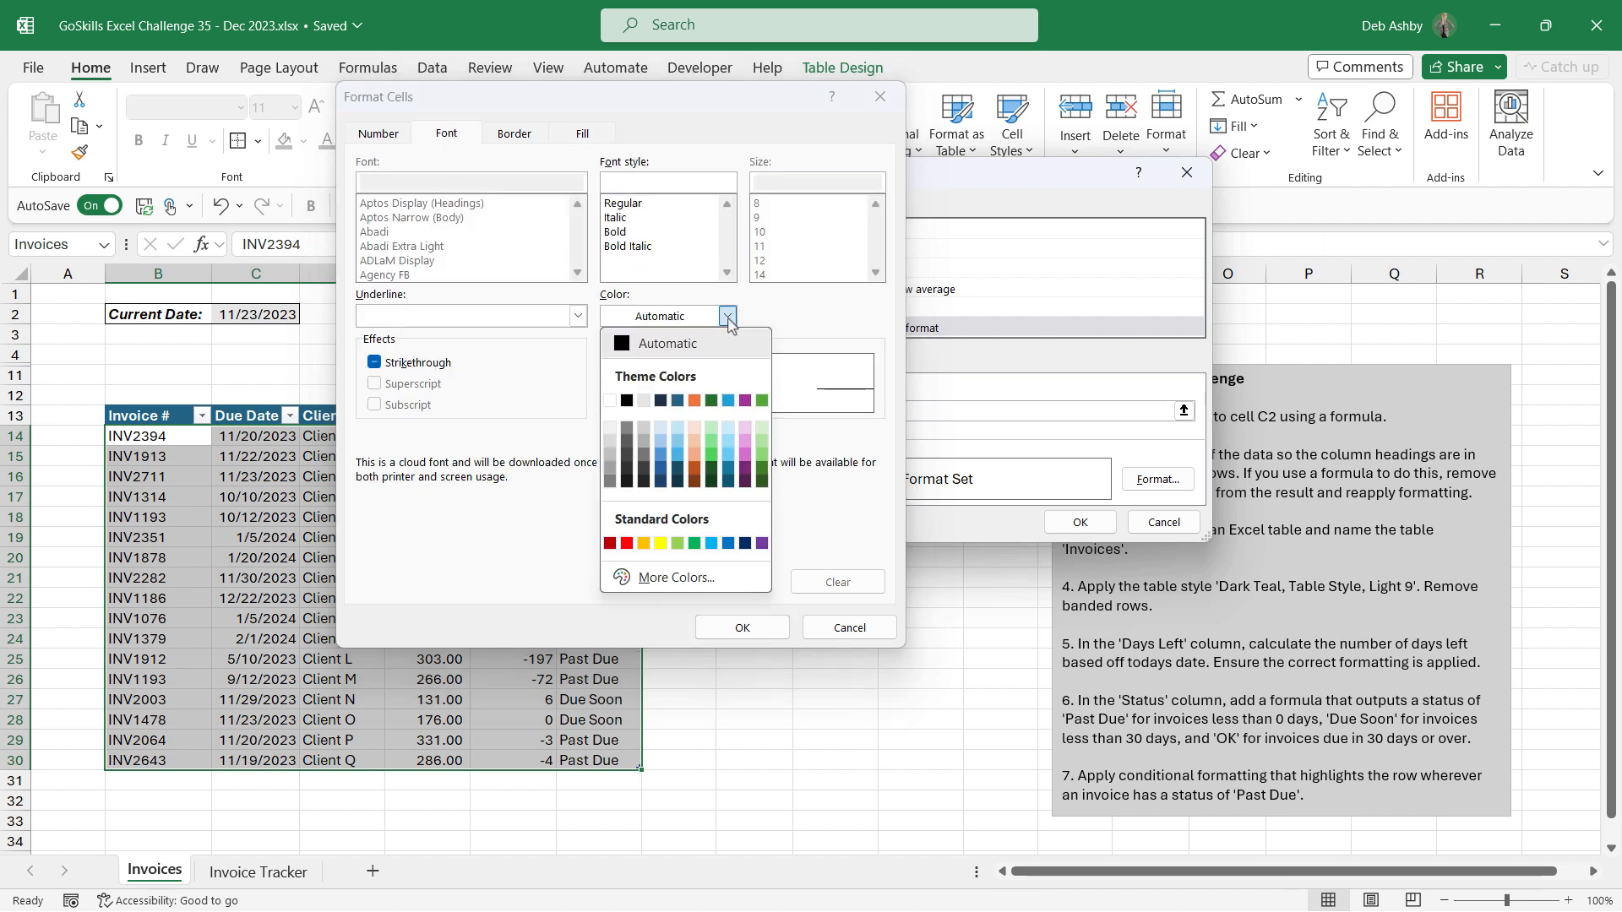
click(609, 544)
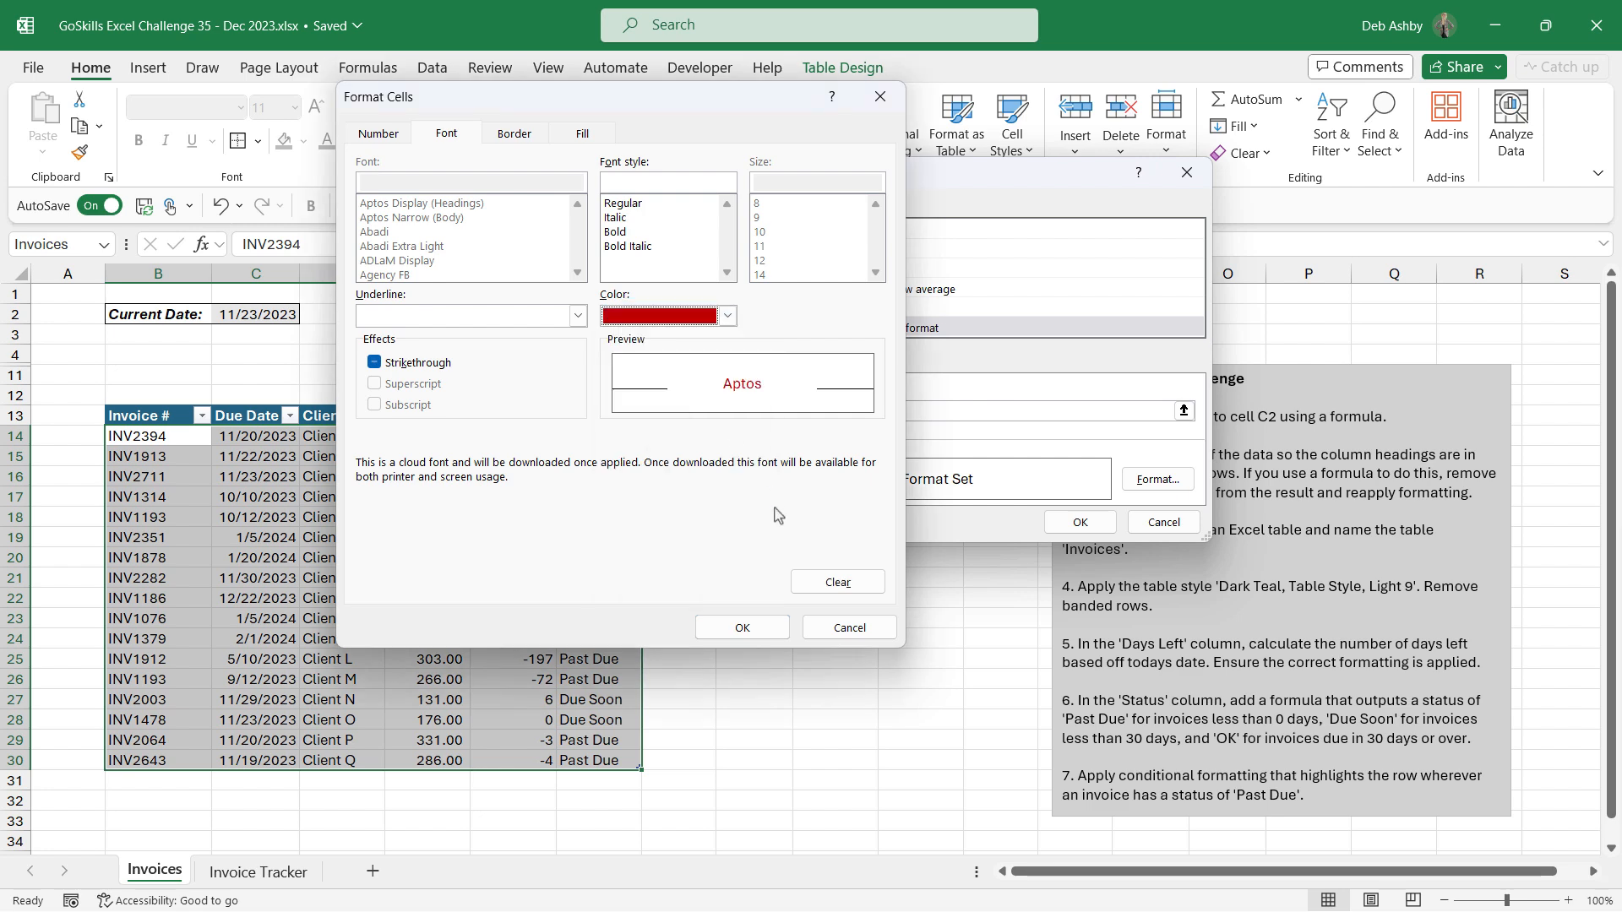
click(741, 628)
click(1079, 521)
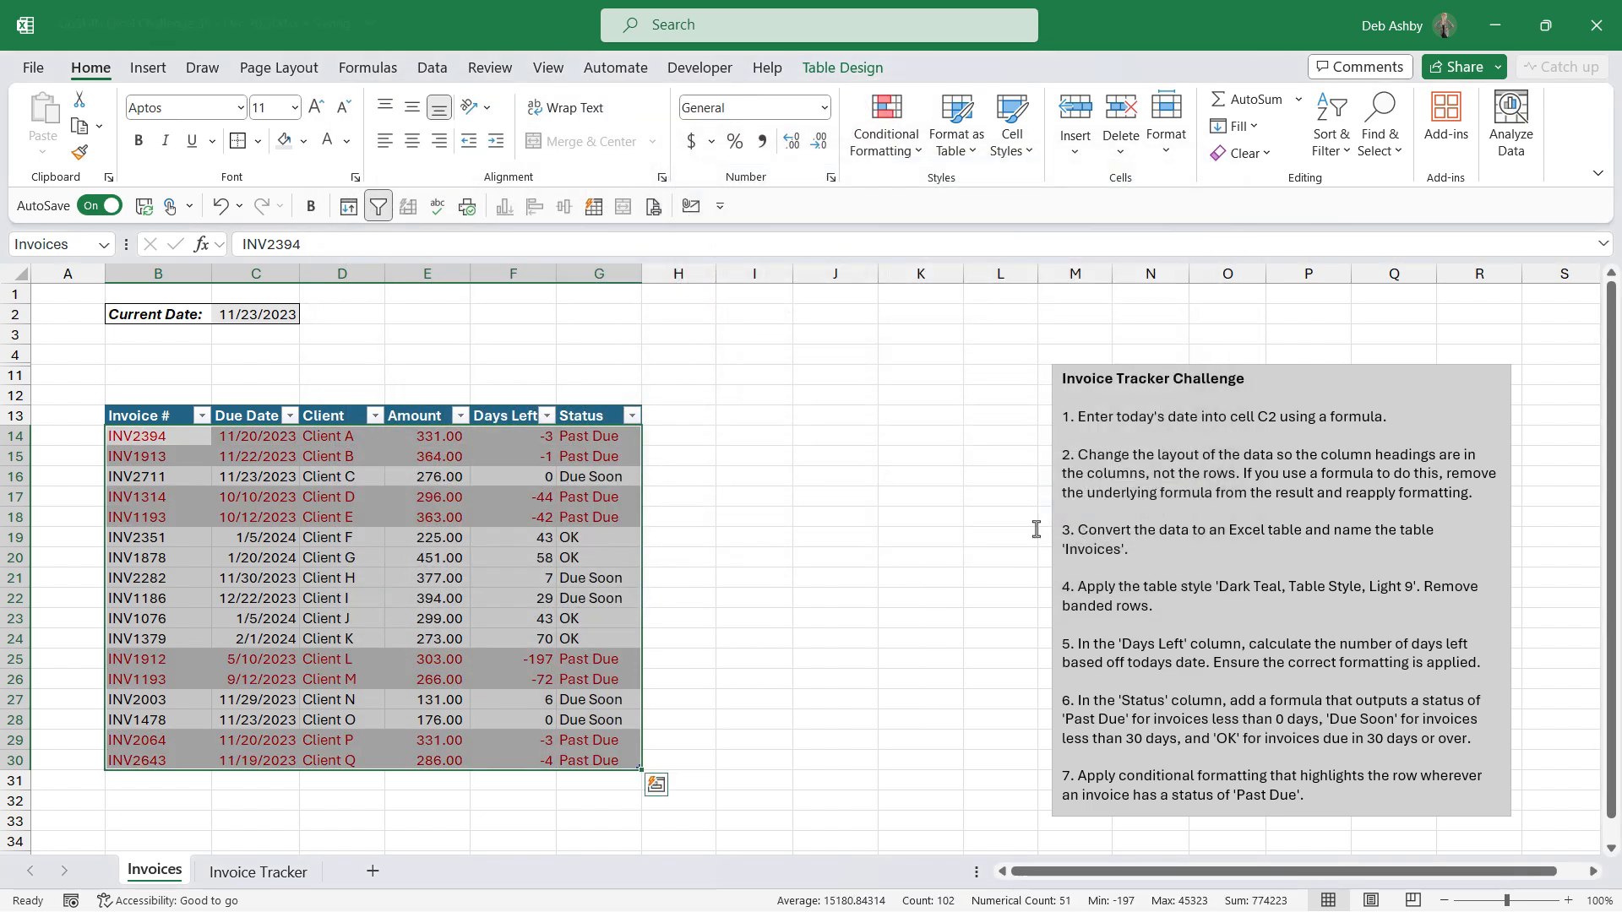
Step: Copy the last invoice row into row 31 to add a test row to the table
click(735, 486)
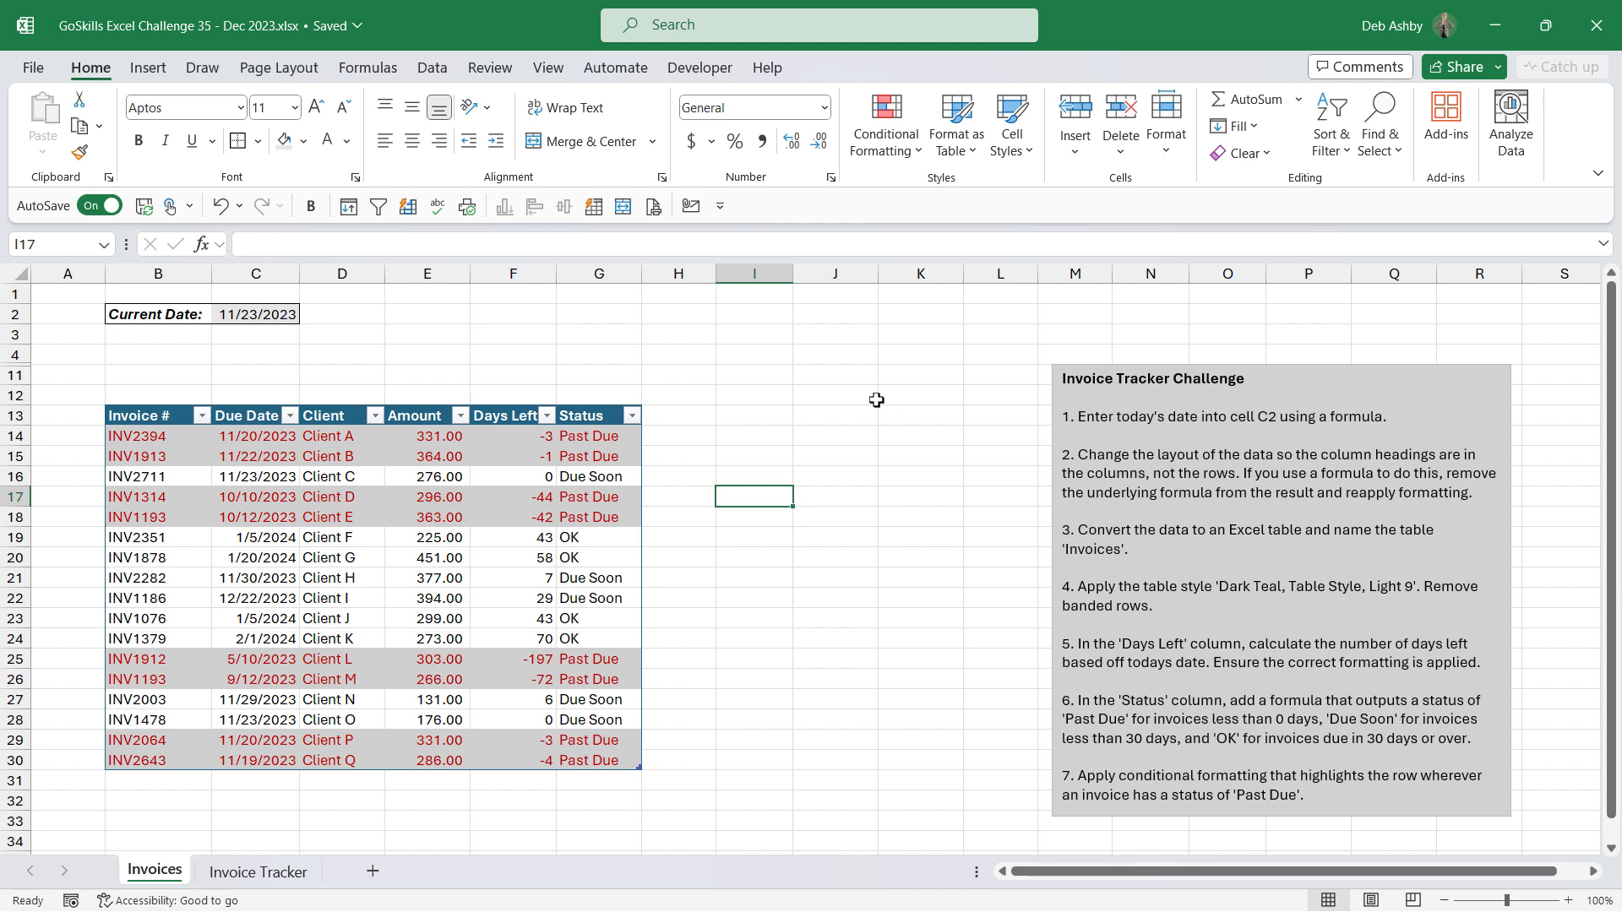
scroll(802, 427, down, 4)
click(114, 640)
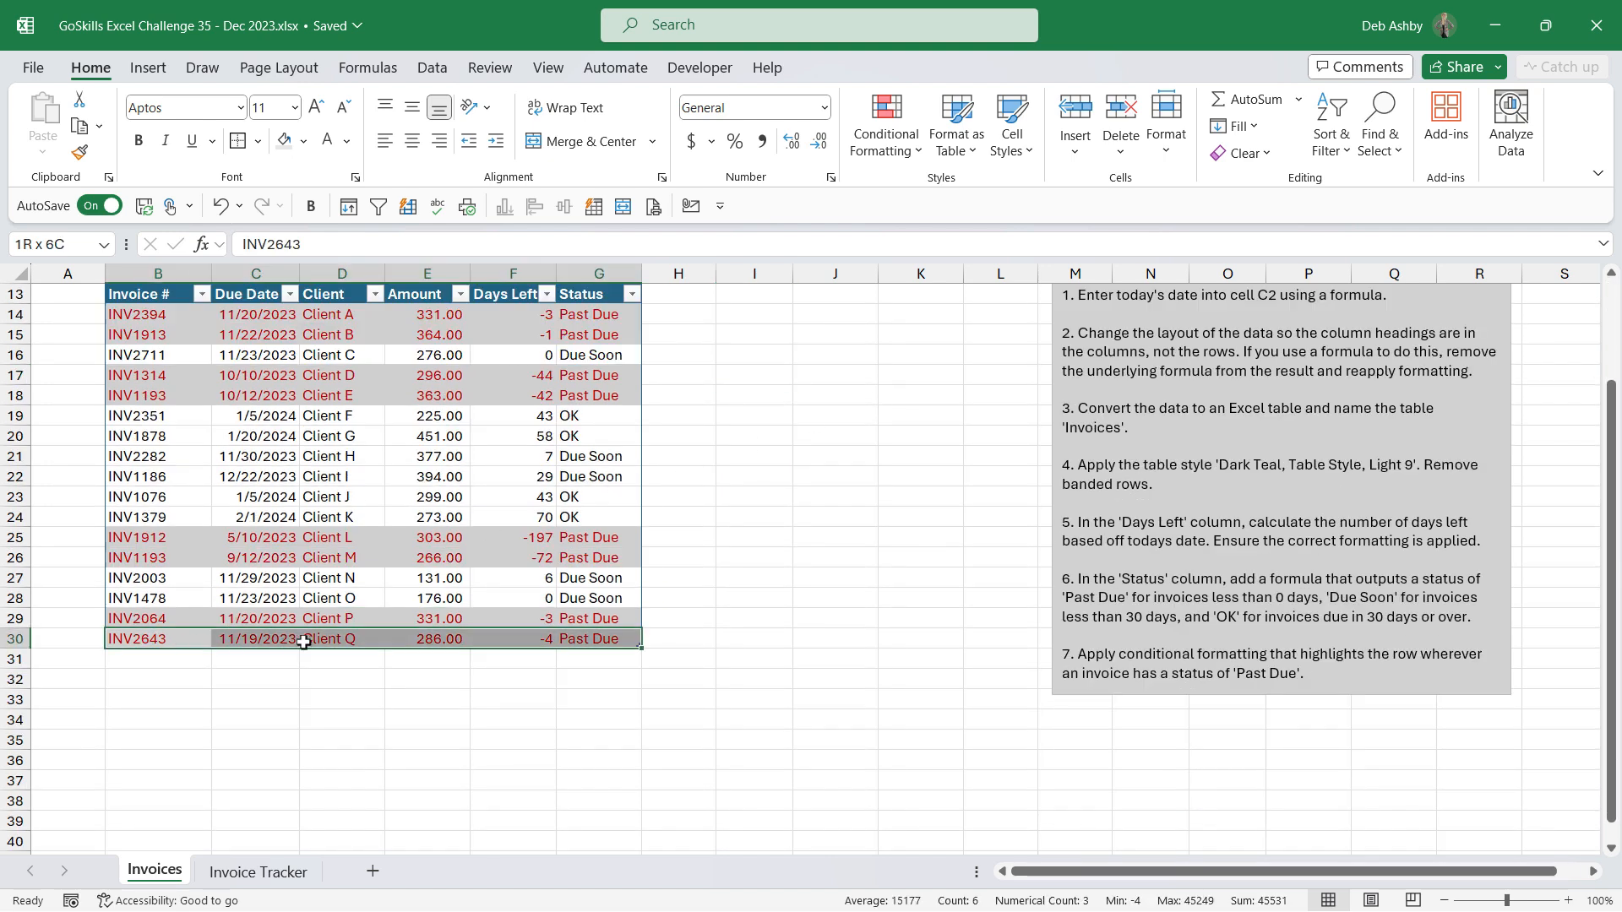
key(ctrl+c)
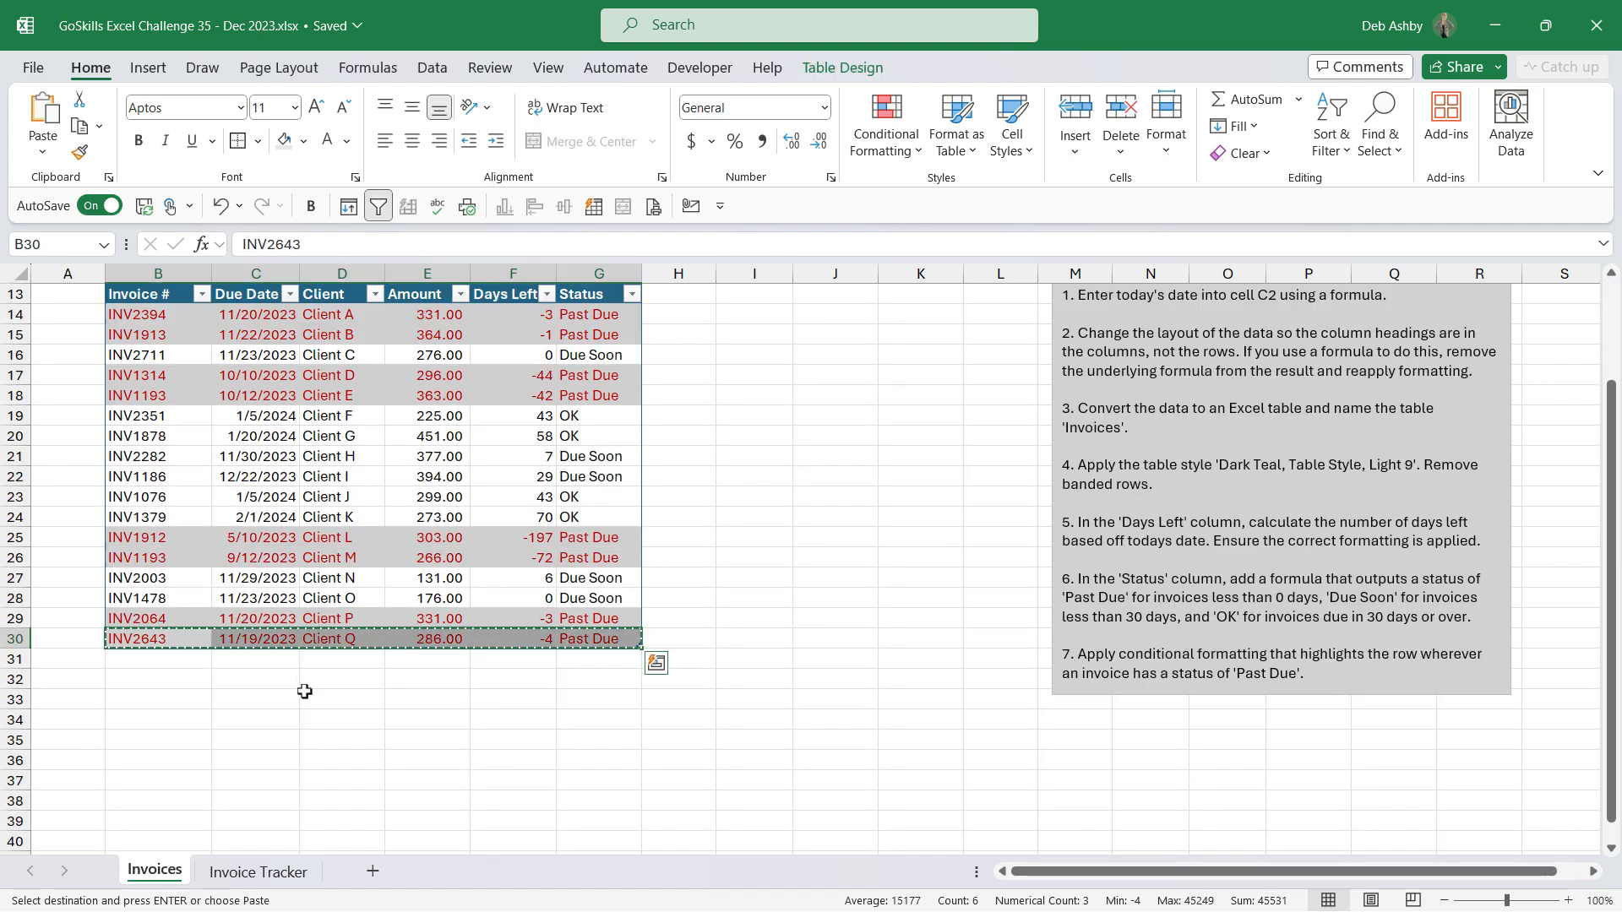
click(159, 655)
key(ctrl+v)
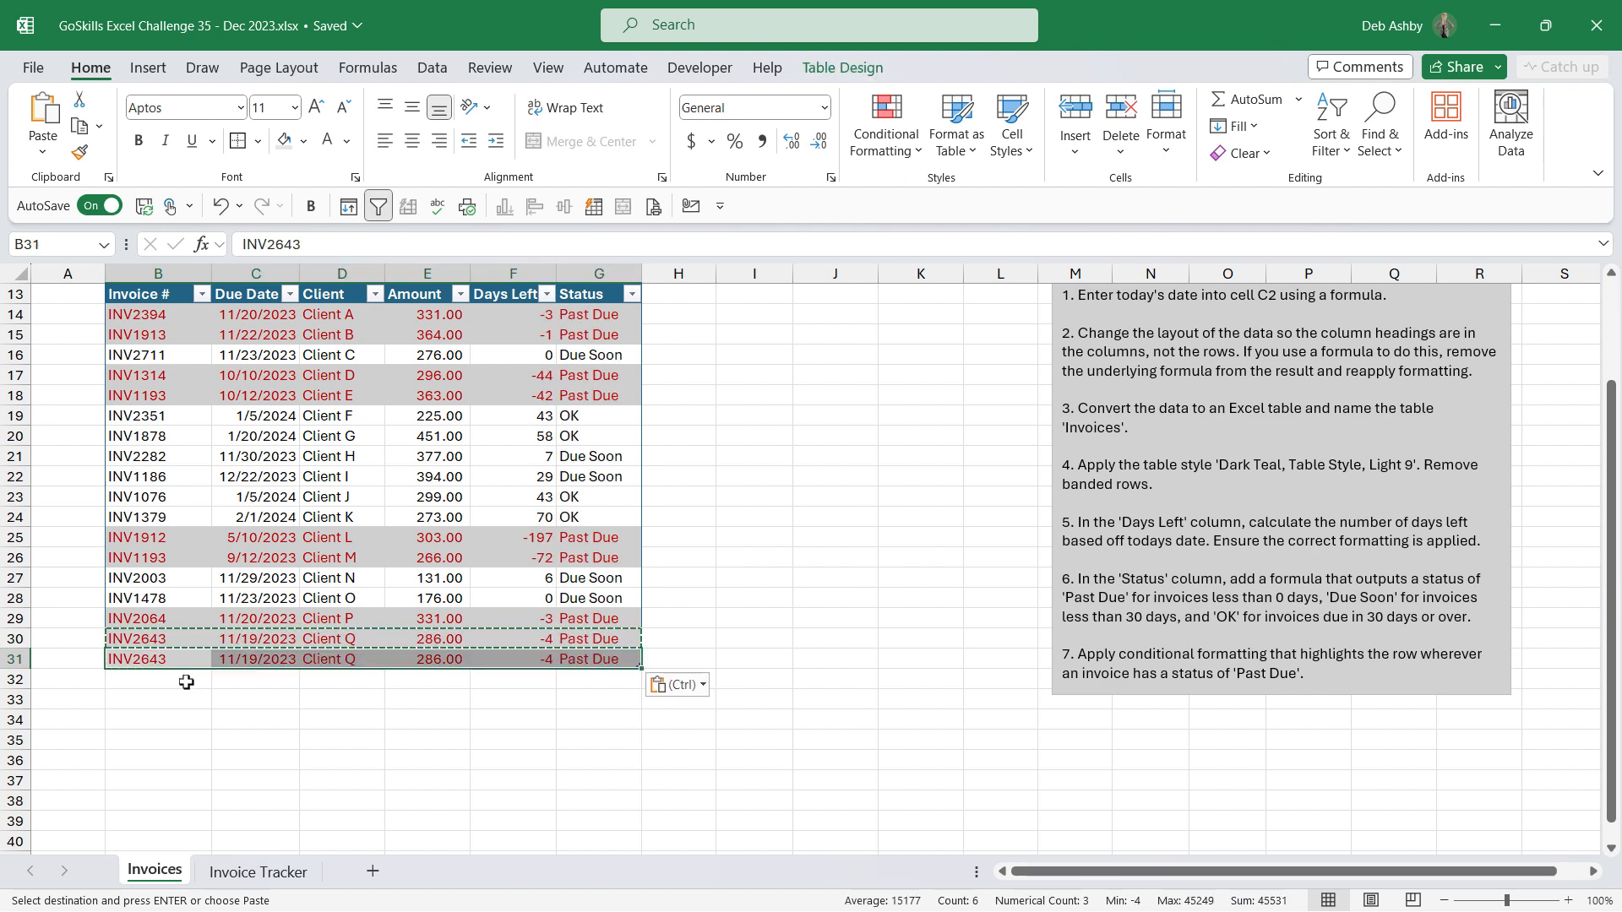
key(Escape)
Step: Set the new row's due date to 12/20/2023 to test the Past Due highlighting
click(717, 577)
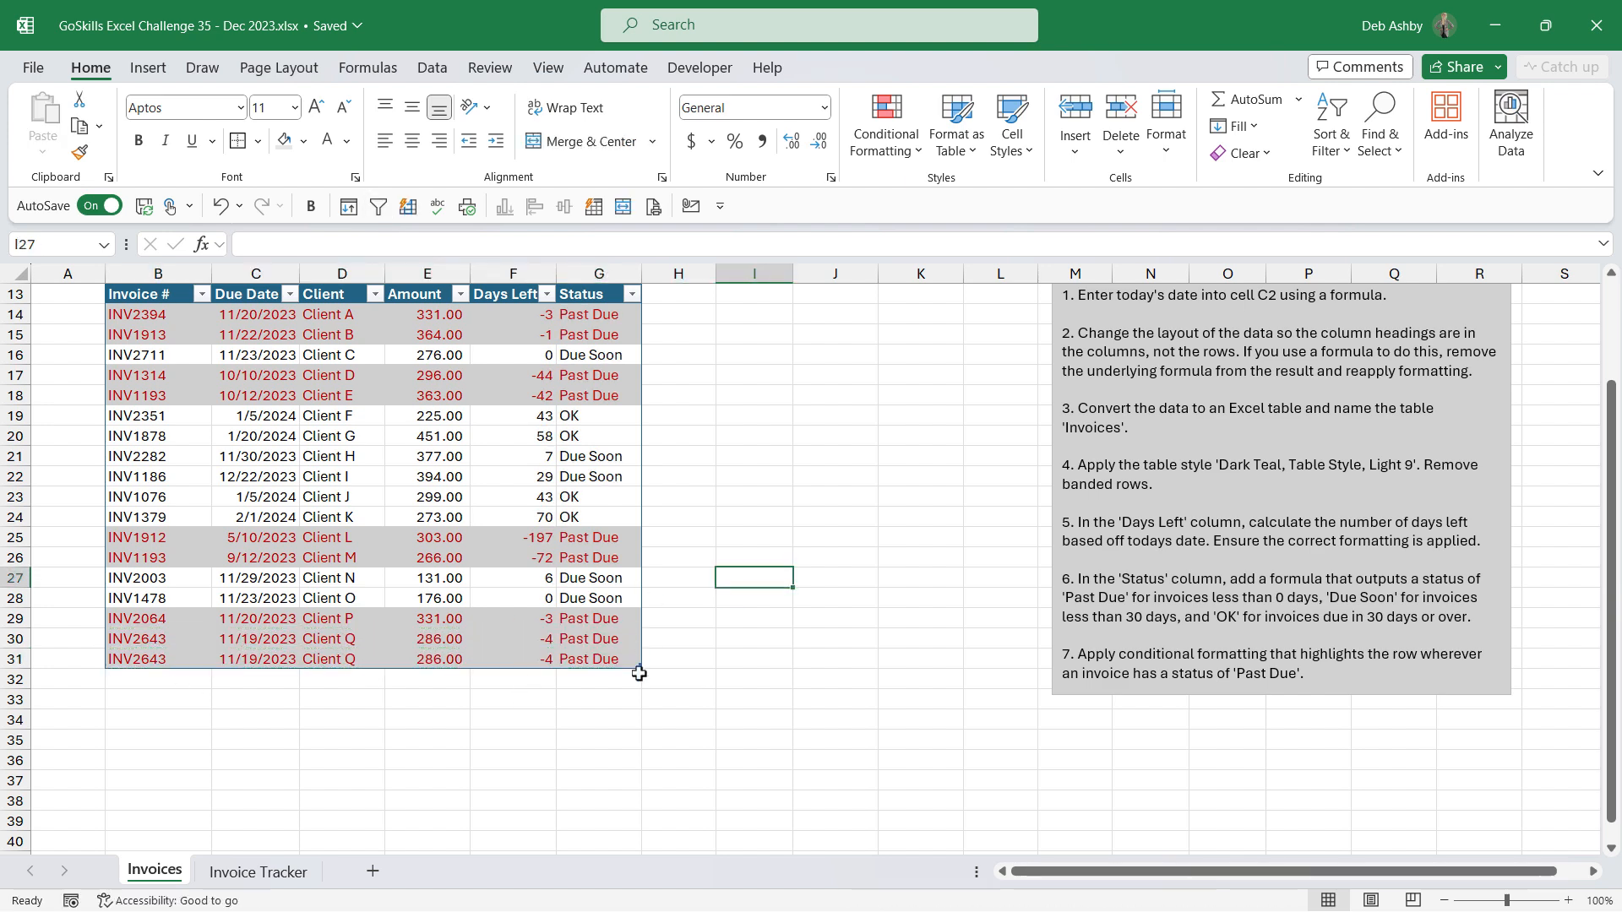
click(589, 659)
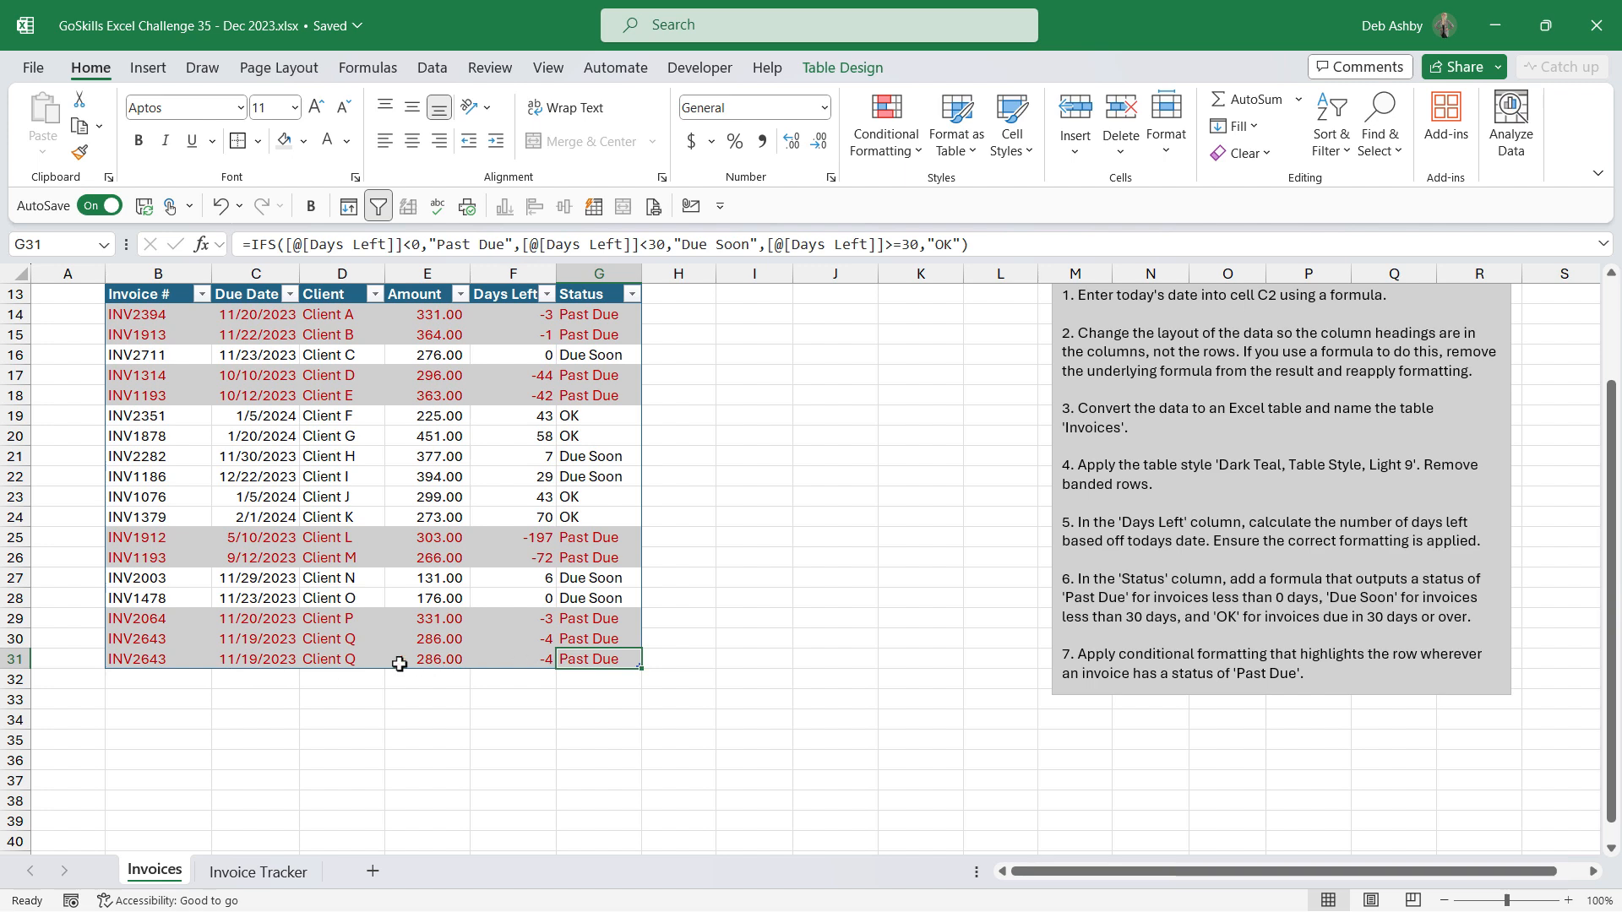
click(262, 660)
text(12)
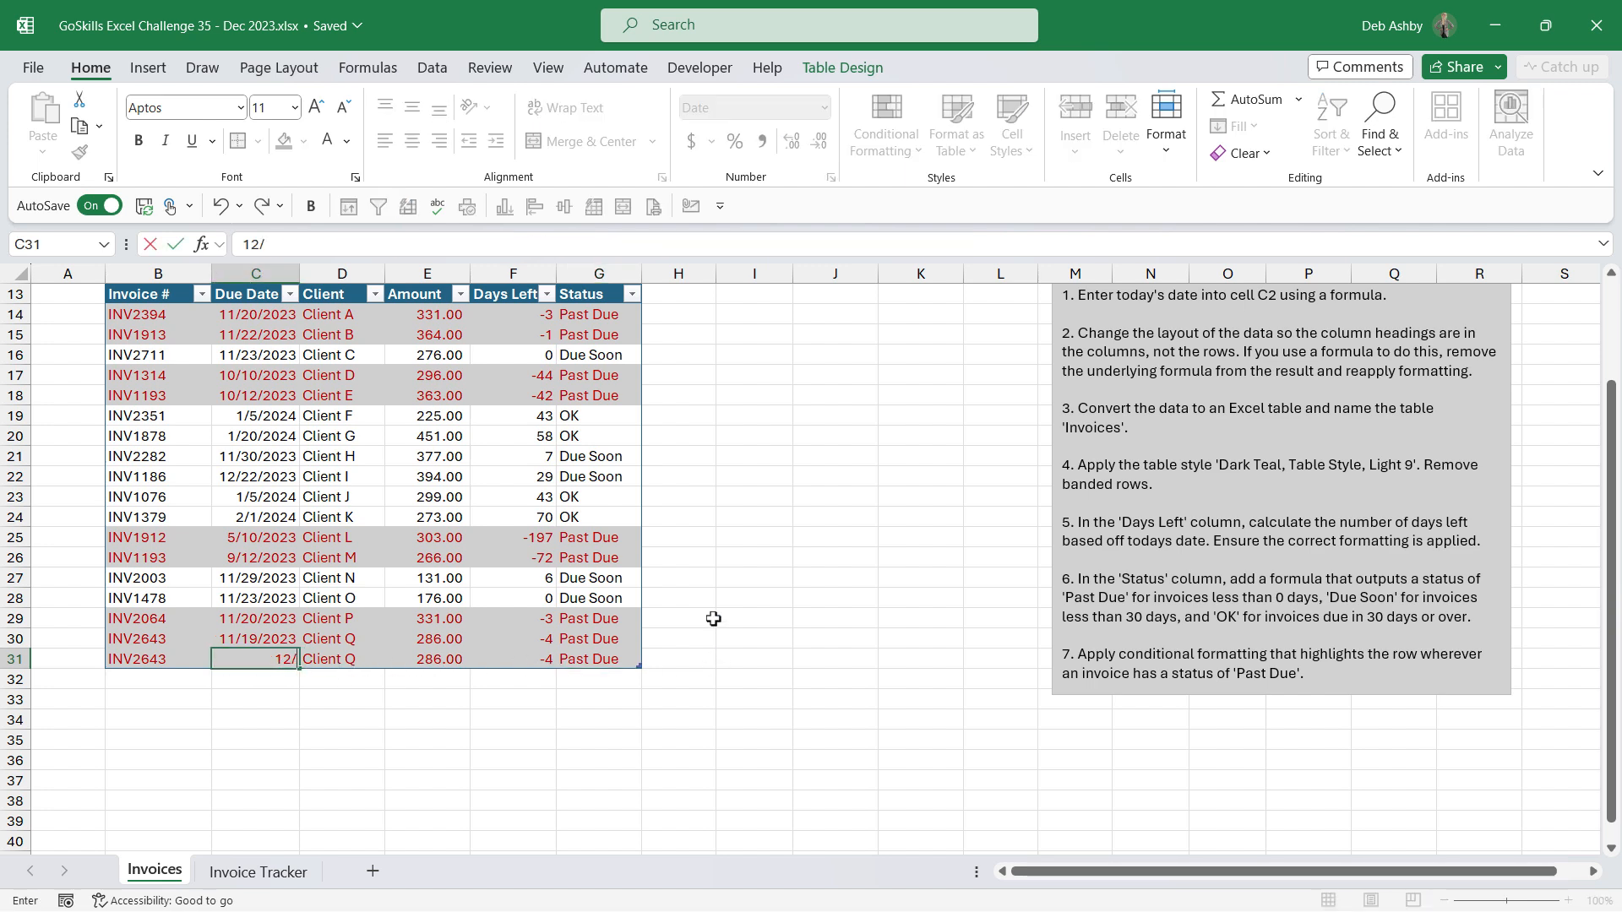
text(/20/2023)
key(Return)
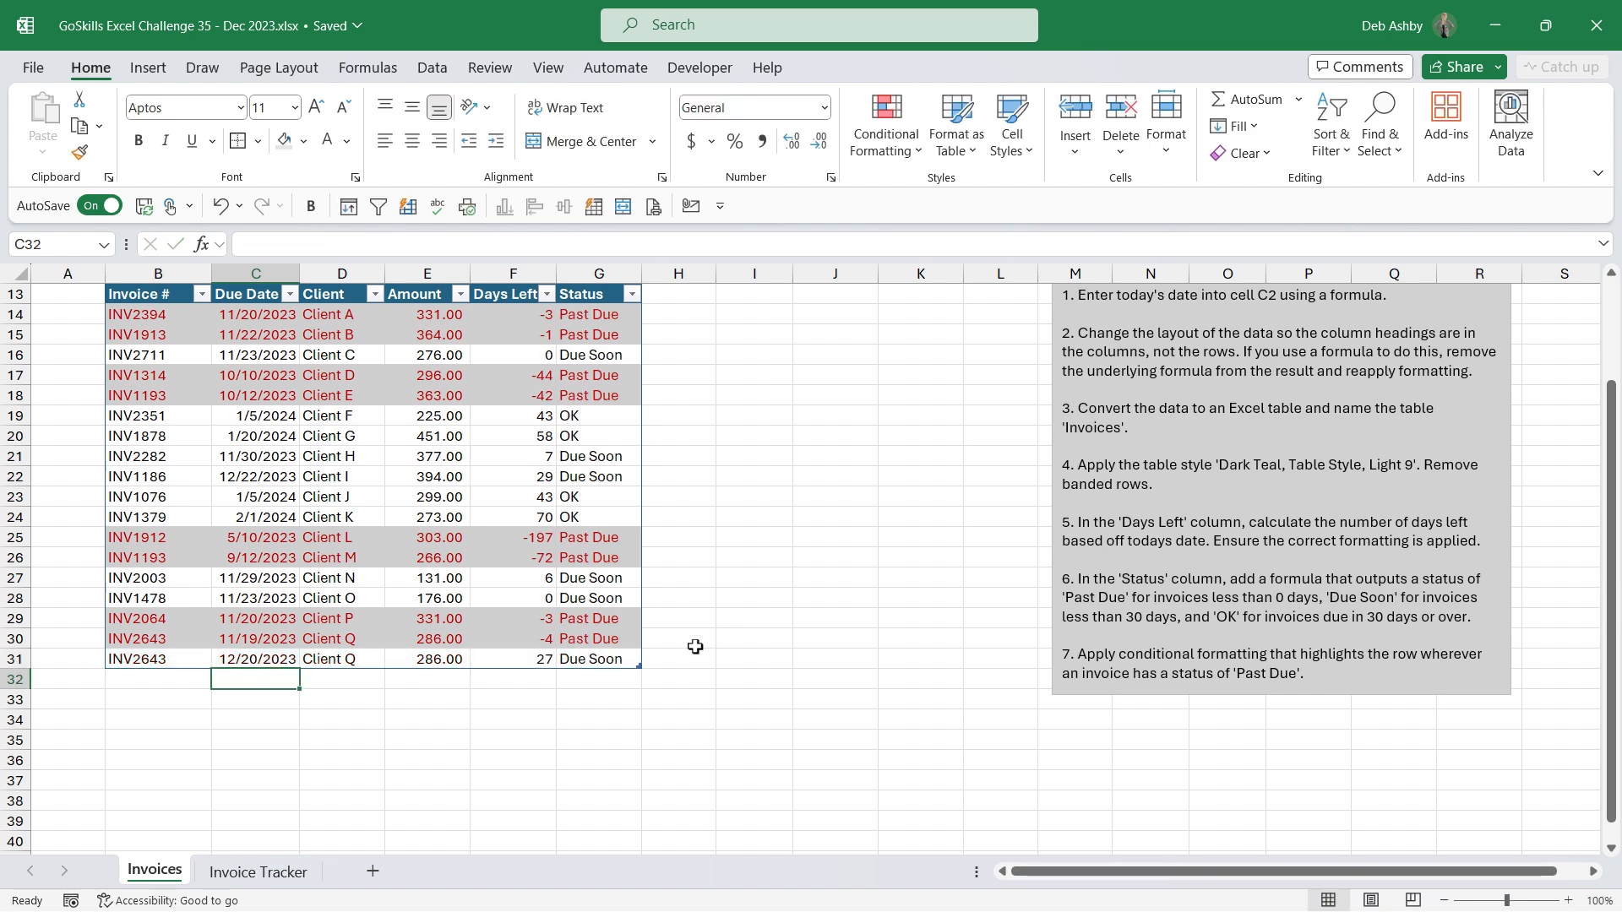
click(601, 660)
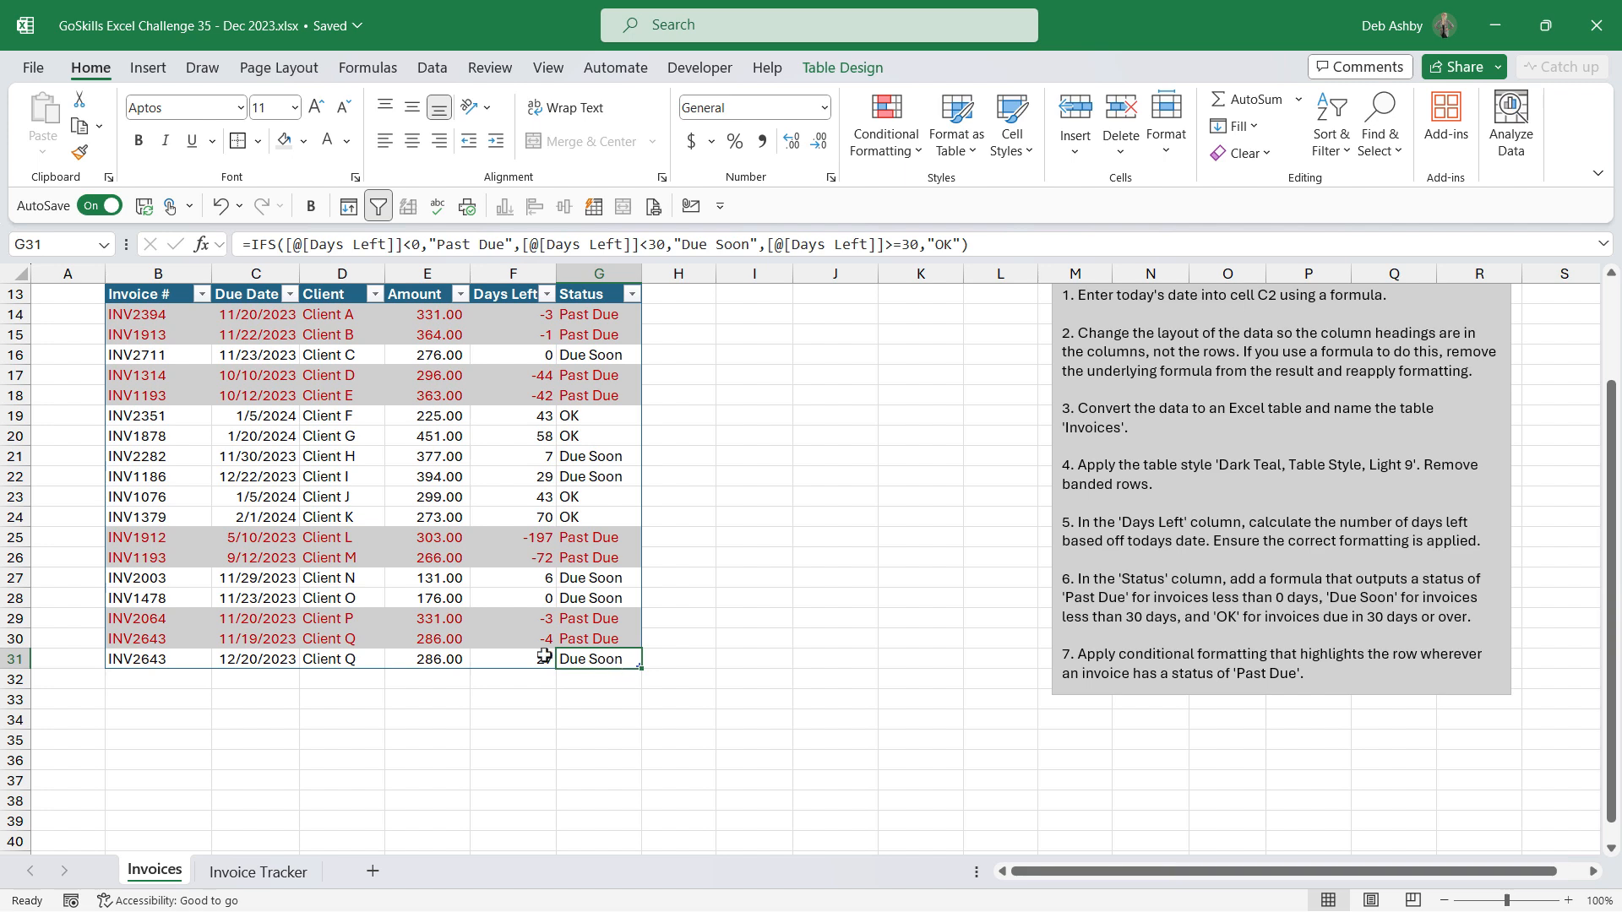